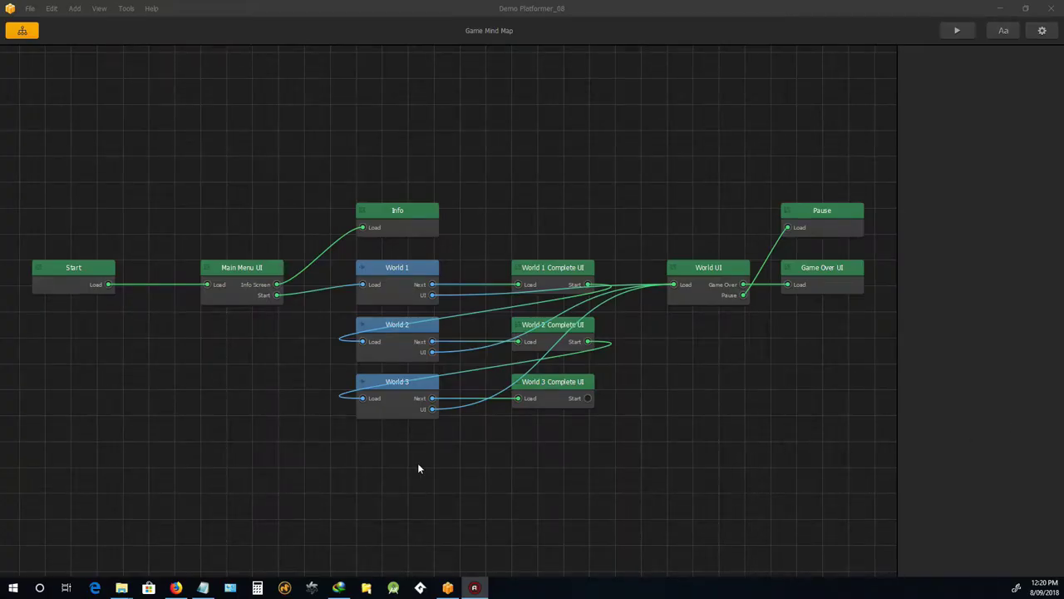
- Open the World 1 level editor, zoom the canvas, and bring up the coin images folder
{"action": "double_click", "coordinate": [403, 266]}
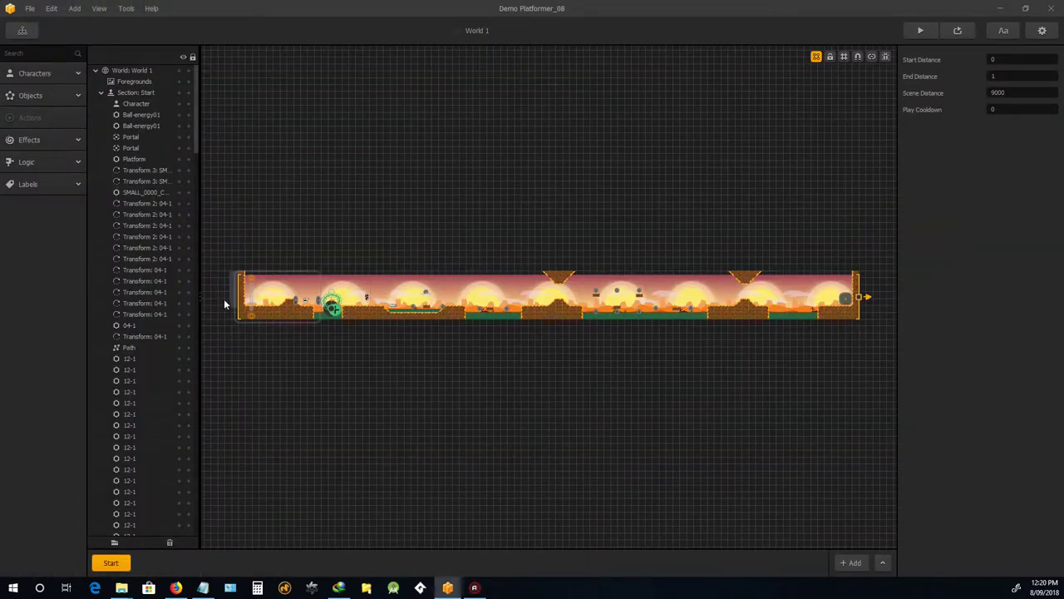
{"action": "scroll", "coordinate": [224, 298], "scroll_direction": "up", "scroll_amount": 3}
{"action": "scroll", "coordinate": [523, 355], "scroll_direction": "up", "scroll_amount": 3}
{"action": "scroll", "coordinate": [684, 373], "scroll_direction": "down", "scroll_amount": 2}
{"action": "scroll", "coordinate": [398, 322], "scroll_direction": "up", "scroll_amount": 2}
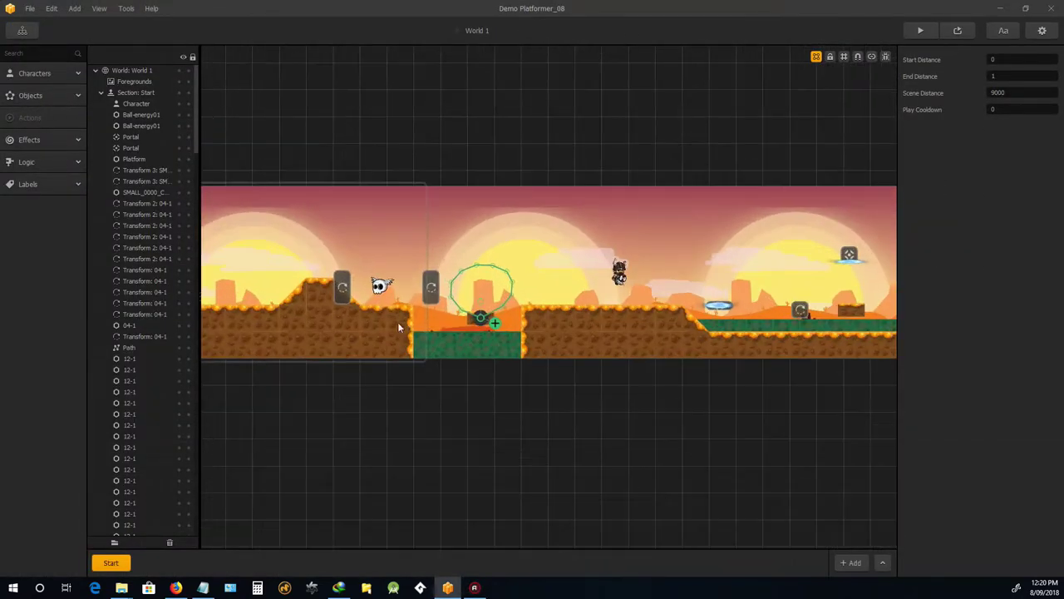
{"action": "scroll", "coordinate": [398, 326], "scroll_direction": "down", "scroll_amount": 2}
{"action": "scroll", "coordinate": [349, 257], "scroll_direction": "up", "scroll_amount": 2}
{"action": "scroll", "coordinate": [399, 241], "scroll_direction": "down", "scroll_amount": 1}
{"action": "scroll", "coordinate": [465, 223], "scroll_direction": "up", "scroll_amount": 1}
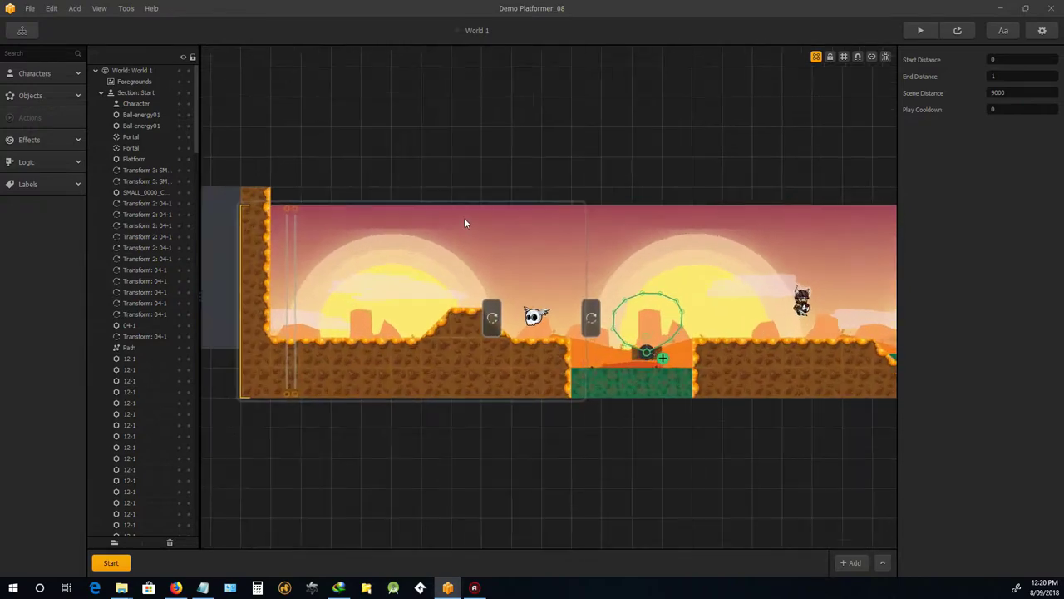
{"action": "scroll", "coordinate": [511, 240], "scroll_direction": "down", "scroll_amount": 1}
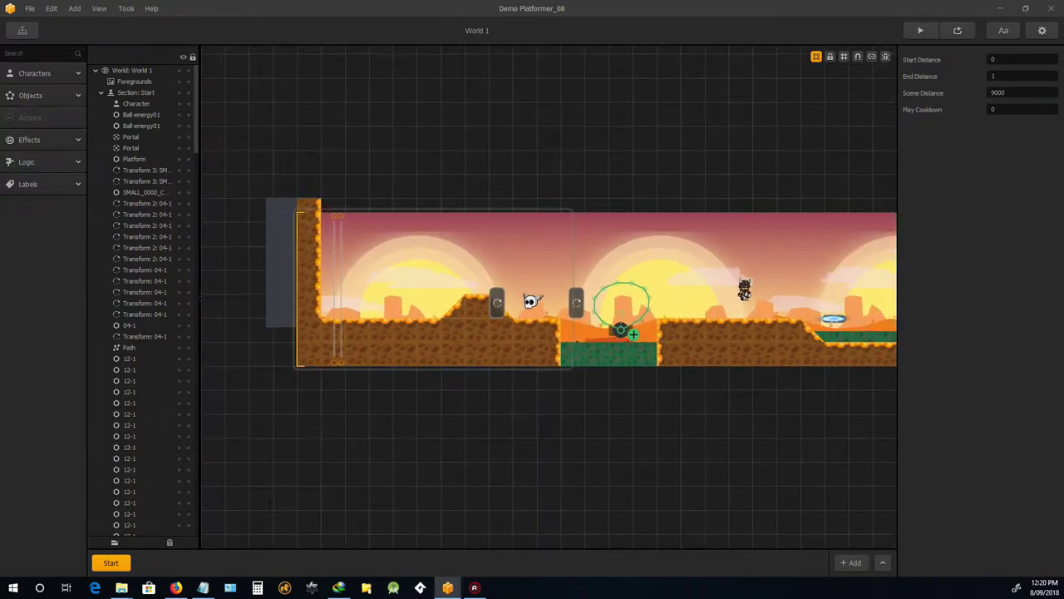
{"action": "left_click", "coordinate": [121, 587]}
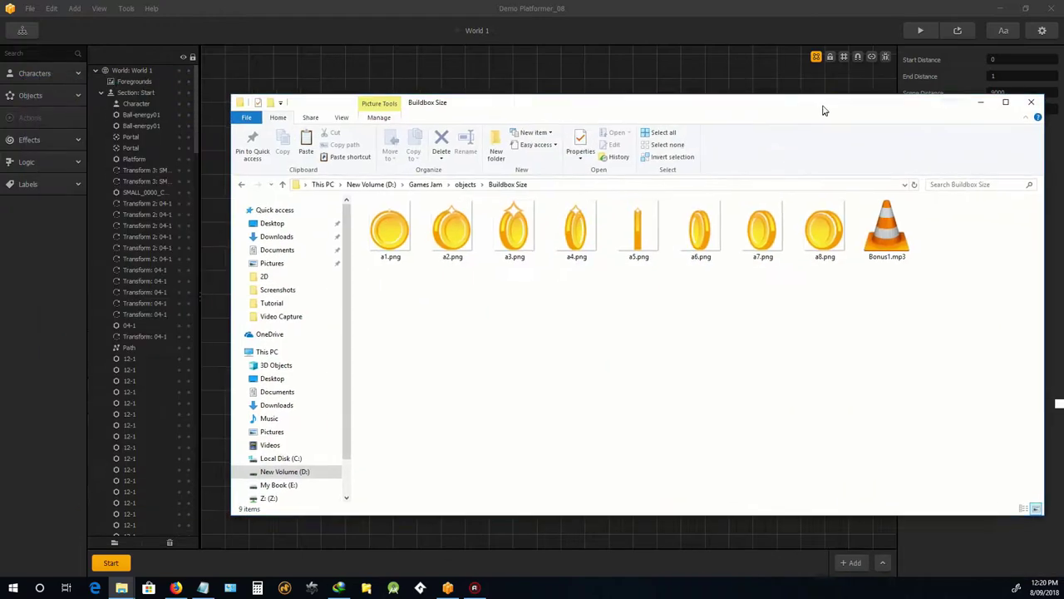
- Move the File Explorer window aside and drag a1.png from the Buildbox Size folder into the level
{"action": "left_click_drag", "start_coordinate": [824, 109], "coordinate": [791, 119]}
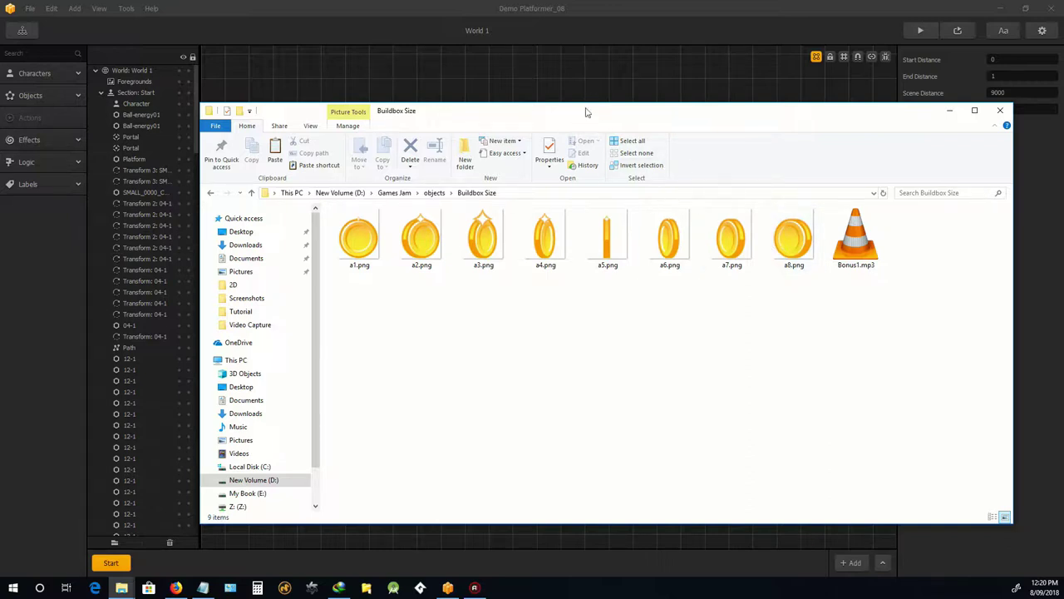
{"action": "left_click_drag", "start_coordinate": [589, 117], "coordinate": [461, 125]}
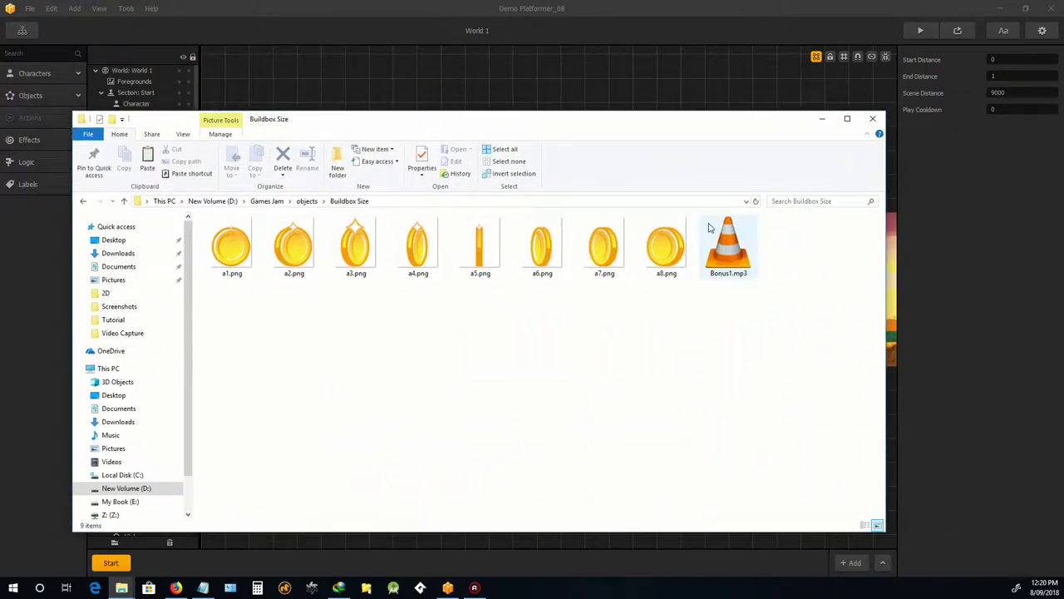
{"action": "left_click_drag", "start_coordinate": [354, 126], "coordinate": [1063, 83]}
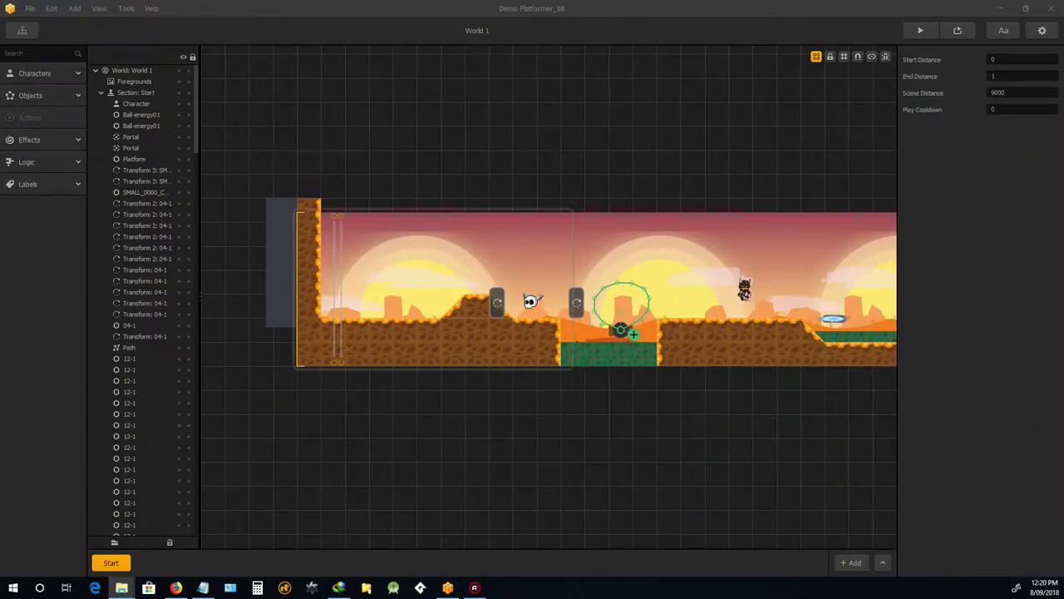
{"action": "left_click_drag", "start_coordinate": [729, 344], "coordinate": [384, 381]}
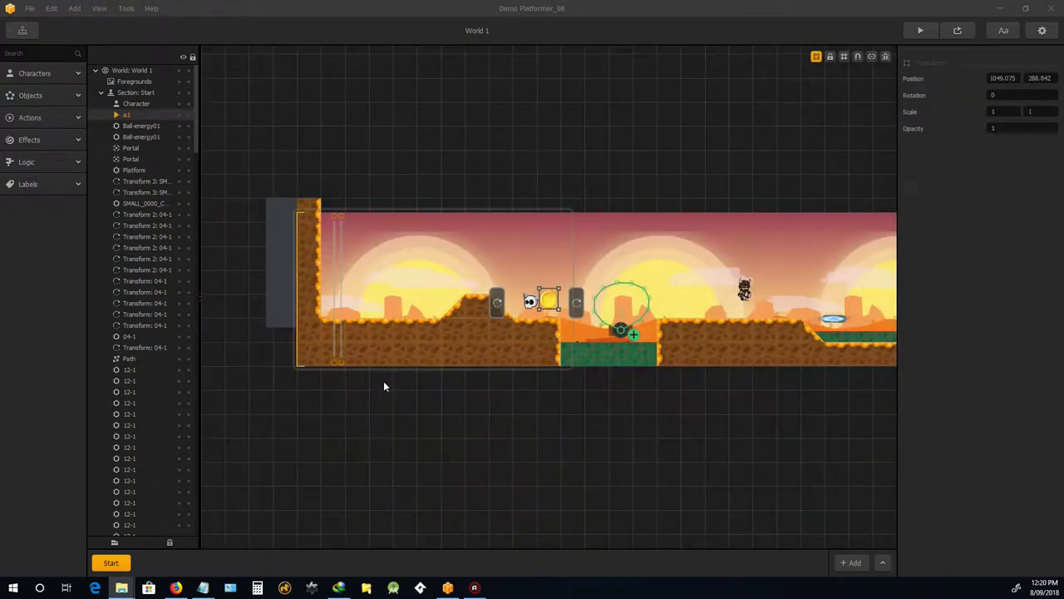
- Place the a1 coin as an action on the hill left of the skull and expand the Actions list
{"action": "scroll", "coordinate": [540, 248], "scroll_direction": "up", "scroll_amount": 3}
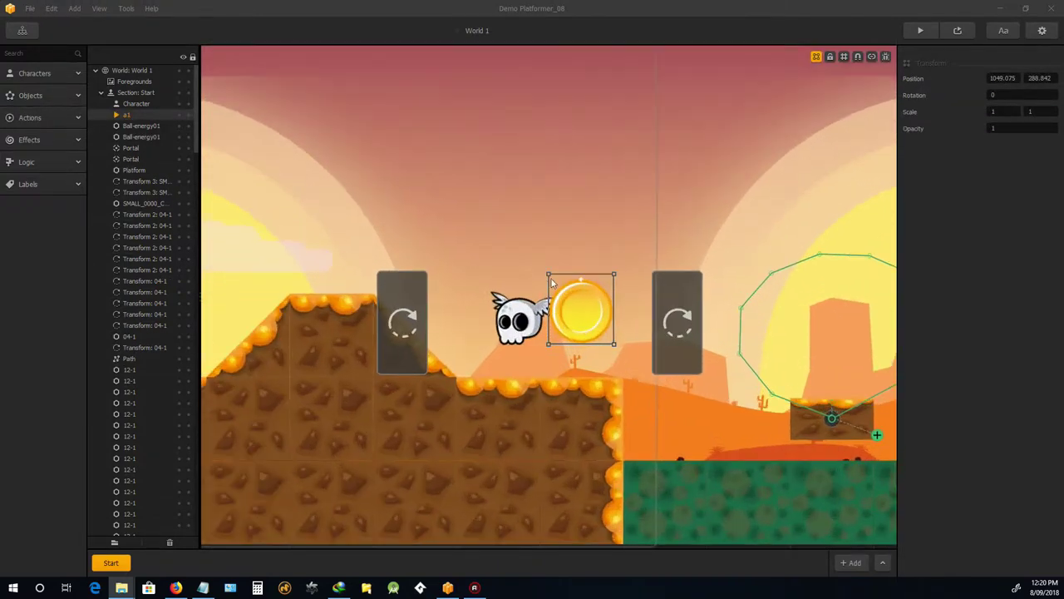
{"action": "scroll", "coordinate": [525, 285], "scroll_direction": "down", "scroll_amount": 5}
{"action": "scroll", "coordinate": [525, 285], "scroll_direction": "up", "scroll_amount": 4}
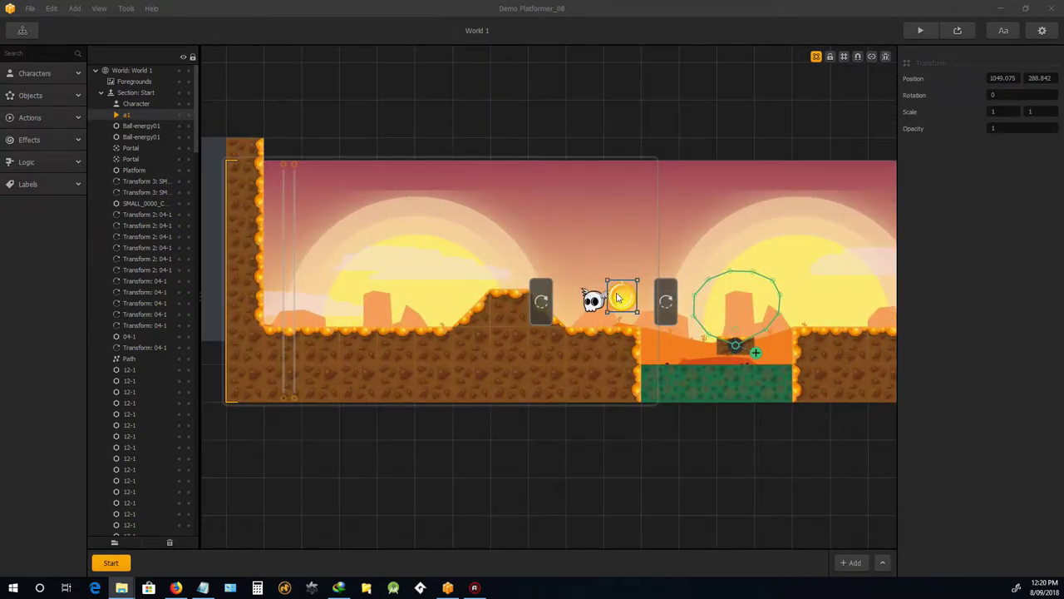
{"action": "left_click_drag", "start_coordinate": [619, 299], "coordinate": [511, 259]}
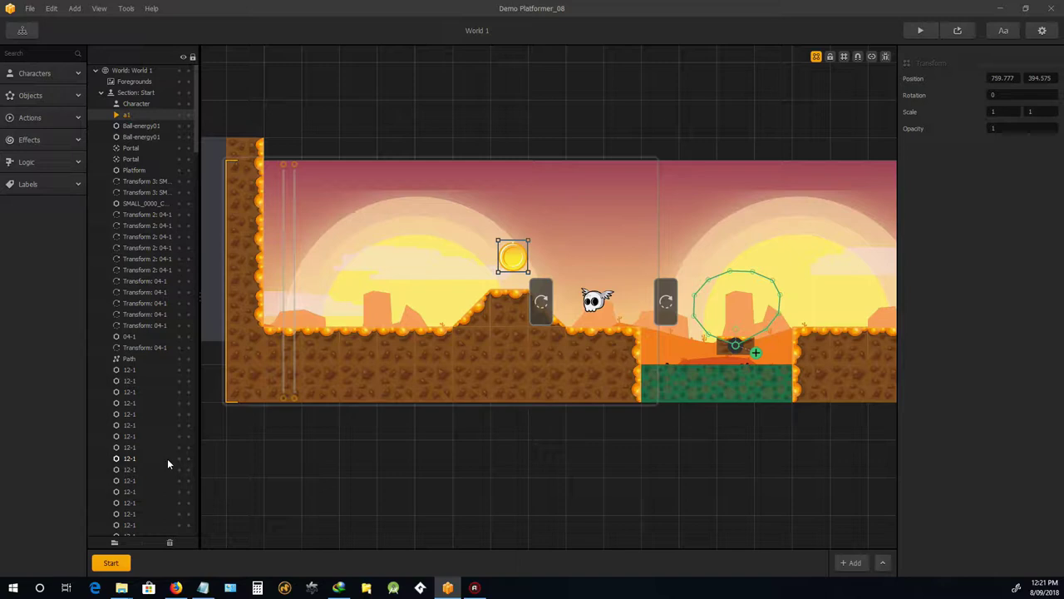
{"action": "left_click", "coordinate": [41, 118]}
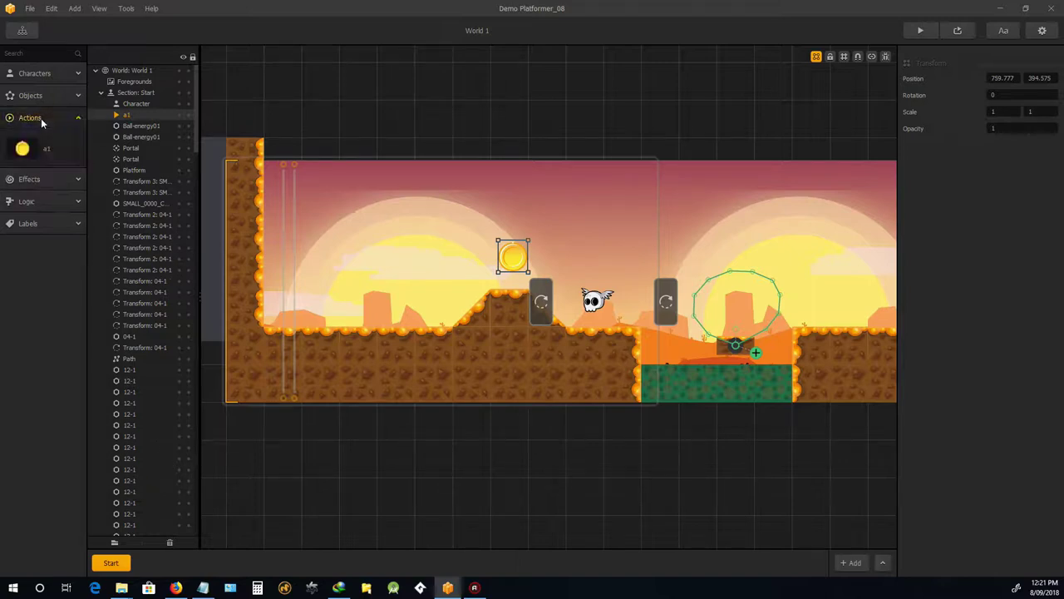
- Rename the a1 action to coin and set its Action Type to Coin
{"action": "left_click", "coordinate": [18, 158]}
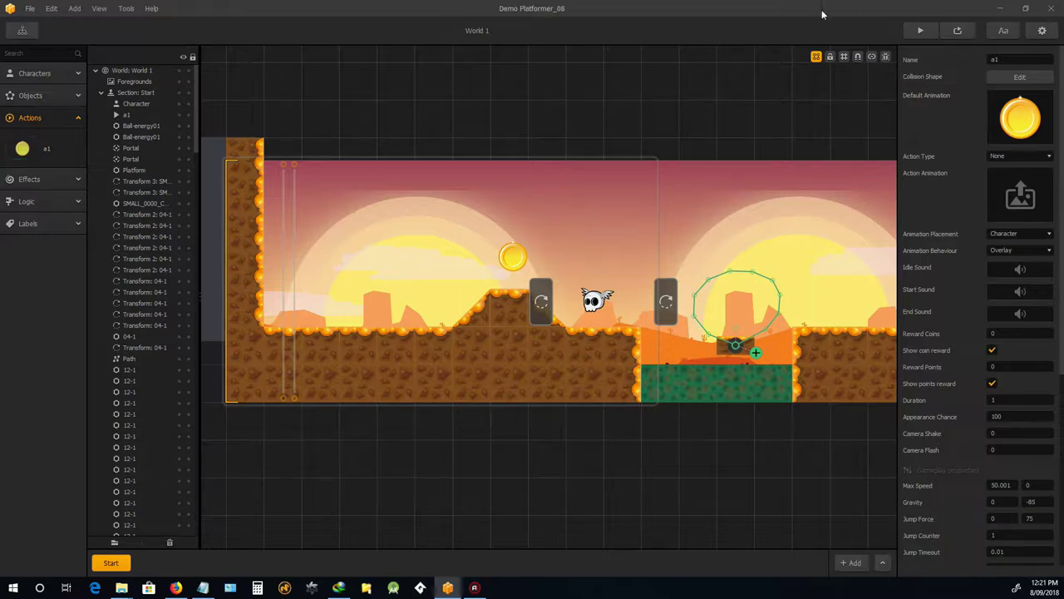
{"action": "double_click", "coordinate": [994, 59]}
{"action": "key", "text": "Return"}
{"action": "left_click", "coordinate": [1015, 156]}
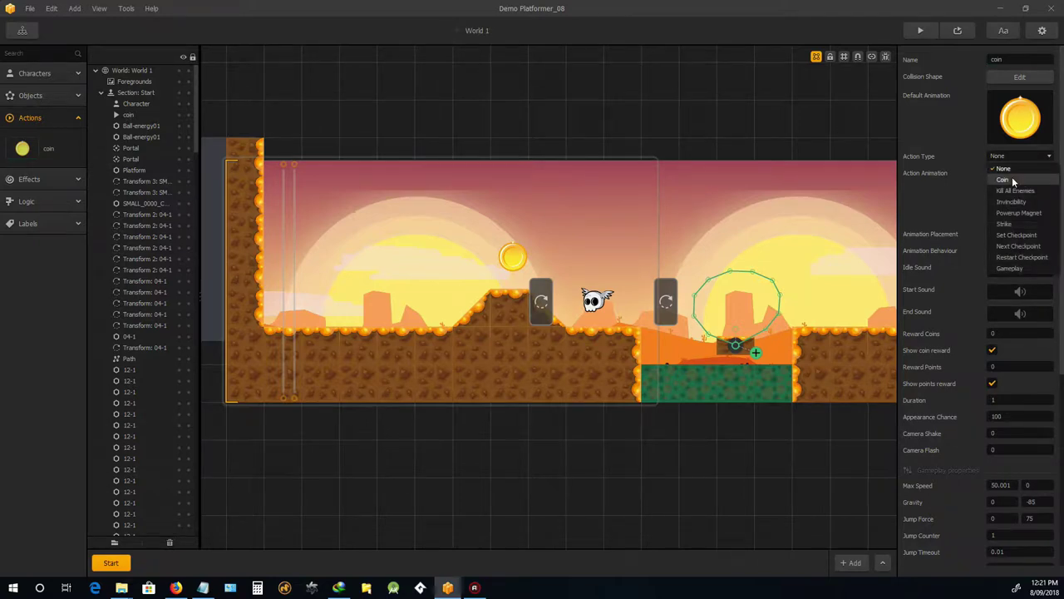
{"action": "left_click", "coordinate": [1012, 179]}
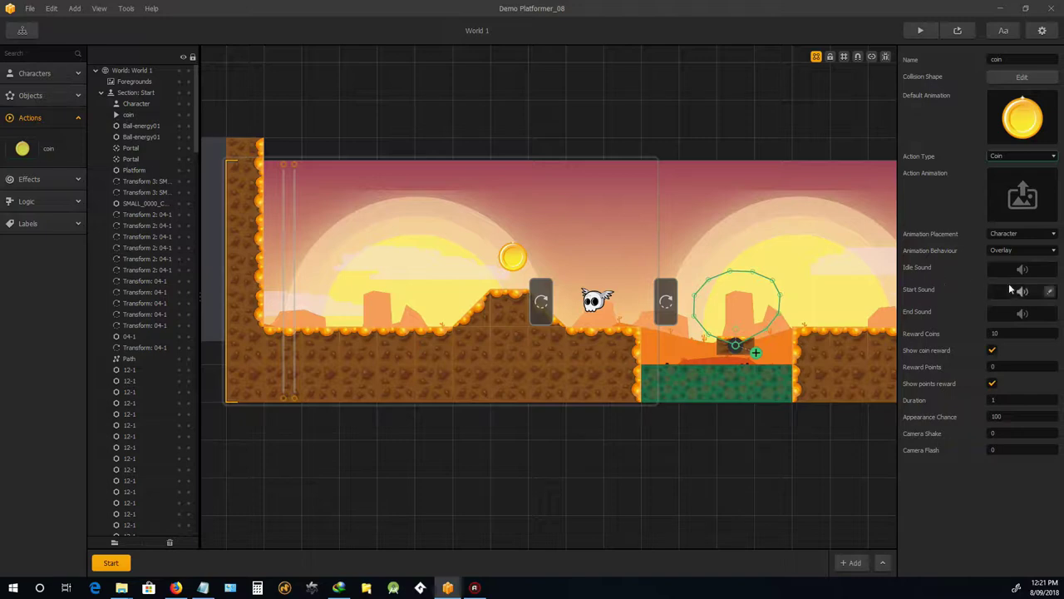
- Assign Bonus1.mp3 as the coin's Start Sound and preview it
{"action": "left_click", "coordinate": [1049, 291]}
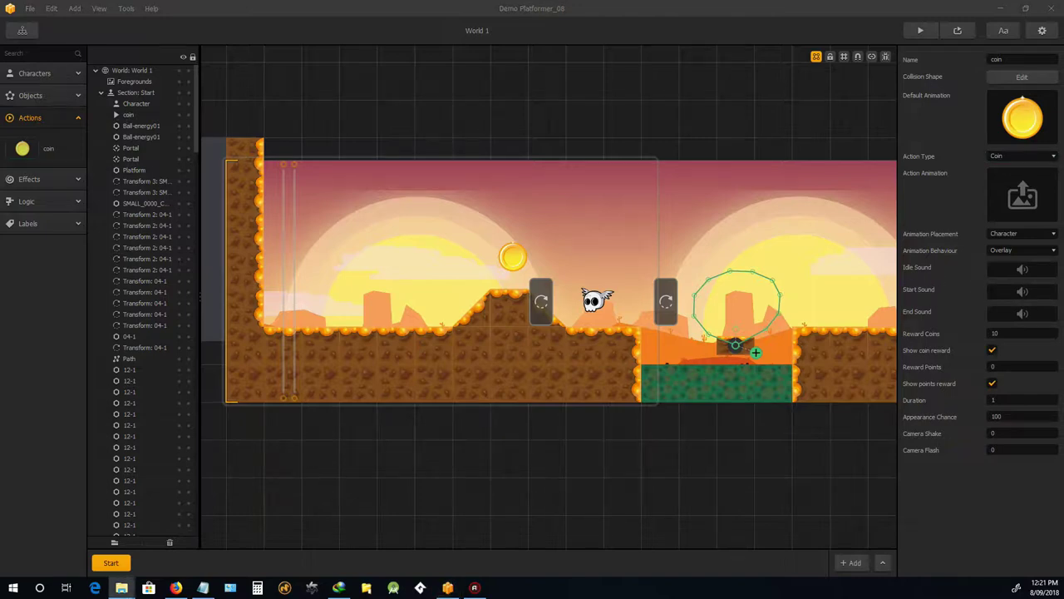
{"action": "left_click_drag", "start_coordinate": [1063, 241], "coordinate": [1014, 299]}
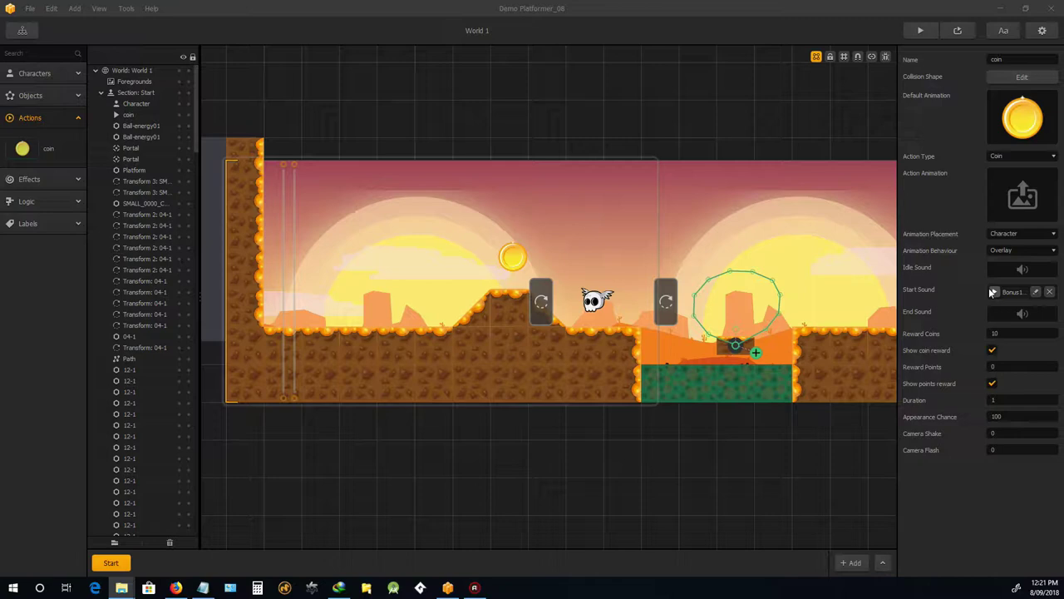
{"action": "left_click", "coordinate": [994, 291]}
{"action": "key", "text": "Tab"}
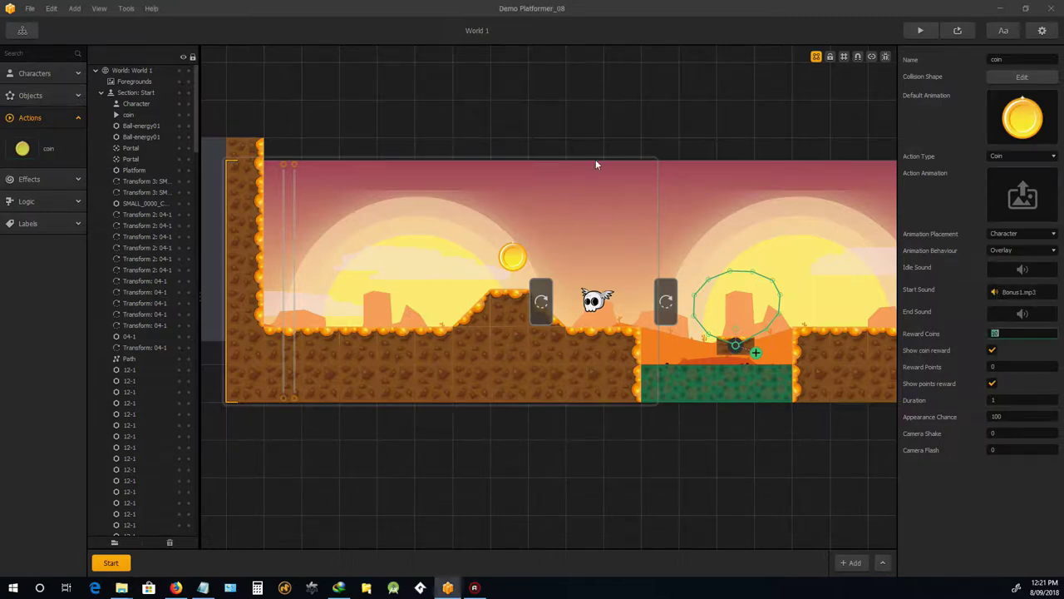
- Scale the coin to .5 by .5
{"action": "left_click", "coordinate": [516, 260]}
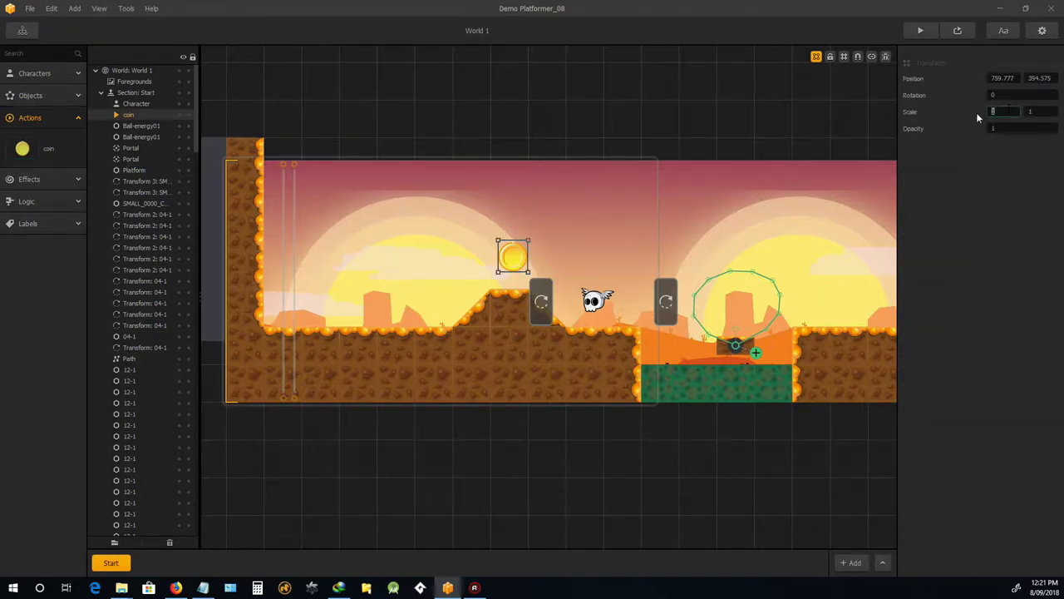
{"action": "type", "text": "5"}
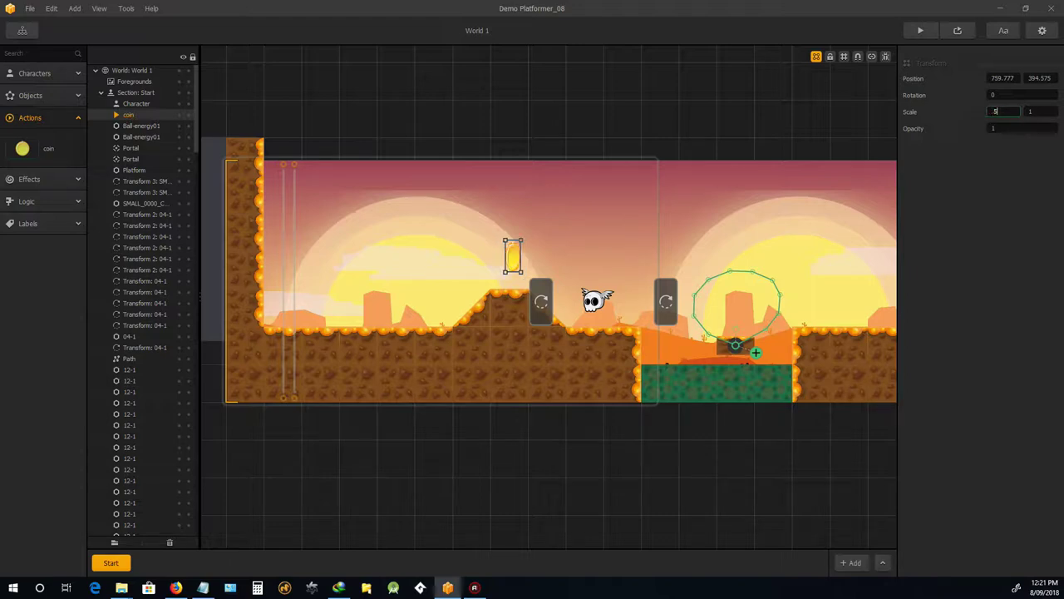
{"action": "key", "text": "Tab"}
{"action": "type", "text": ".5"}
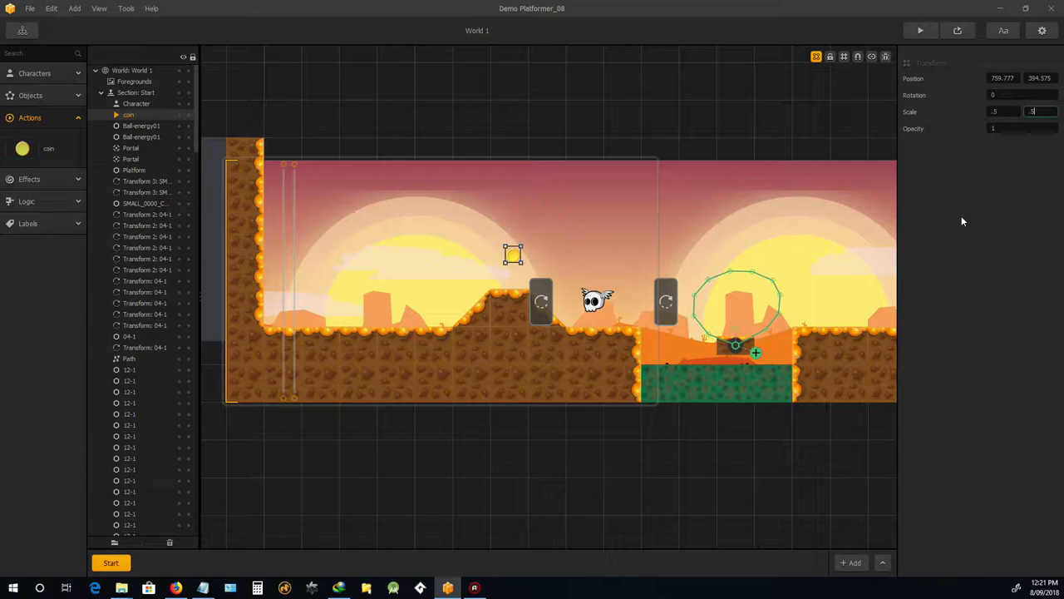
{"action": "key", "text": "Return"}
- Nudge the coin slightly right to about 748.578, 363.777 above the hill
{"action": "scroll", "coordinate": [565, 259], "scroll_direction": "up", "scroll_amount": 3}
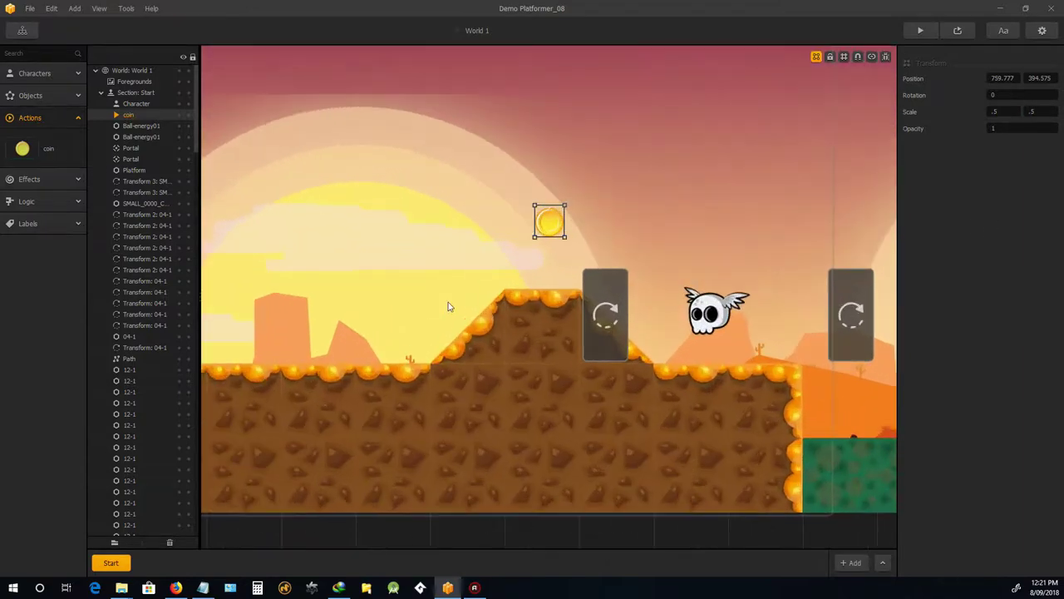
{"action": "scroll", "coordinate": [594, 231], "scroll_direction": "down", "scroll_amount": 2}
{"action": "scroll", "coordinate": [590, 231], "scroll_direction": "down", "scroll_amount": 3}
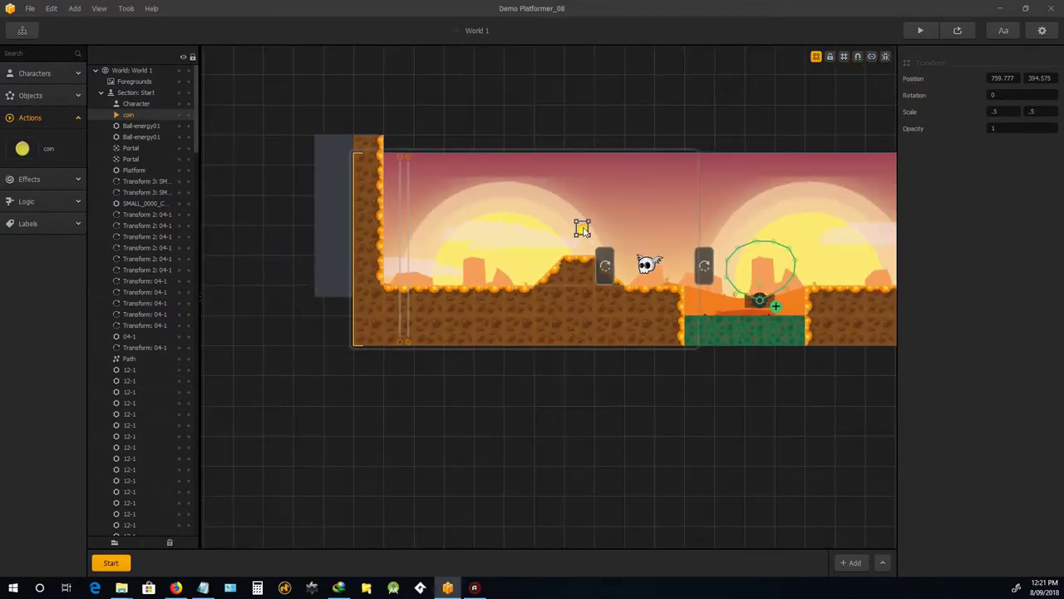
{"action": "scroll", "coordinate": [583, 231], "scroll_direction": "up", "scroll_amount": 4}
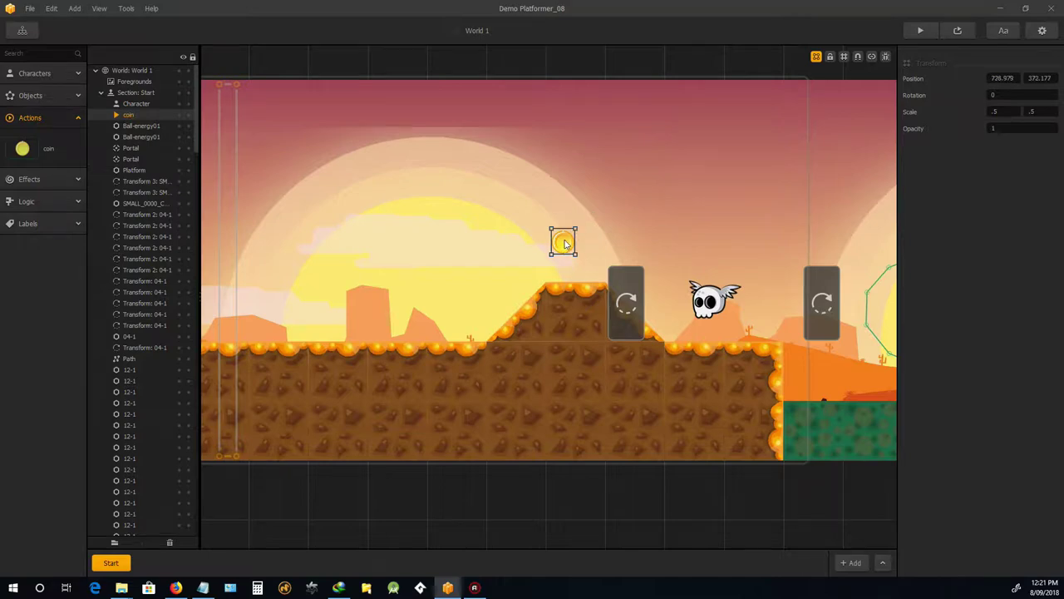
{"action": "left_click_drag", "start_coordinate": [563, 243], "coordinate": [577, 249]}
{"action": "scroll", "coordinate": [586, 266], "scroll_direction": "down", "scroll_amount": 3}
{"action": "scroll", "coordinate": [582, 265], "scroll_direction": "up", "scroll_amount": 1}
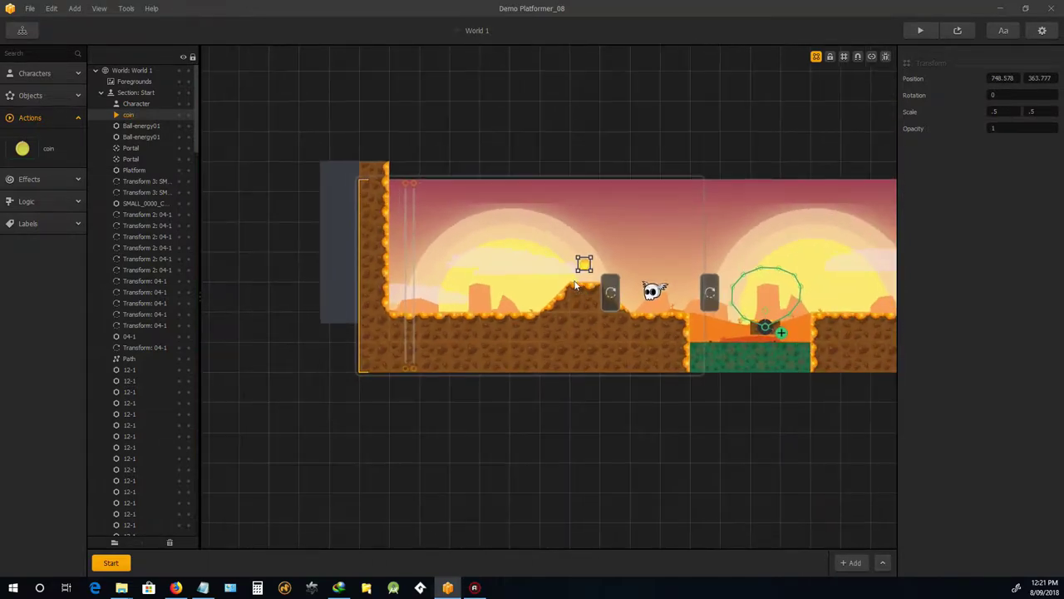
{"action": "scroll", "coordinate": [582, 265], "scroll_direction": "down", "scroll_amount": 1}
{"action": "scroll", "coordinate": [749, 272], "scroll_direction": "up", "scroll_amount": 2}
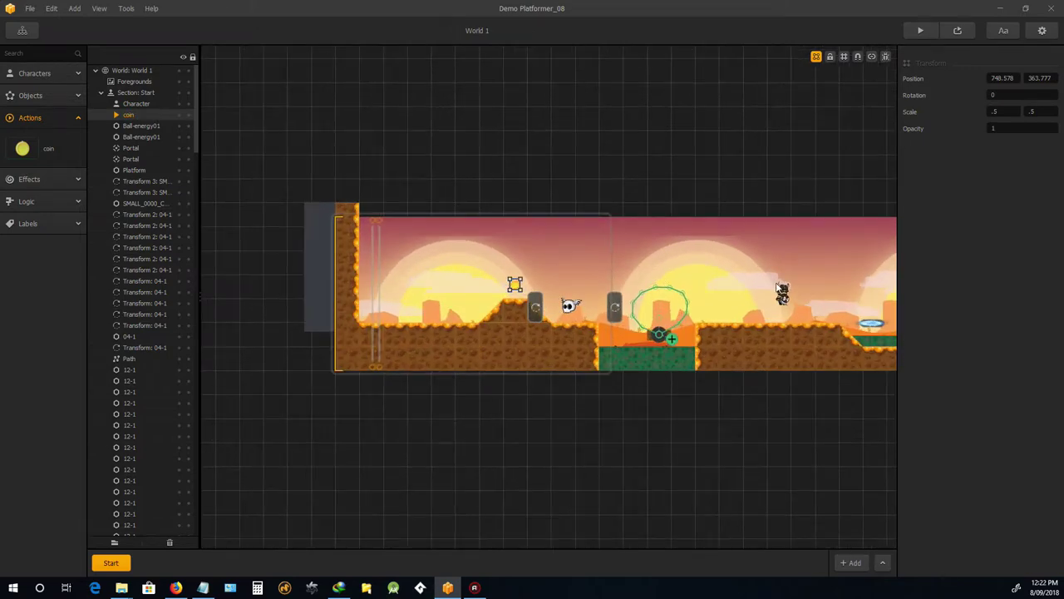
- Move the character near the level's left edge and deselect it
{"action": "left_click_drag", "start_coordinate": [785, 292], "coordinate": [378, 283]}
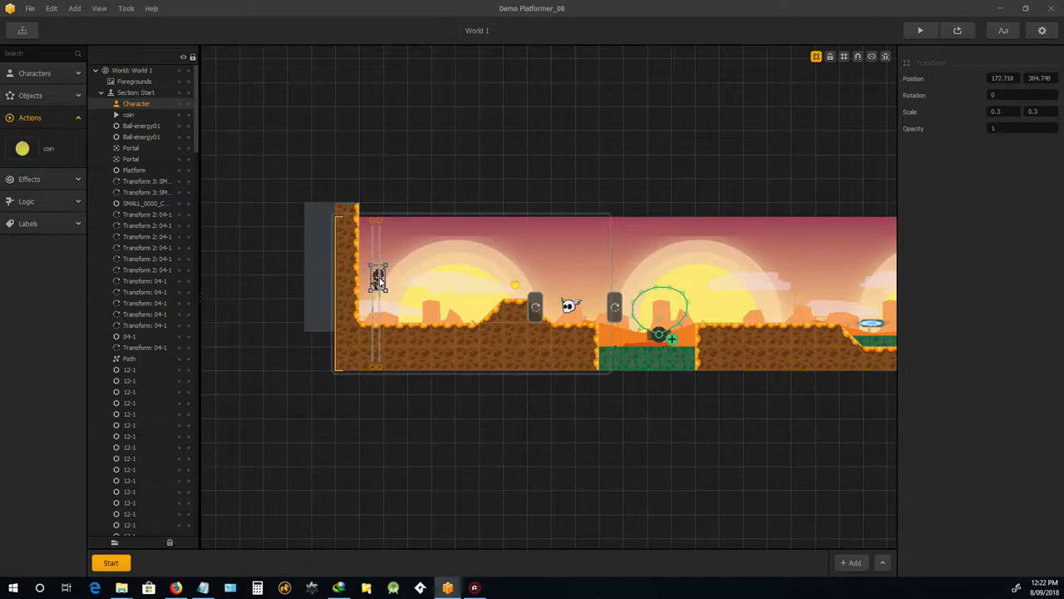
{"action": "scroll", "coordinate": [399, 287], "scroll_direction": "up", "scroll_amount": 4}
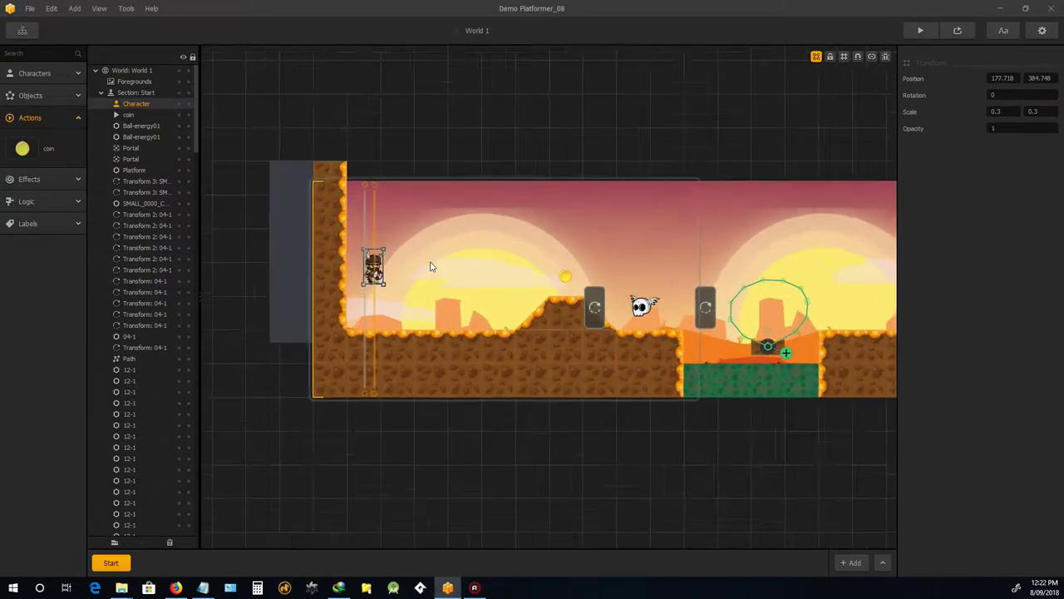
{"action": "left_click", "coordinate": [430, 103]}
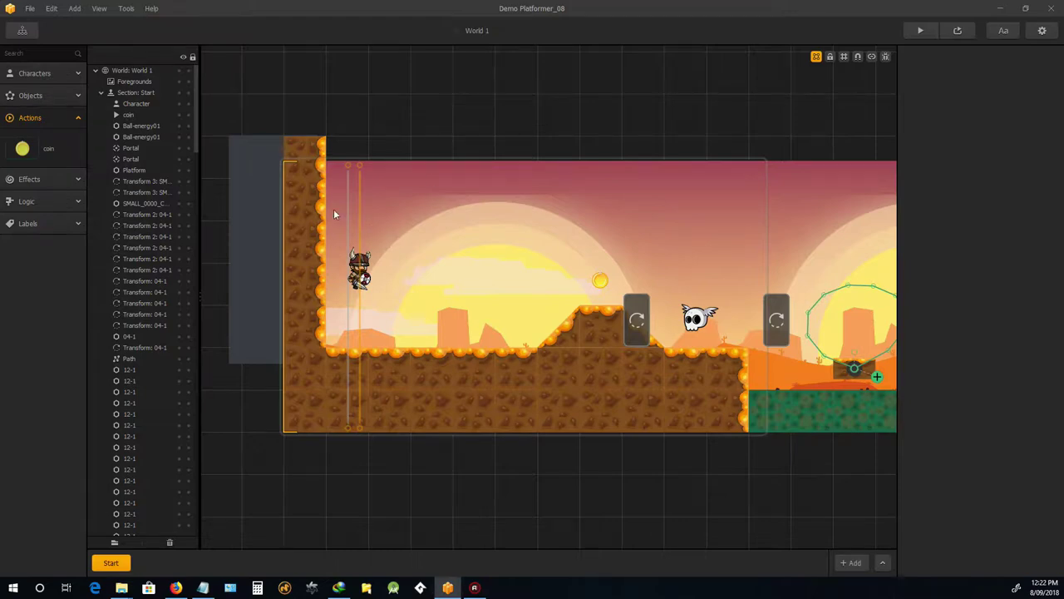
- Hide the orange game frame boundary and camera guide lines
{"action": "scroll", "coordinate": [413, 136], "scroll_direction": "up", "scroll_amount": 4}
{"action": "scroll", "coordinate": [417, 202], "scroll_direction": "down", "scroll_amount": 5}
{"action": "scroll", "coordinate": [417, 202], "scroll_direction": "up", "scroll_amount": 2}
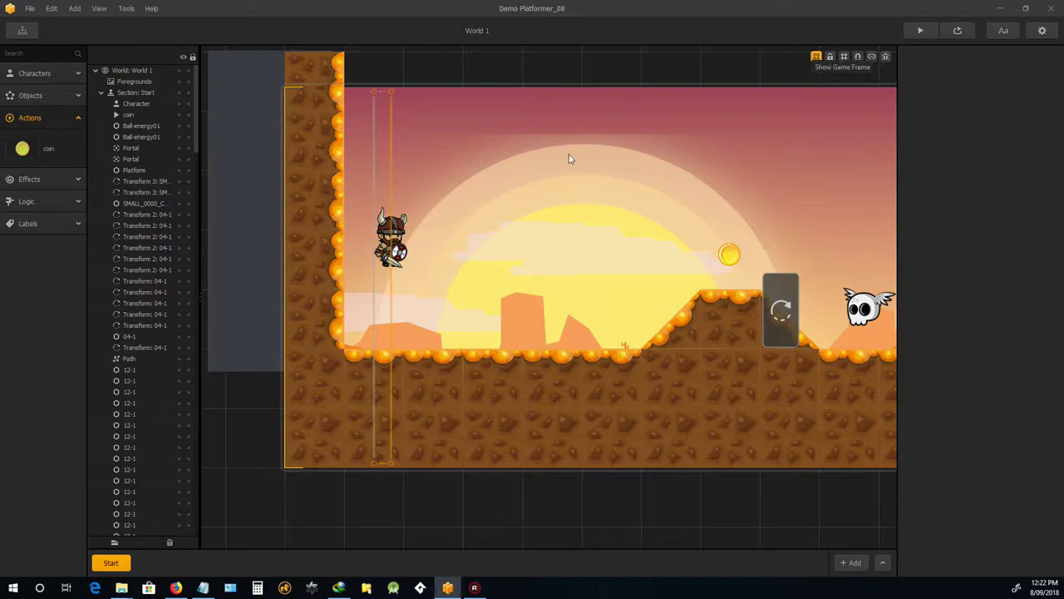
{"action": "scroll", "coordinate": [436, 179], "scroll_direction": "up", "scroll_amount": 2}
{"action": "scroll", "coordinate": [580, 373], "scroll_direction": "down", "scroll_amount": 5}
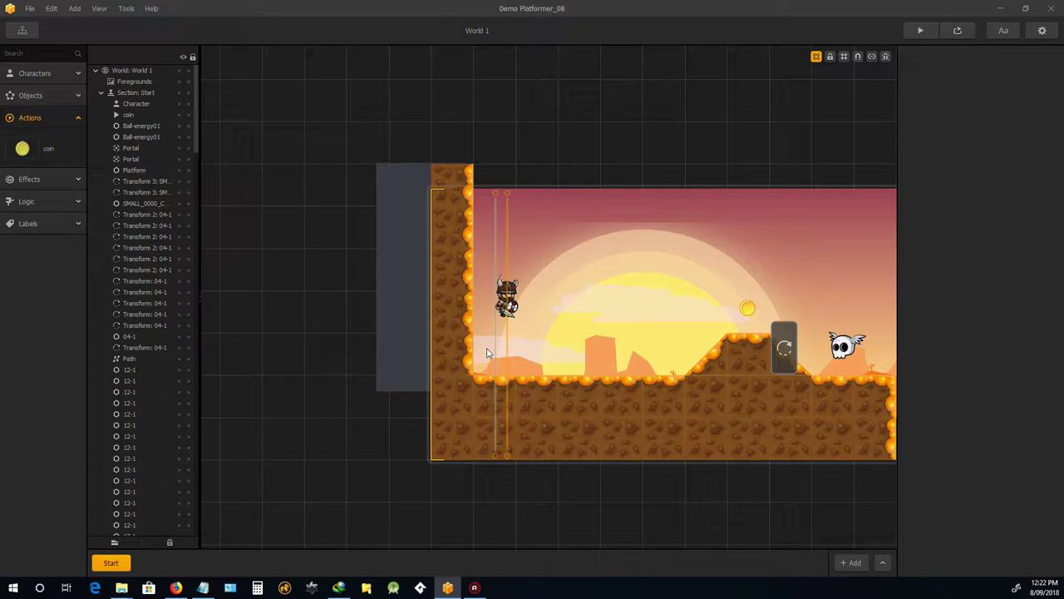
{"action": "scroll", "coordinate": [513, 265], "scroll_direction": "up", "scroll_amount": 5}
{"action": "scroll", "coordinate": [515, 268], "scroll_direction": "up", "scroll_amount": 3}
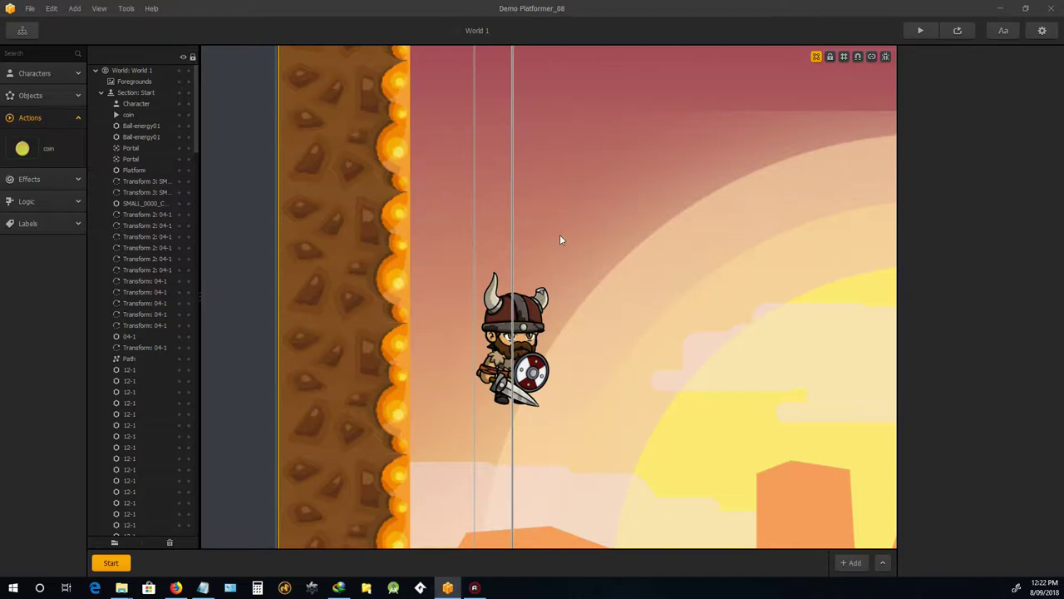
{"action": "scroll", "coordinate": [560, 234], "scroll_direction": "down", "scroll_amount": 3}
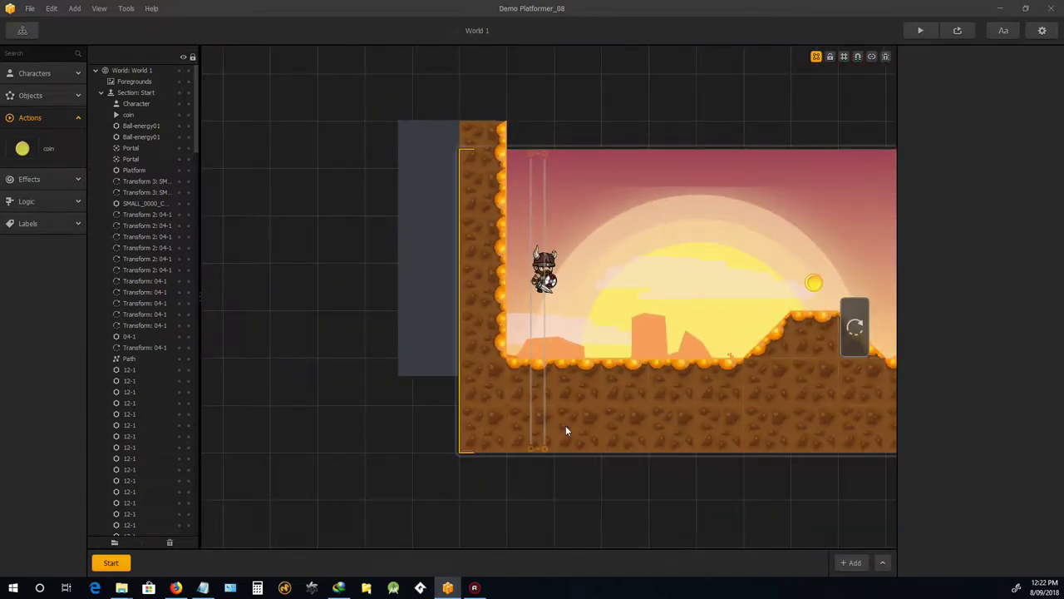
{"action": "scroll", "coordinate": [527, 224], "scroll_direction": "up", "scroll_amount": 2}
{"action": "scroll", "coordinate": [532, 221], "scroll_direction": "down", "scroll_amount": 1}
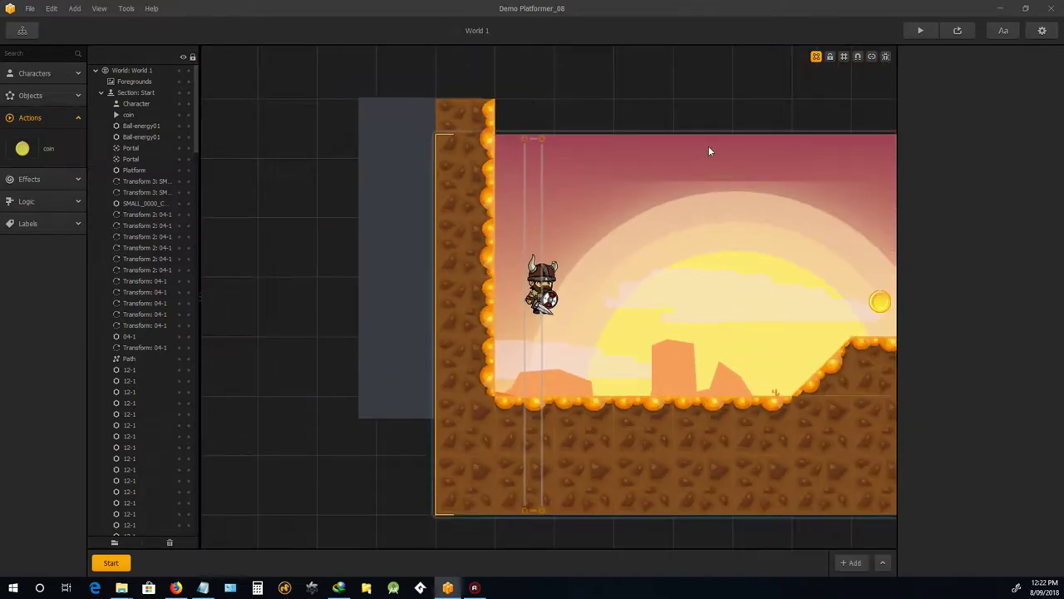
{"action": "scroll", "coordinate": [798, 112], "scroll_direction": "up", "scroll_amount": 1}
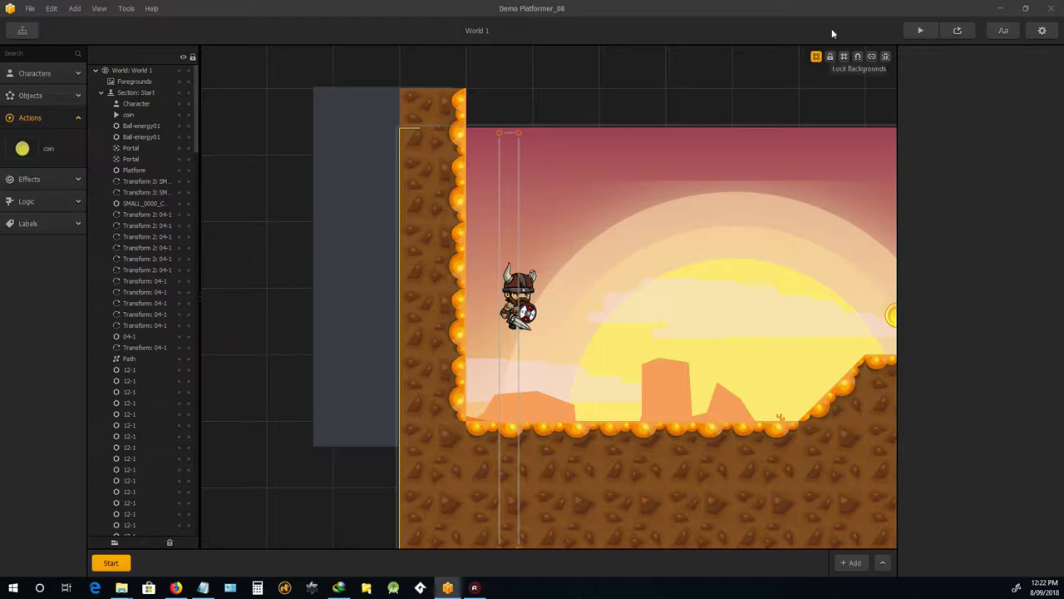
{"action": "left_click", "coordinate": [815, 57]}
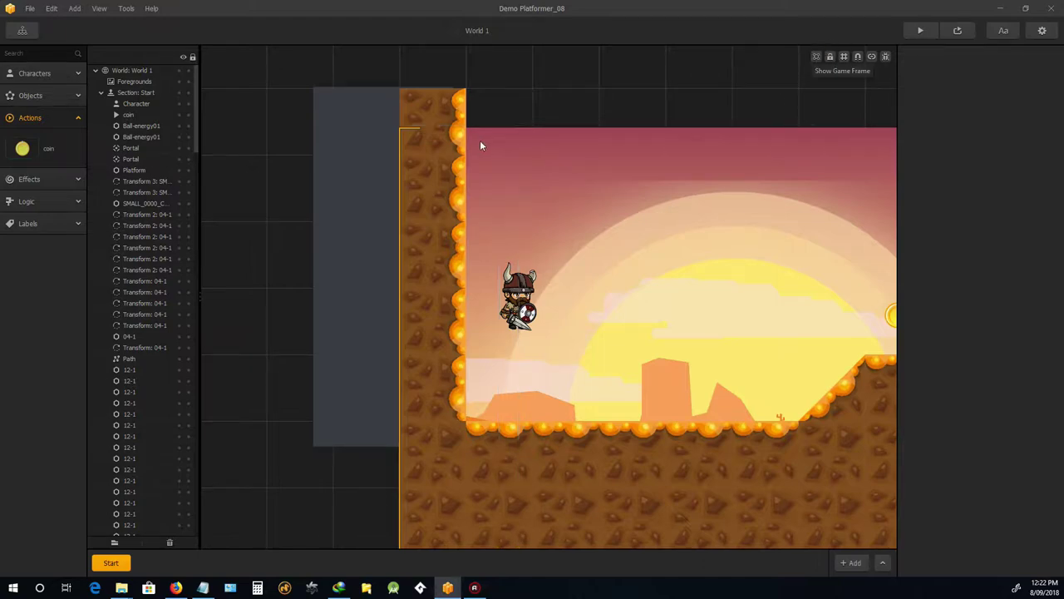
{"action": "scroll", "coordinate": [499, 133], "scroll_direction": "down", "scroll_amount": 3}
{"action": "scroll", "coordinate": [555, 152], "scroll_direction": "up", "scroll_amount": 1}
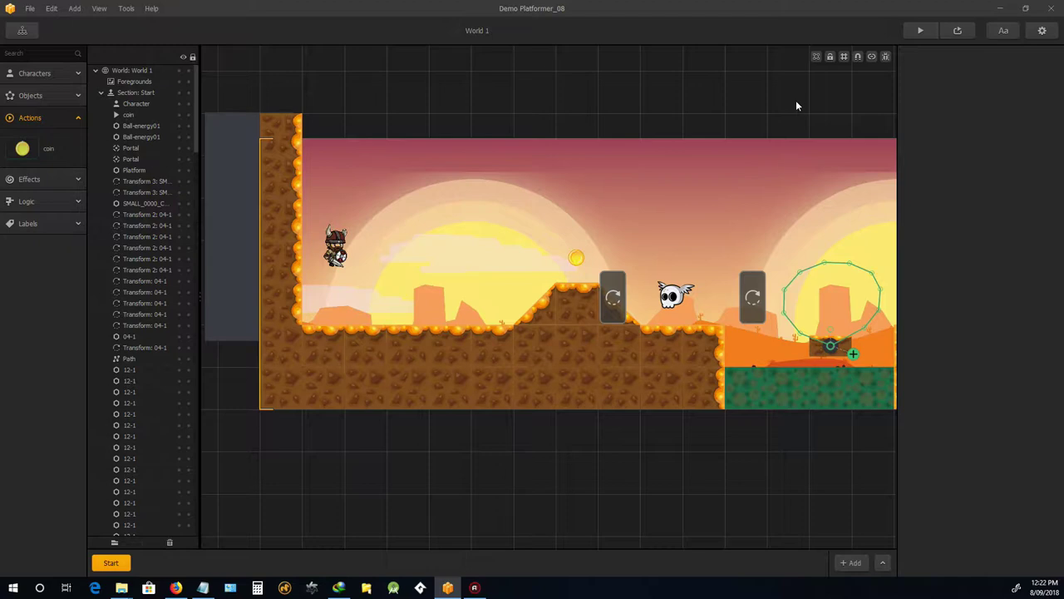
{"action": "left_click", "coordinate": [920, 31]}
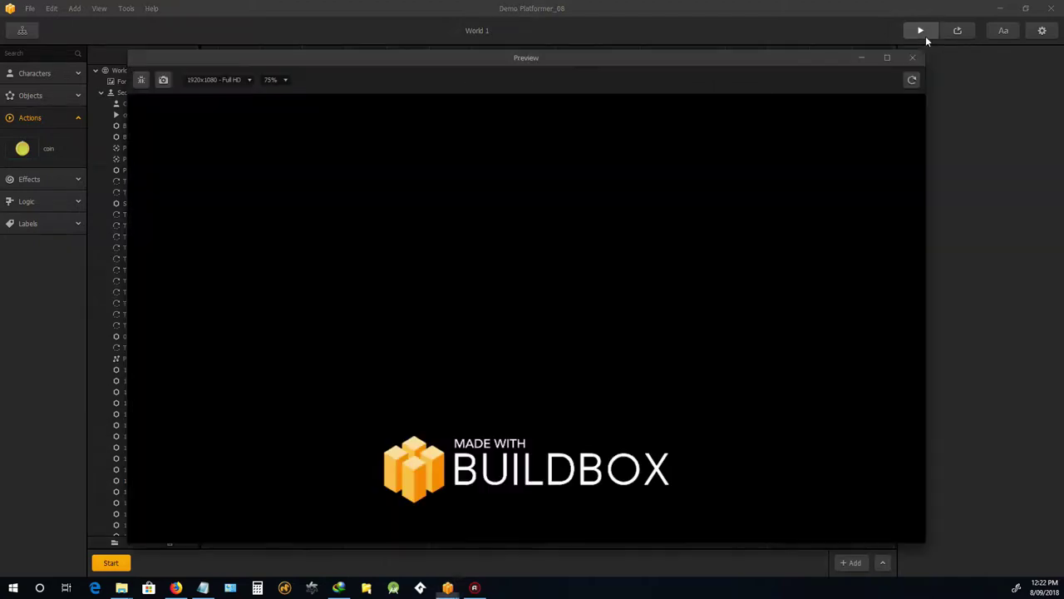
{"action": "left_click", "coordinate": [519, 419]}
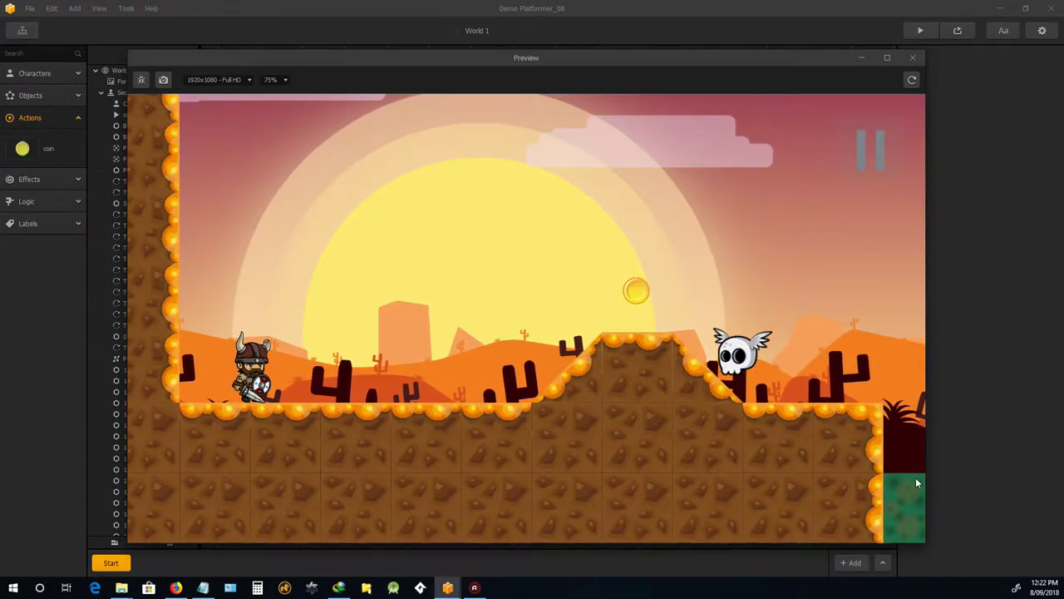
{"action": "key", "text": "Right"}
{"action": "key", "text": "Right"}
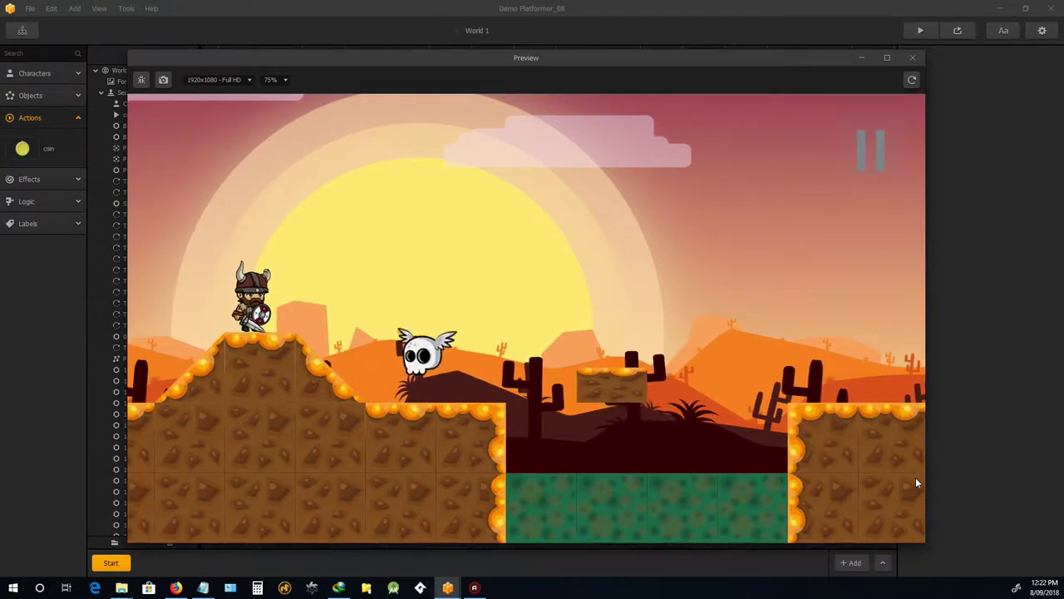
{"action": "key", "text": "Left"}
{"action": "key", "text": "Right"}
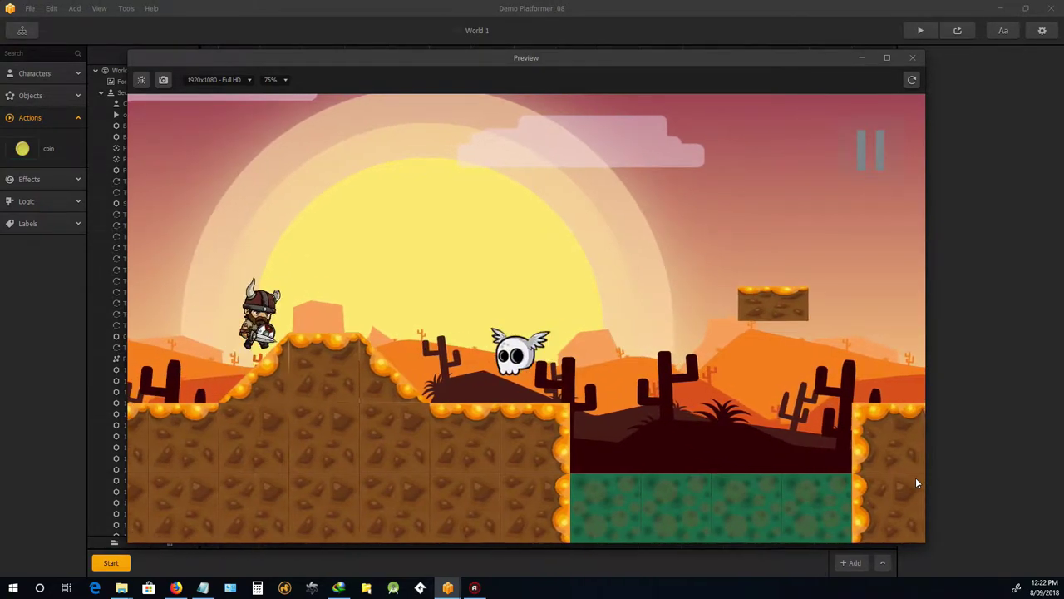
{"action": "key", "text": "Left"}
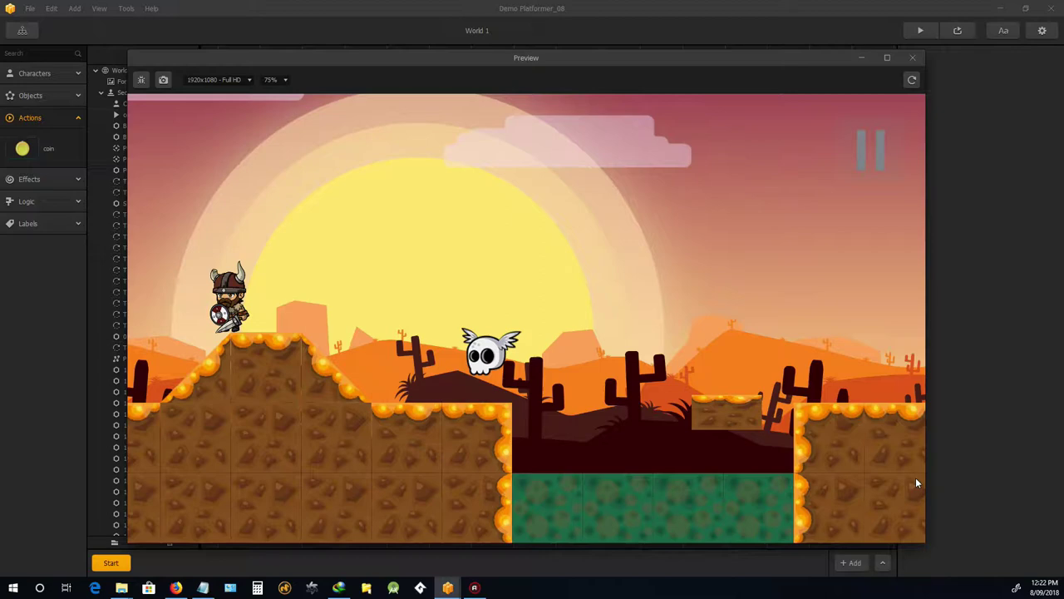
{"action": "key", "text": "Left"}
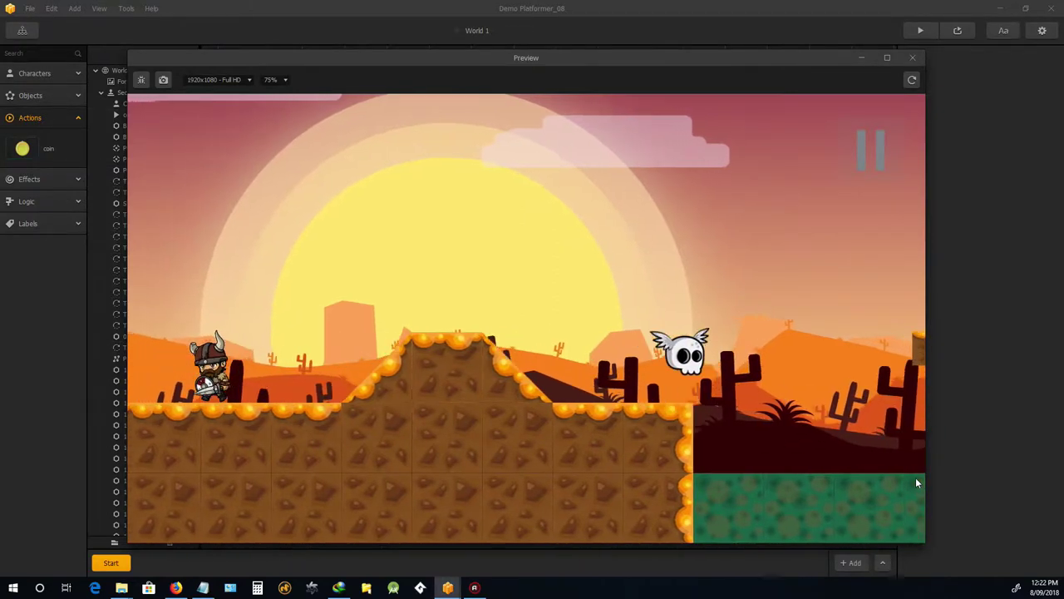
{"action": "key", "text": "Right"}
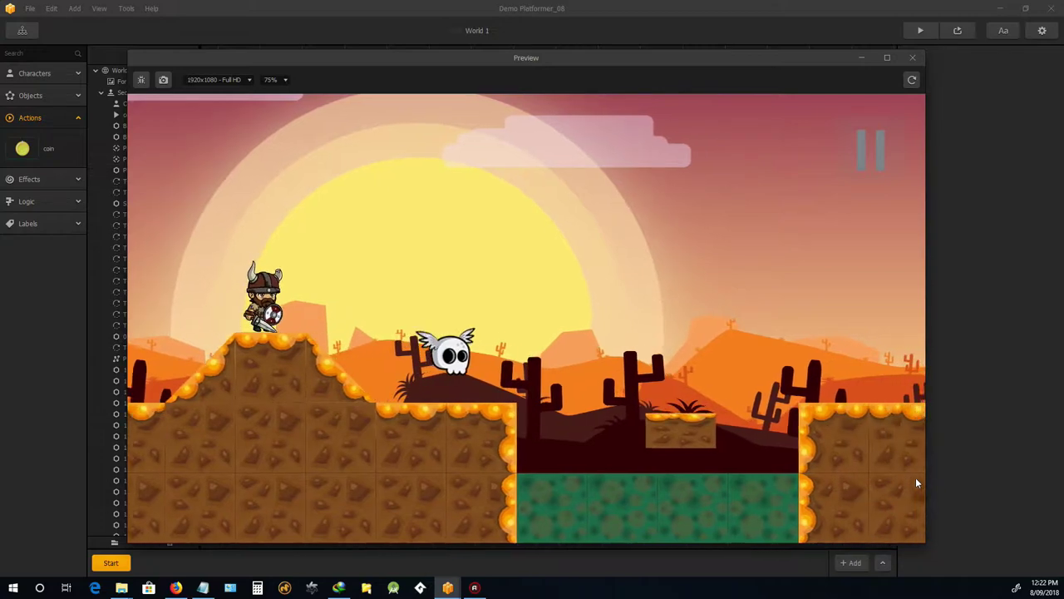
{"action": "key", "text": "Left"}
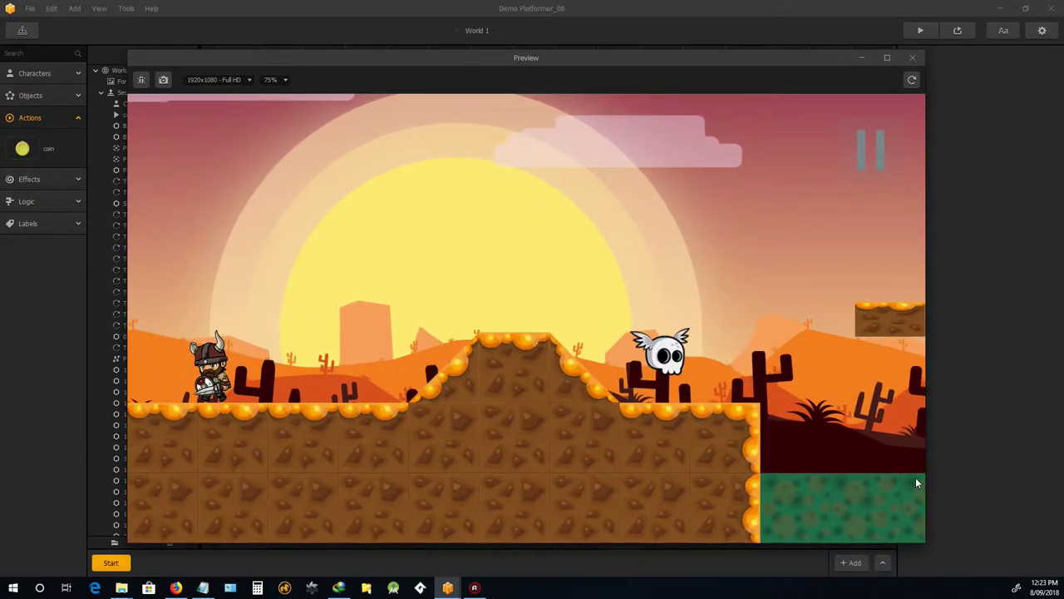
{"action": "key", "text": "Right"}
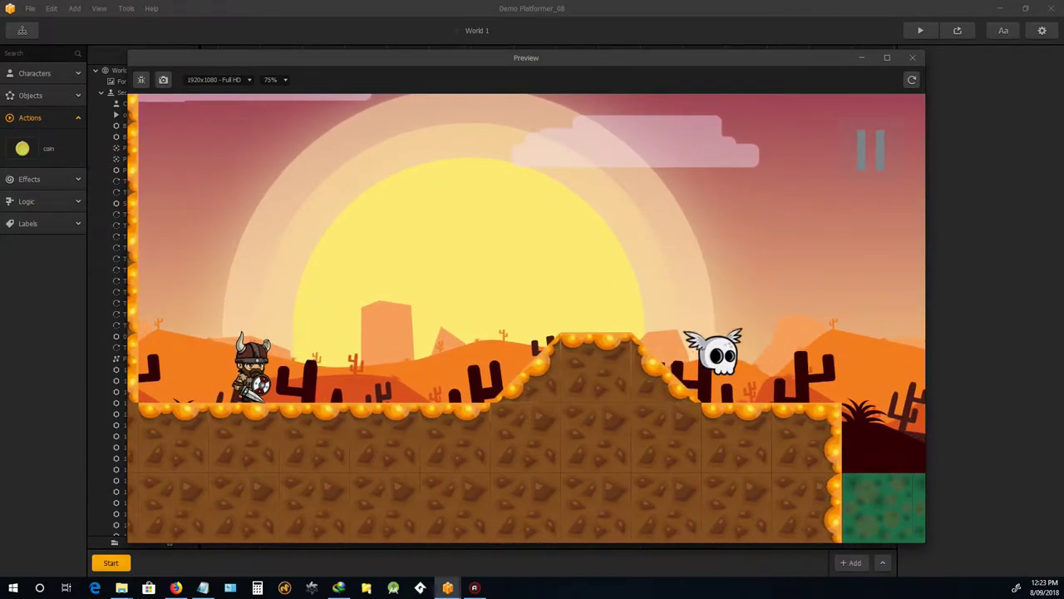
{"action": "left_click", "coordinate": [912, 60]}
- Go back to the Game Mind Map and open the World UI node for editing
{"action": "scroll", "coordinate": [566, 378], "scroll_direction": "down", "scroll_amount": 3}
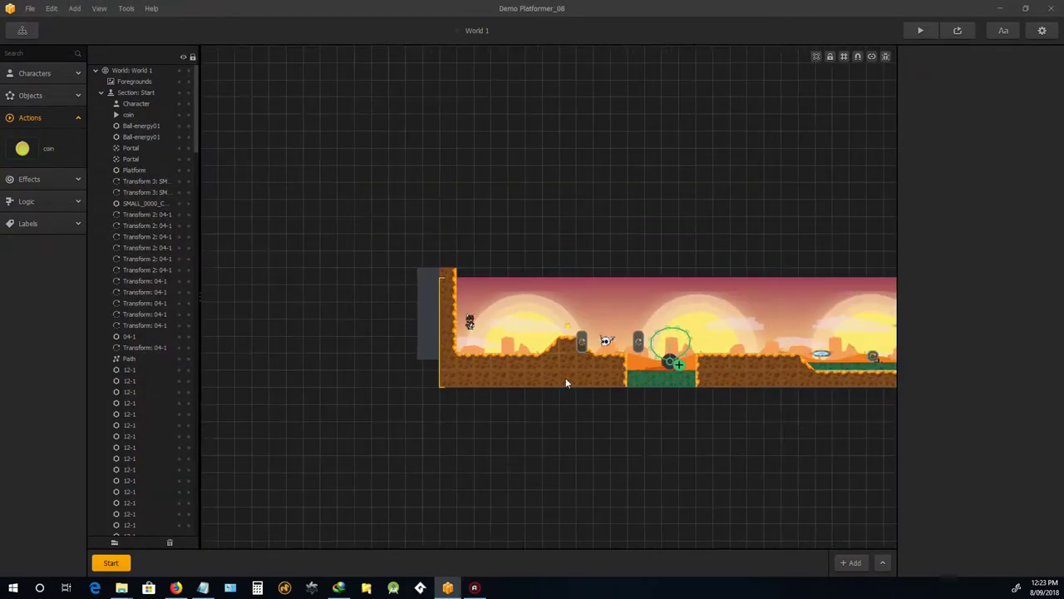
{"action": "scroll", "coordinate": [562, 318], "scroll_direction": "up", "scroll_amount": 2}
{"action": "scroll", "coordinate": [402, 211], "scroll_direction": "up", "scroll_amount": 1}
{"action": "scroll", "coordinate": [399, 233], "scroll_direction": "down", "scroll_amount": 3}
{"action": "scroll", "coordinate": [399, 230], "scroll_direction": "up", "scroll_amount": 3}
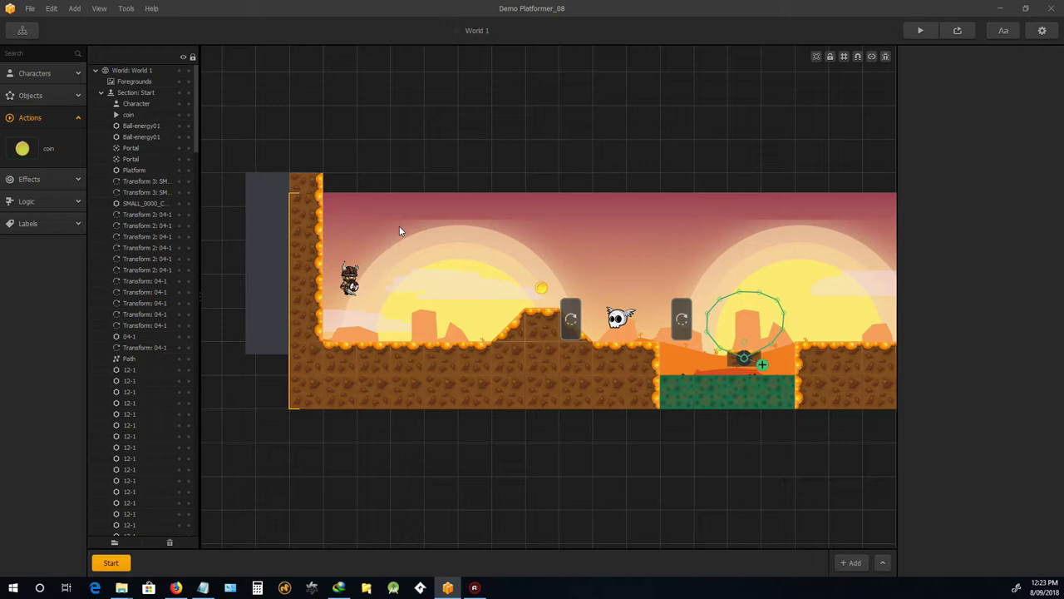
{"action": "scroll", "coordinate": [399, 231], "scroll_direction": "down", "scroll_amount": 2}
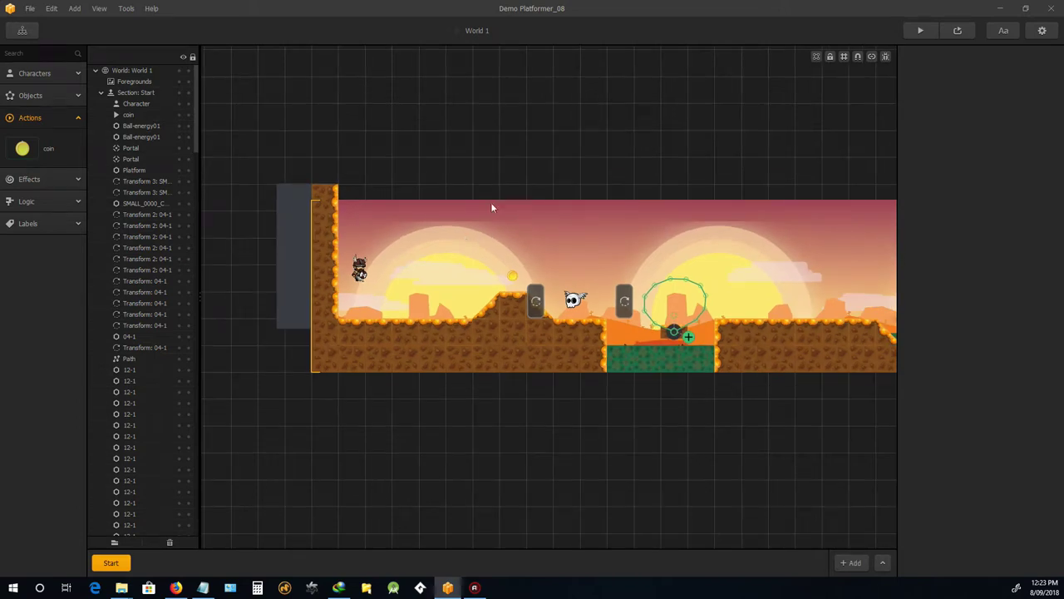
{"action": "left_click", "coordinate": [23, 31]}
{"action": "scroll", "coordinate": [443, 212], "scroll_direction": "down", "scroll_amount": 3}
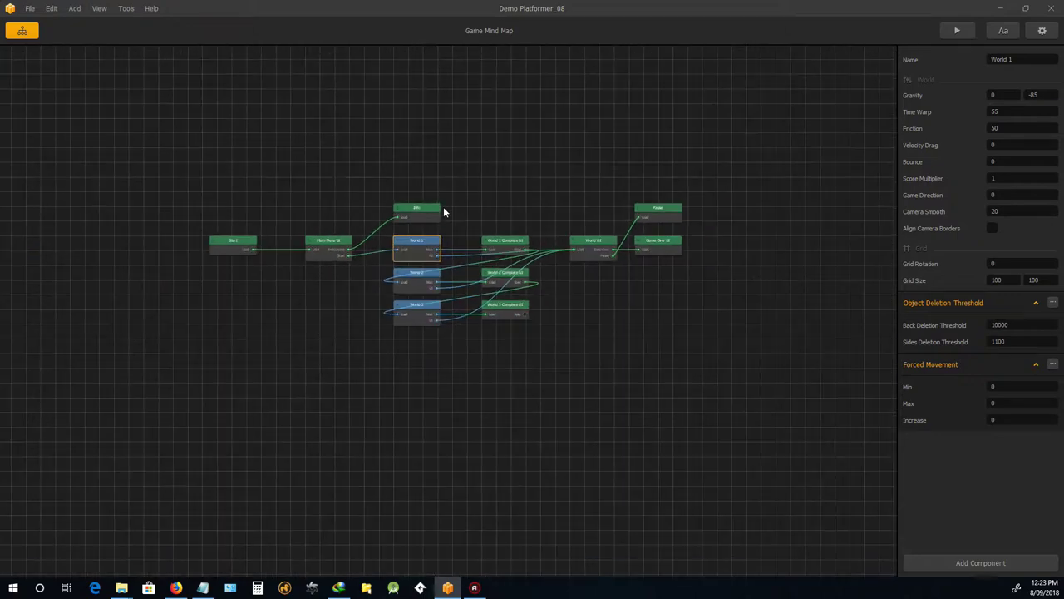
{"action": "scroll", "coordinate": [373, 233], "scroll_direction": "up", "scroll_amount": 3}
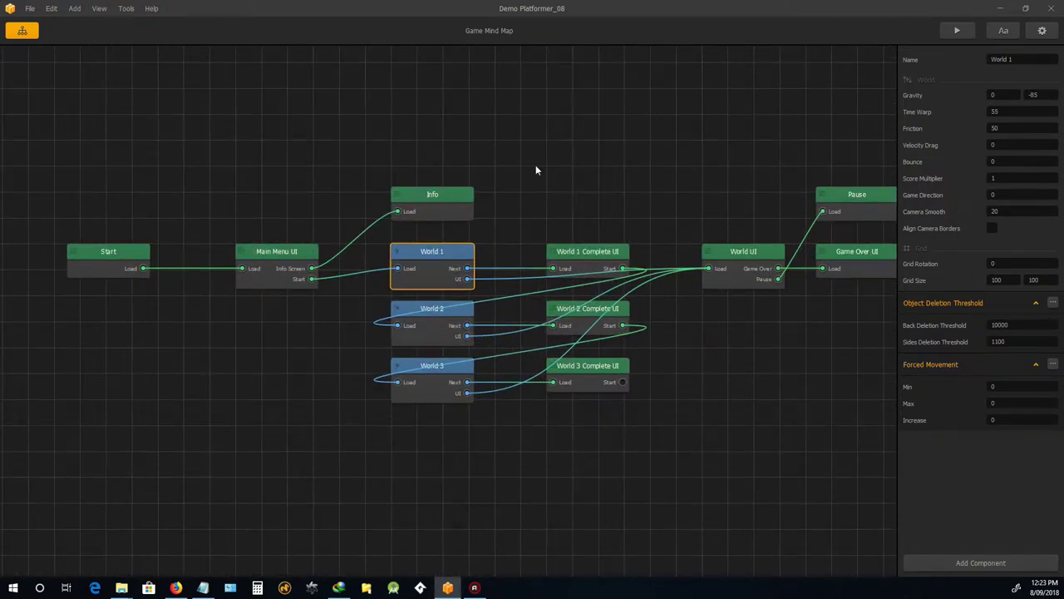
{"action": "double_click", "coordinate": [740, 255]}
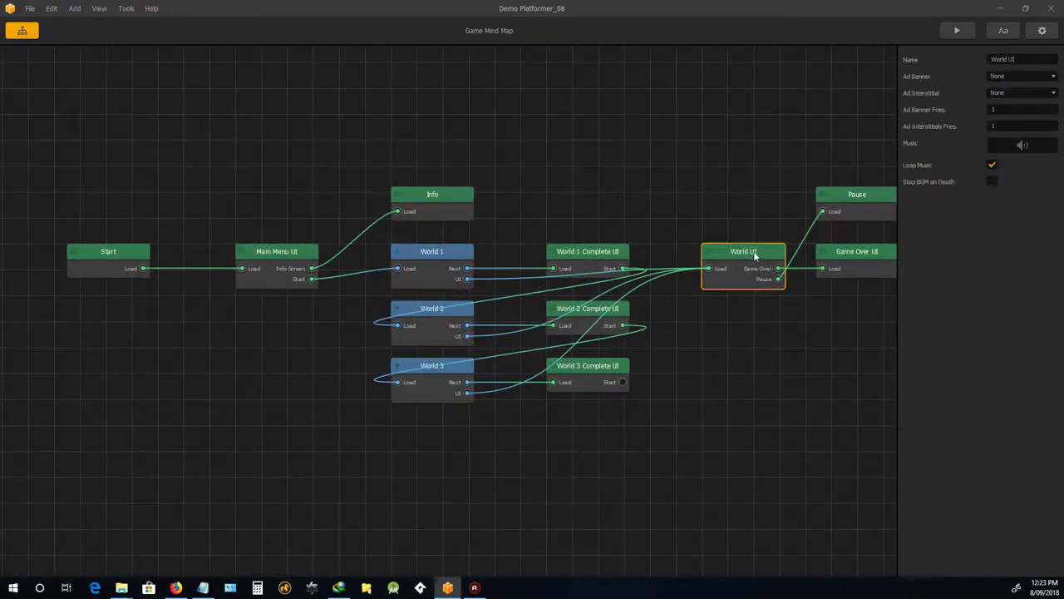
- Run a game preview, start play, then pause and resume it with CONTINUE
{"action": "scroll", "coordinate": [557, 254], "scroll_direction": "down", "scroll_amount": 4}
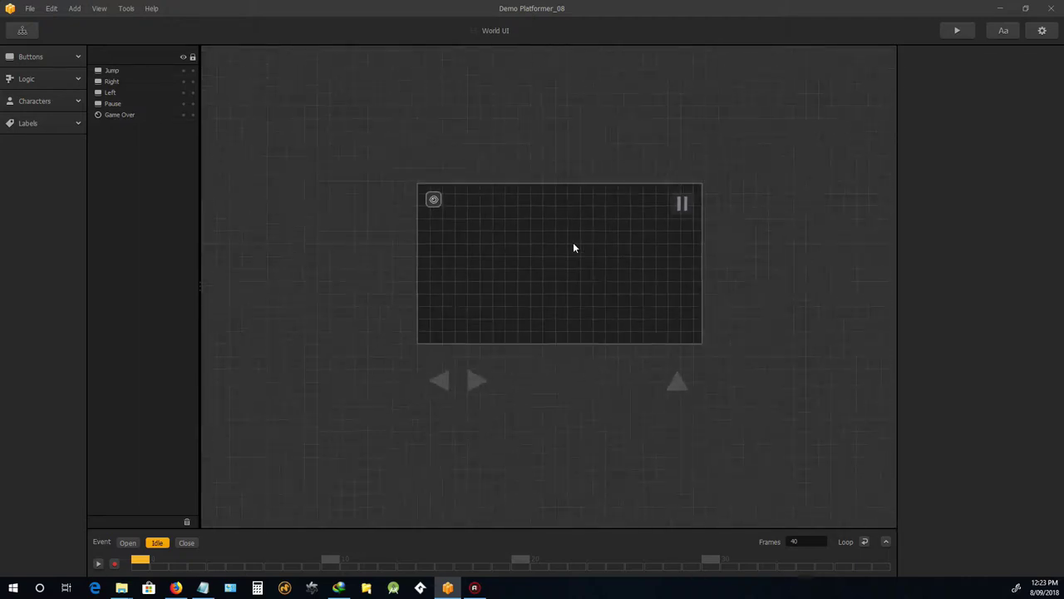
{"action": "scroll", "coordinate": [572, 242], "scroll_direction": "up", "scroll_amount": 3}
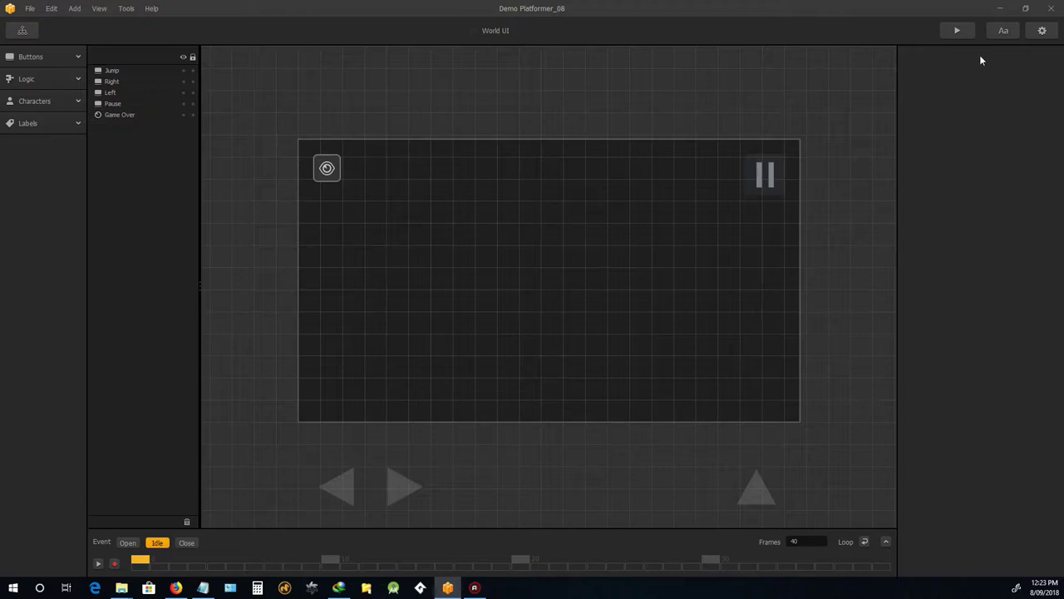
{"action": "left_click", "coordinate": [956, 31]}
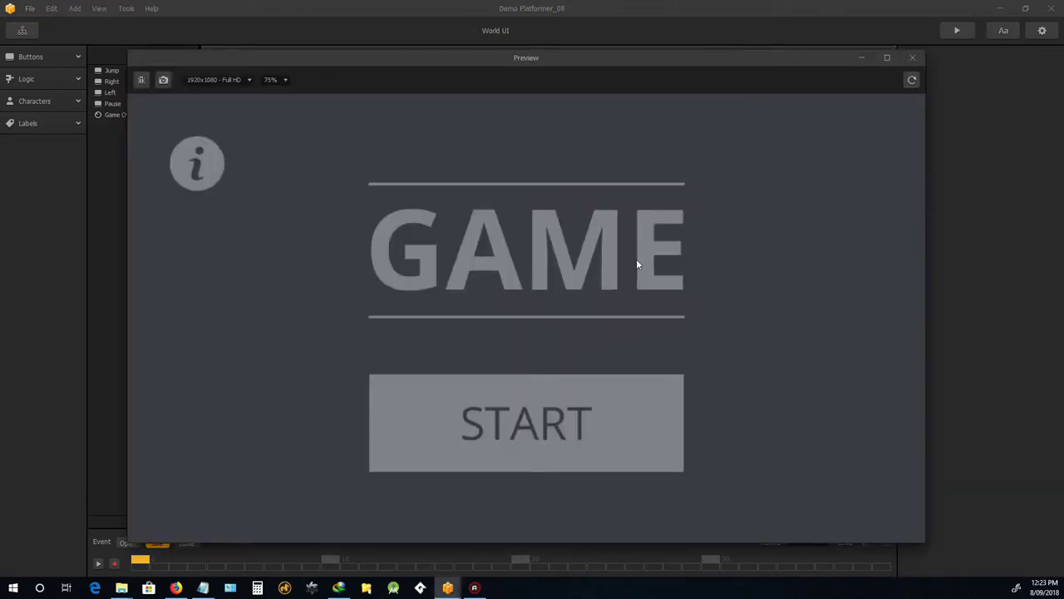
{"action": "left_click", "coordinate": [598, 416]}
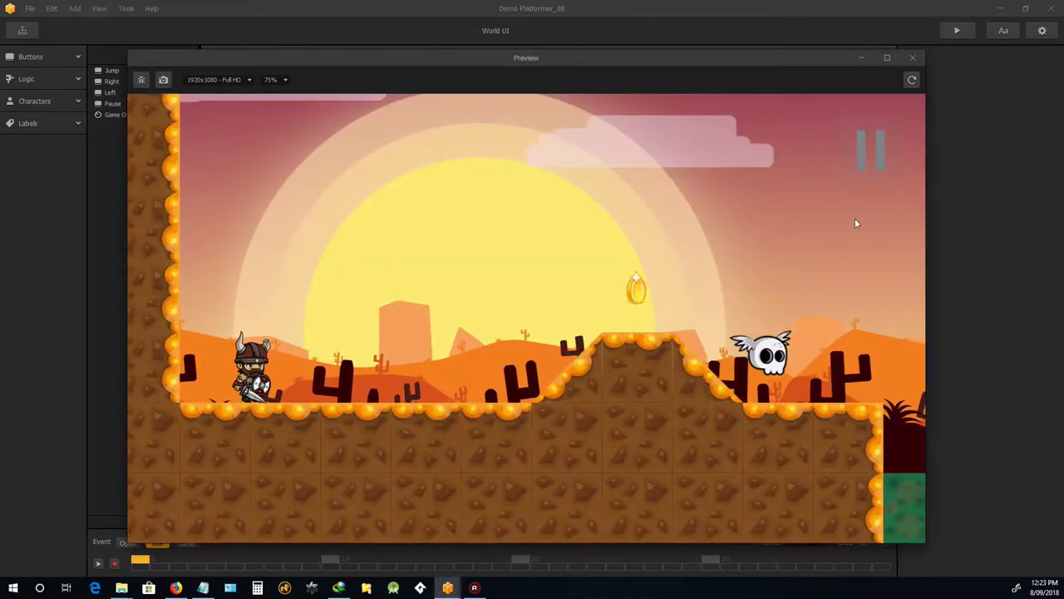
{"action": "left_click", "coordinate": [872, 150]}
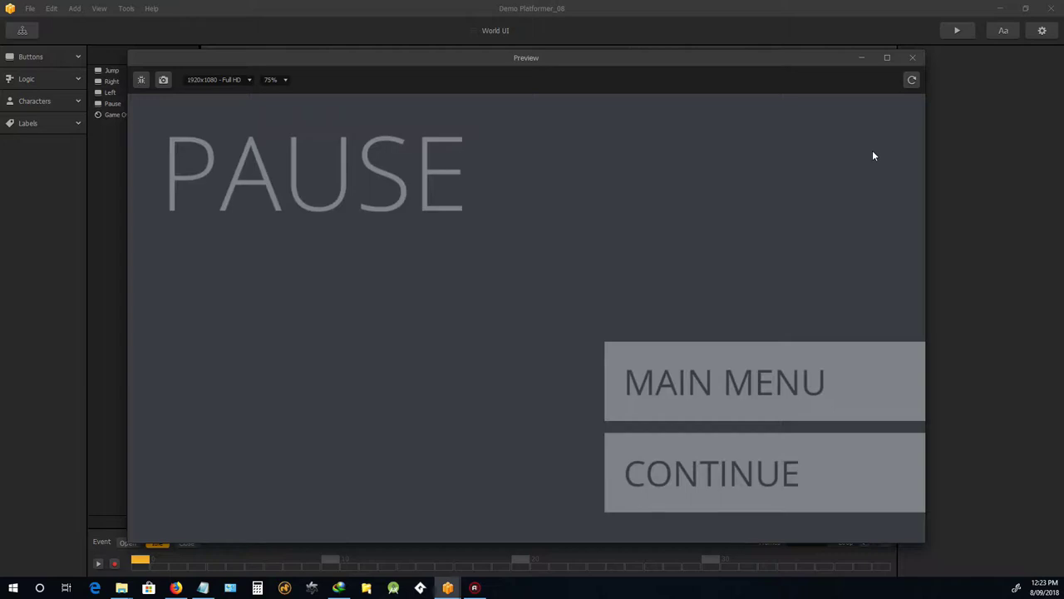
{"action": "left_click", "coordinate": [789, 471]}
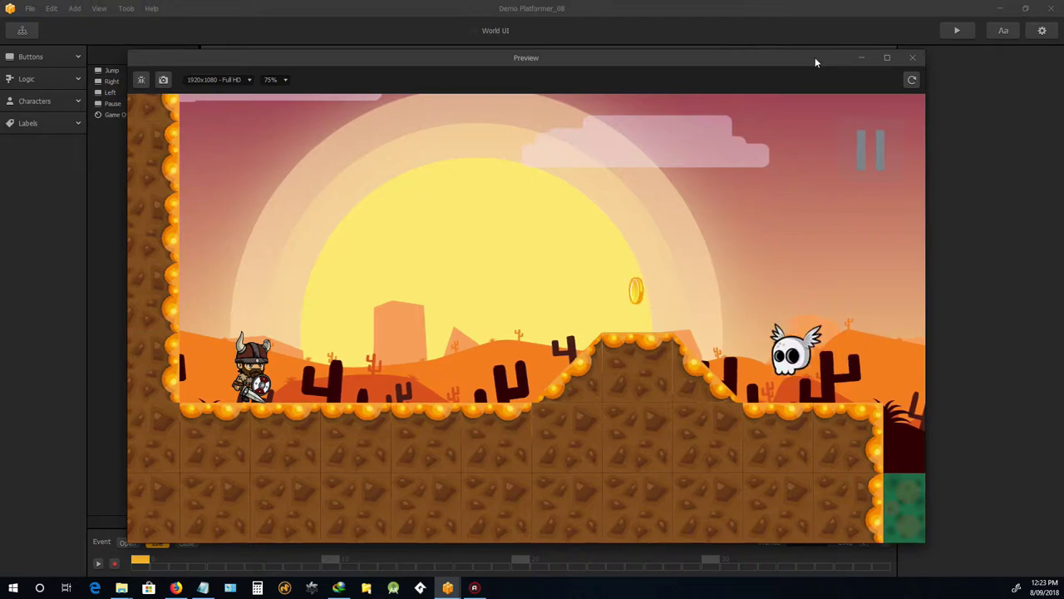
- Close the preview and place a Default Font label on the frame beside the pause icon
{"action": "left_click", "coordinate": [912, 57]}
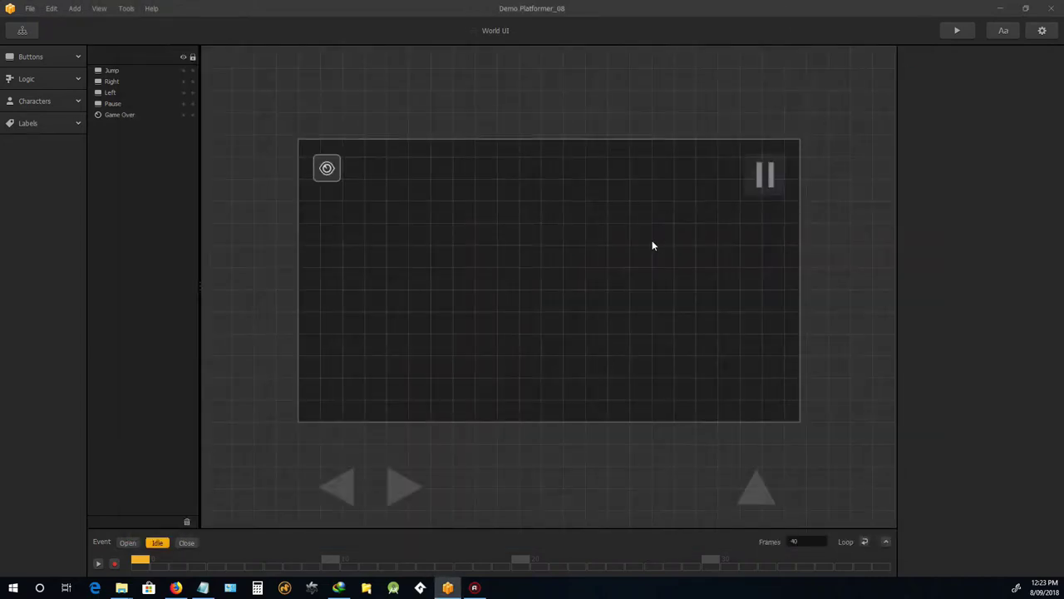
{"action": "scroll", "coordinate": [652, 246], "scroll_direction": "down", "scroll_amount": 3}
{"action": "scroll", "coordinate": [686, 257], "scroll_direction": "up", "scroll_amount": 1}
{"action": "scroll", "coordinate": [574, 259], "scroll_direction": "down", "scroll_amount": 1}
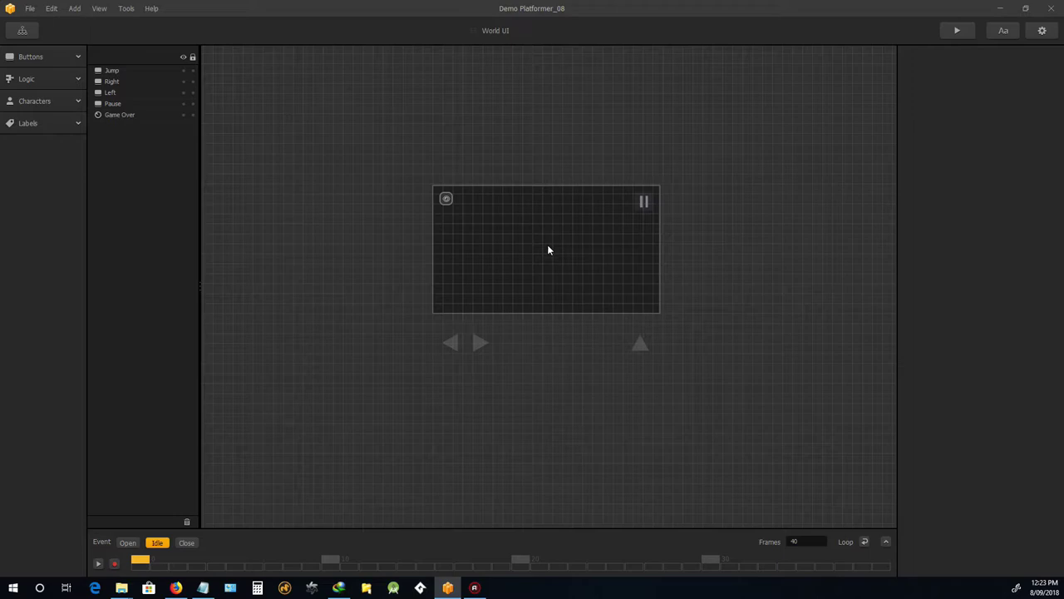
{"action": "scroll", "coordinate": [566, 220], "scroll_direction": "up", "scroll_amount": 3}
{"action": "scroll", "coordinate": [566, 220], "scroll_direction": "down", "scroll_amount": 2}
{"action": "scroll", "coordinate": [586, 218], "scroll_direction": "up", "scroll_amount": 1}
{"action": "scroll", "coordinate": [593, 219], "scroll_direction": "down", "scroll_amount": 1}
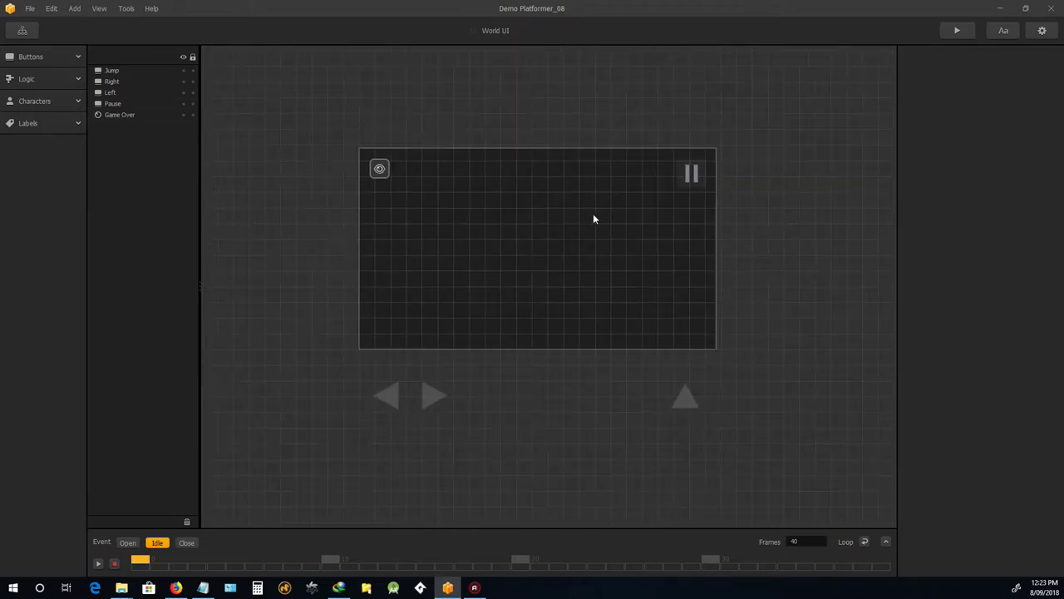
{"action": "left_click", "coordinate": [32, 125]}
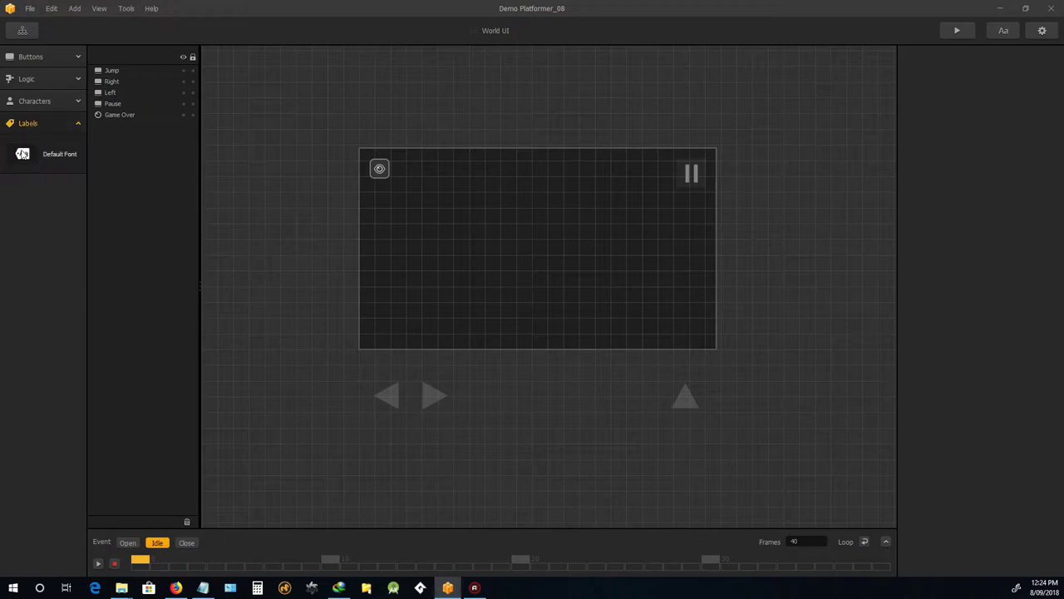
{"action": "left_click_drag", "start_coordinate": [28, 154], "coordinate": [361, 207]}
{"action": "left_click_drag", "start_coordinate": [620, 168], "coordinate": [620, 169]}
{"action": "scroll", "coordinate": [600, 133], "scroll_direction": "up", "scroll_amount": 3}
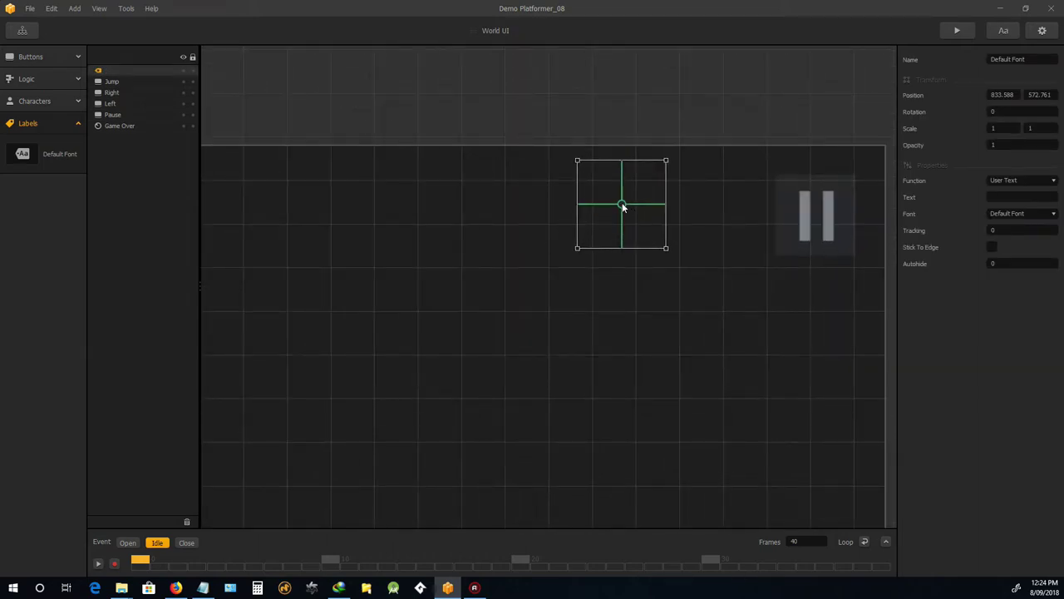
{"action": "left_click_drag", "start_coordinate": [623, 207], "coordinate": [618, 227]}
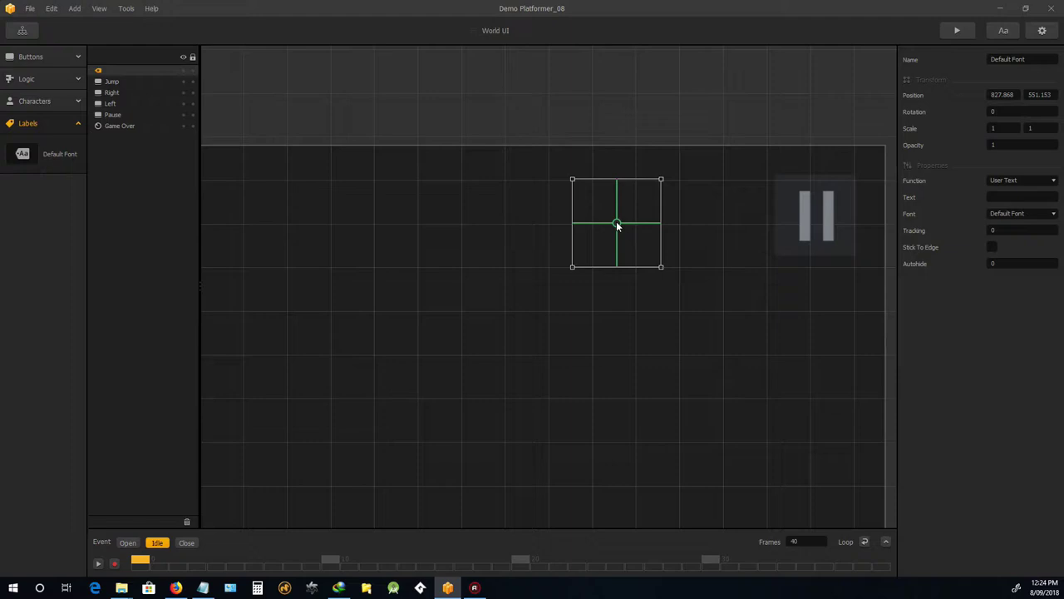
- Set the label's Function to Score, Score Type to Coins and Amount to Current
{"action": "left_click", "coordinate": [1038, 181]}
{"action": "left_click", "coordinate": [1004, 203]}
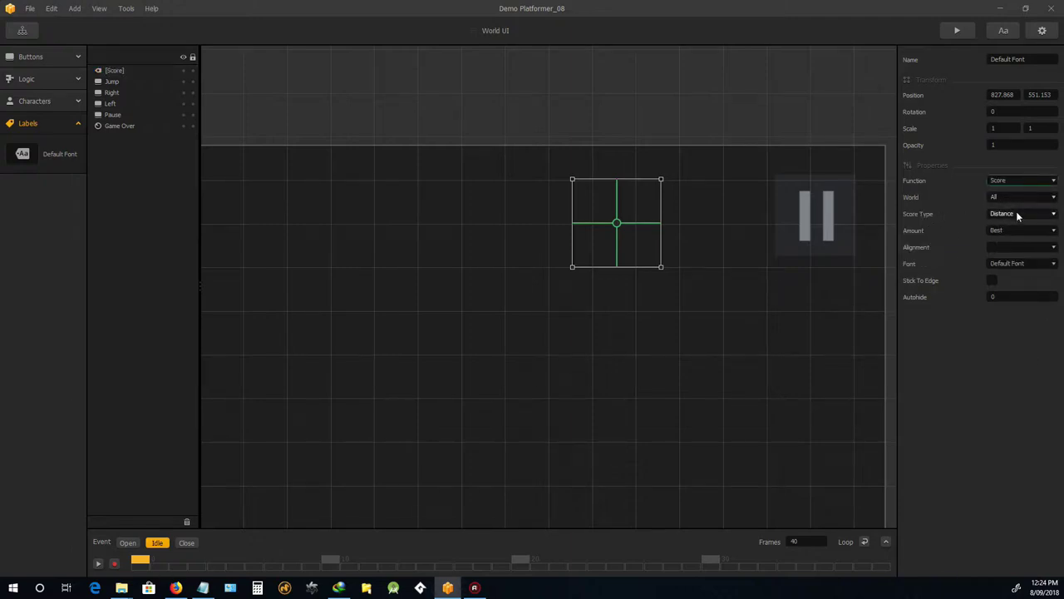
{"action": "left_click", "coordinate": [1016, 213]}
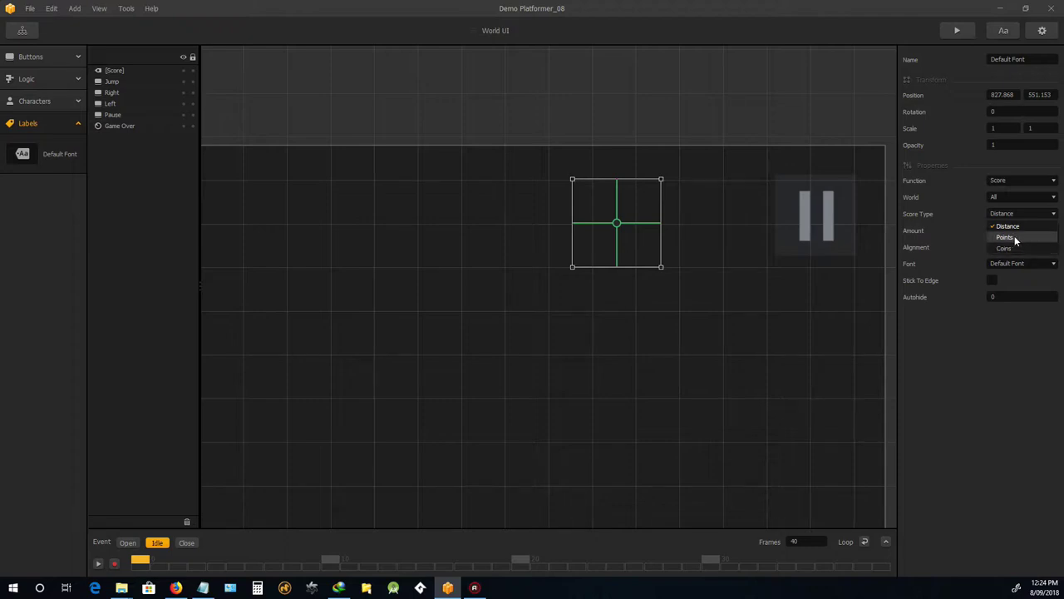
{"action": "left_click", "coordinate": [1016, 248]}
{"action": "left_click", "coordinate": [1017, 229]}
{"action": "left_click", "coordinate": [1016, 249]}
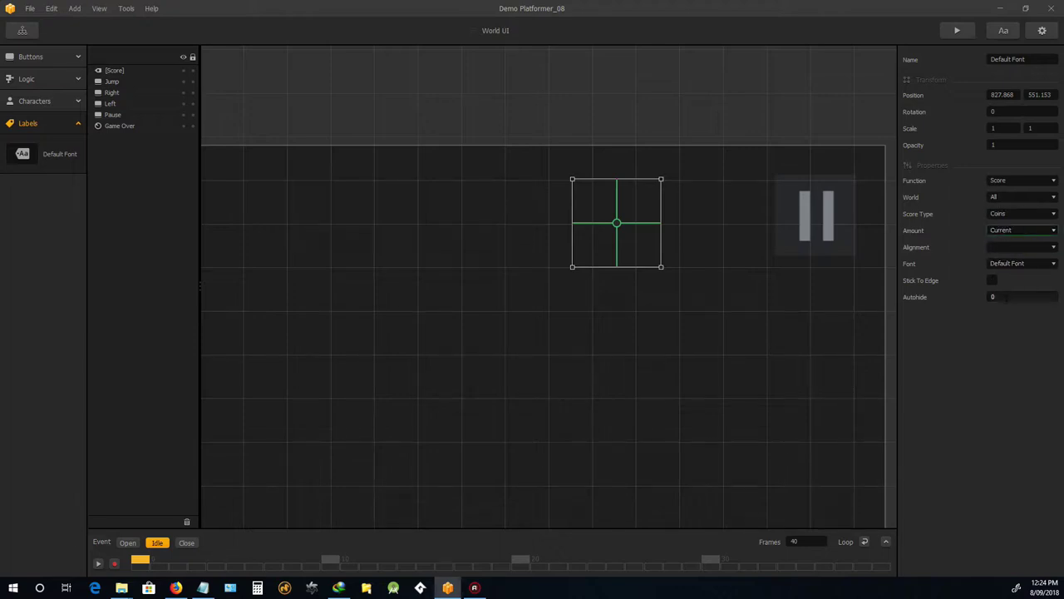
{"action": "left_click_drag", "start_coordinate": [616, 223], "coordinate": [622, 221]}
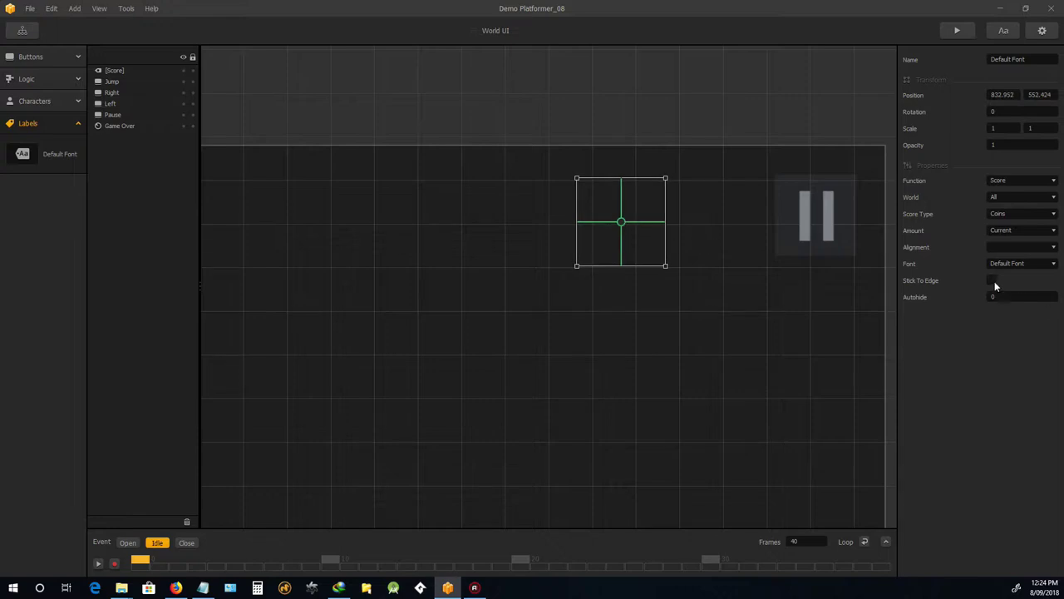
{"action": "scroll", "coordinate": [665, 287], "scroll_direction": "down", "scroll_amount": 4}
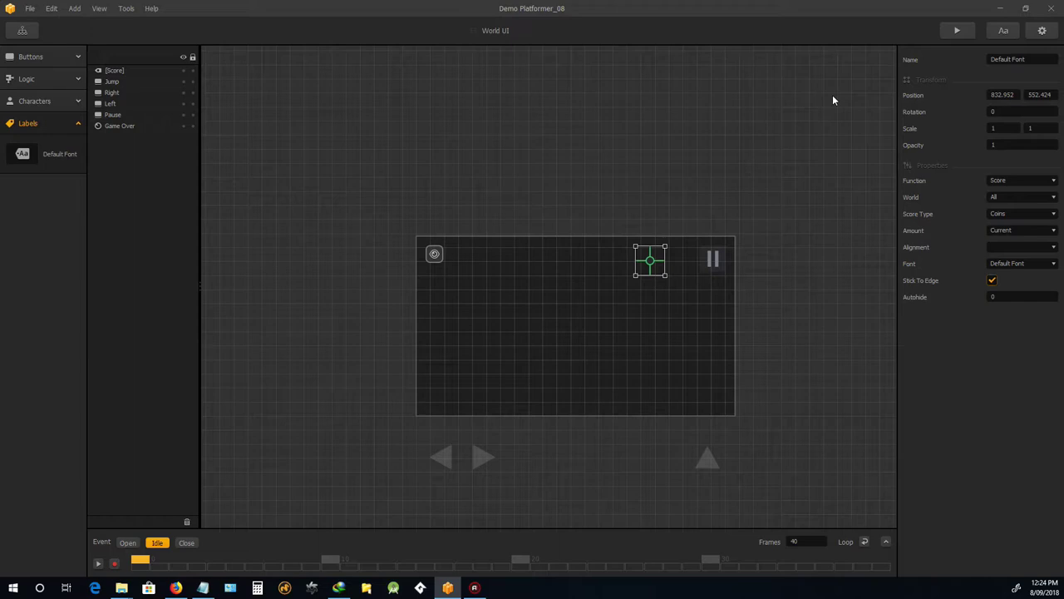
{"action": "left_click", "coordinate": [958, 31]}
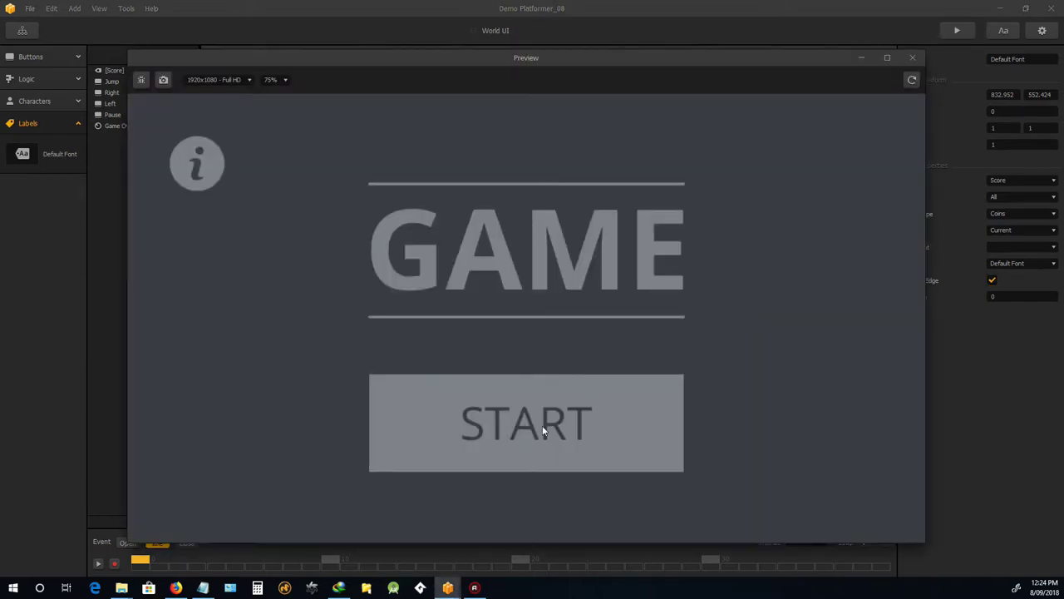
{"action": "left_click", "coordinate": [542, 425]}
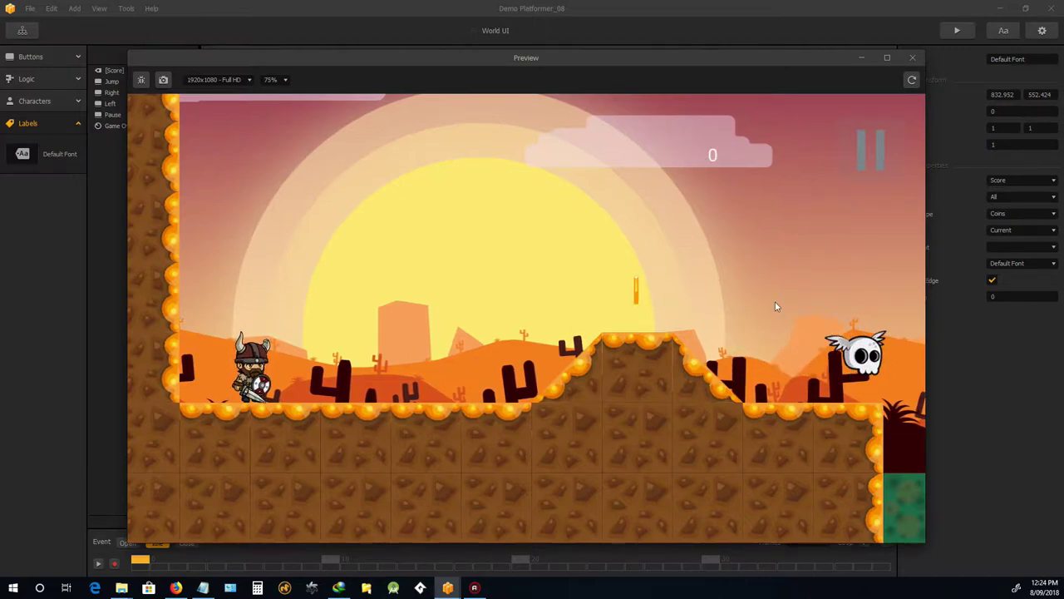
{"action": "key", "text": "Right"}
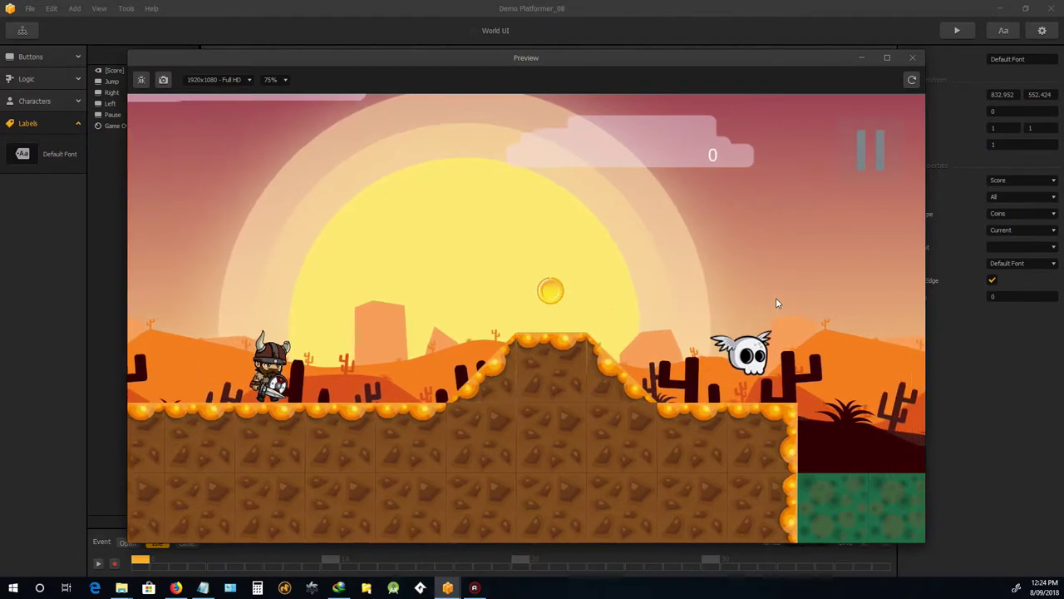
{"action": "key", "text": "Right"}
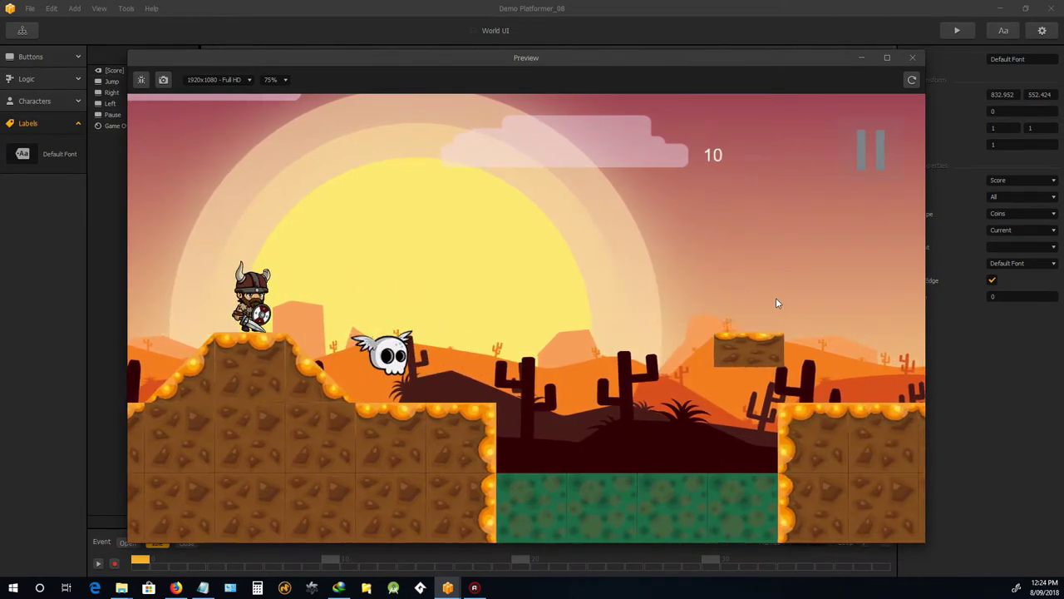
{"action": "key", "text": "Left"}
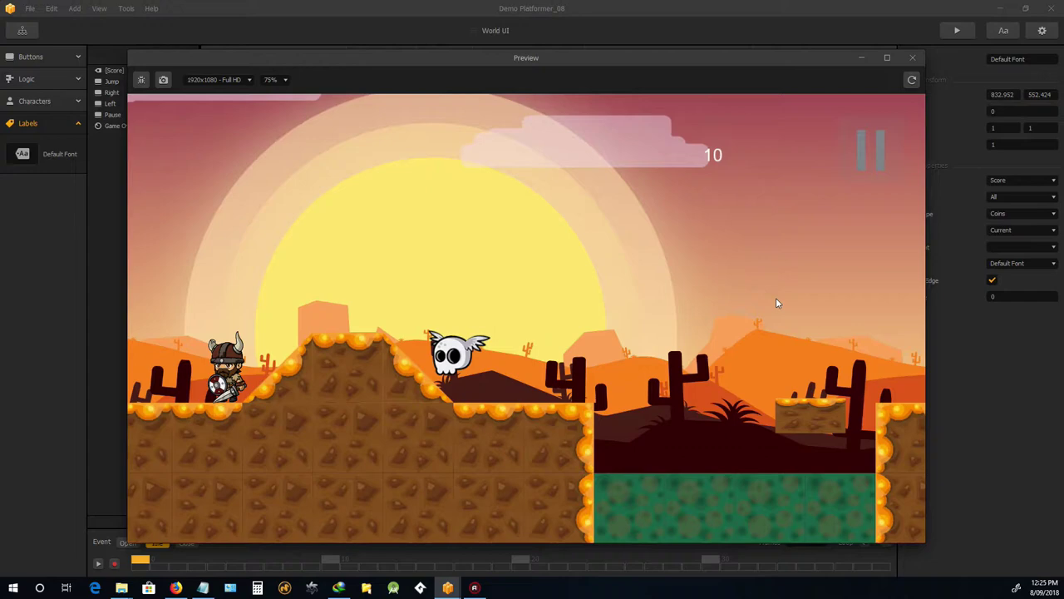
{"action": "key", "text": "Right"}
{"action": "key", "text": "Right"}
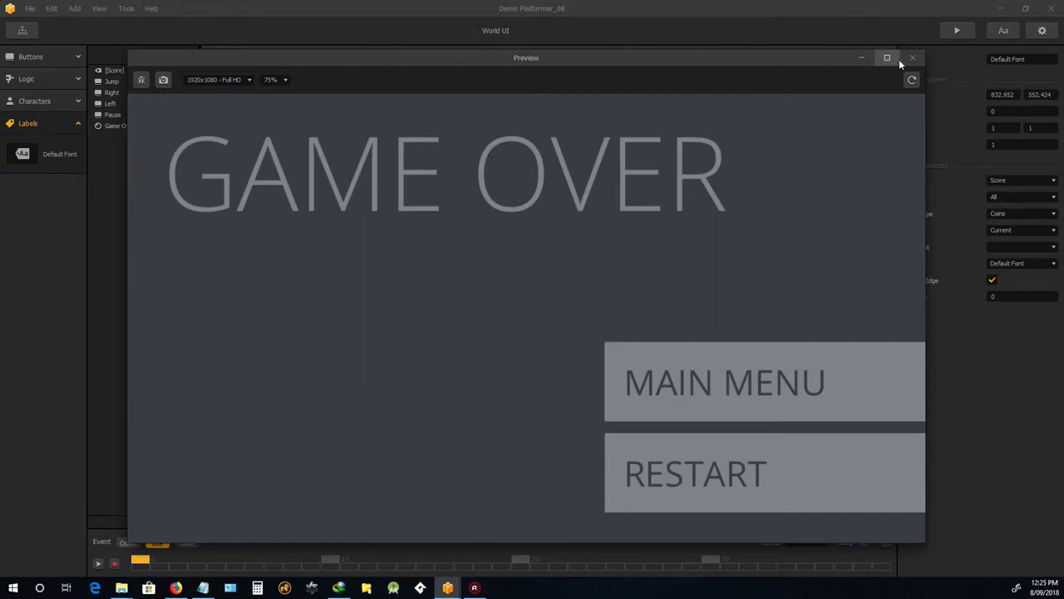
{"action": "left_click", "coordinate": [912, 60]}
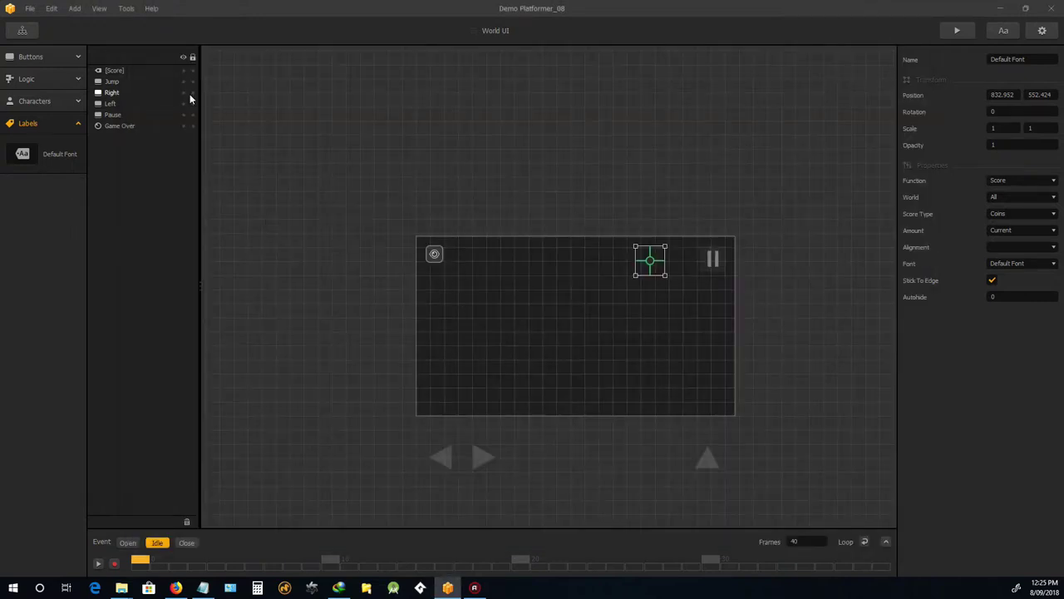
- Open World 1 from the Game Mind Map and select the coin action under Actions
{"action": "left_click", "coordinate": [22, 31]}
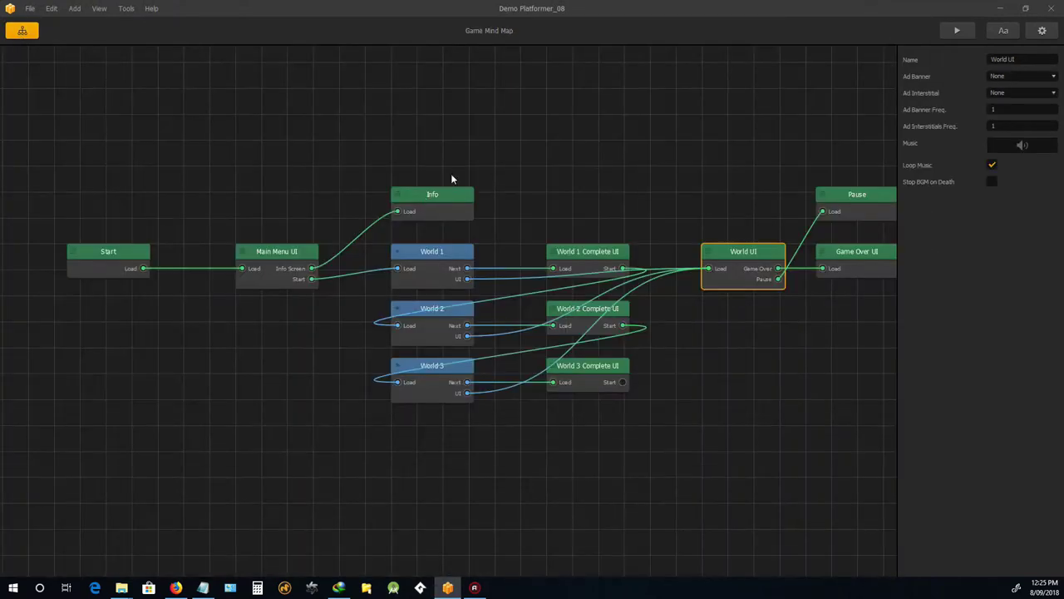
{"action": "double_click", "coordinate": [436, 256]}
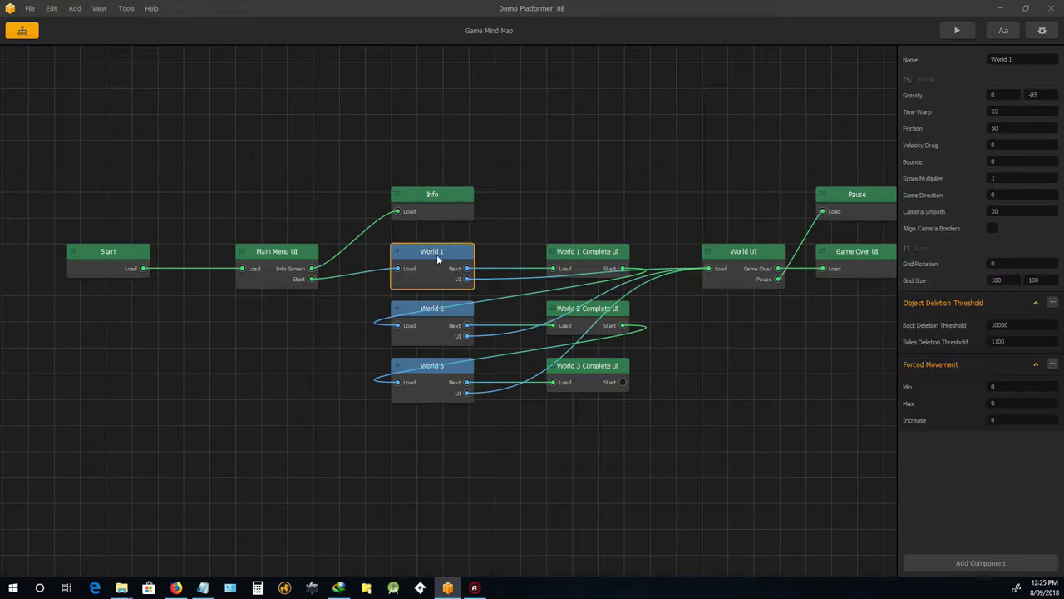
{"action": "left_click", "coordinate": [25, 117]}
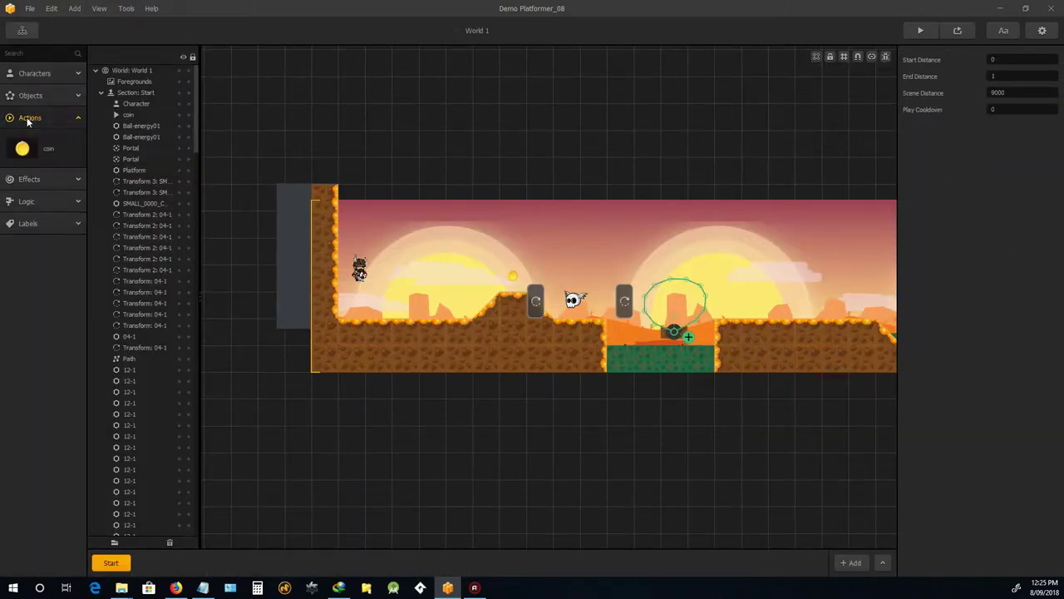
{"action": "left_click", "coordinate": [21, 148]}
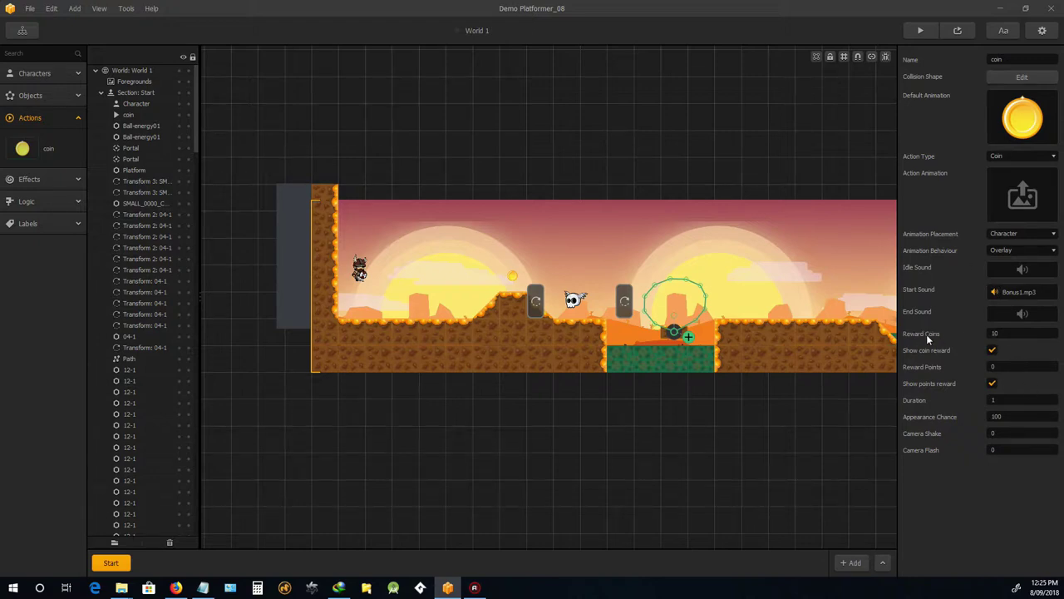
- Check the coin's Reward Coins value of 10 and its Appearance Chance of 100
{"action": "left_click", "coordinate": [995, 332]}
{"action": "key", "text": "BackSpace"}
{"action": "left_click", "coordinate": [1022, 366]}
{"action": "scroll", "coordinate": [665, 307], "scroll_direction": "up", "scroll_amount": 2}
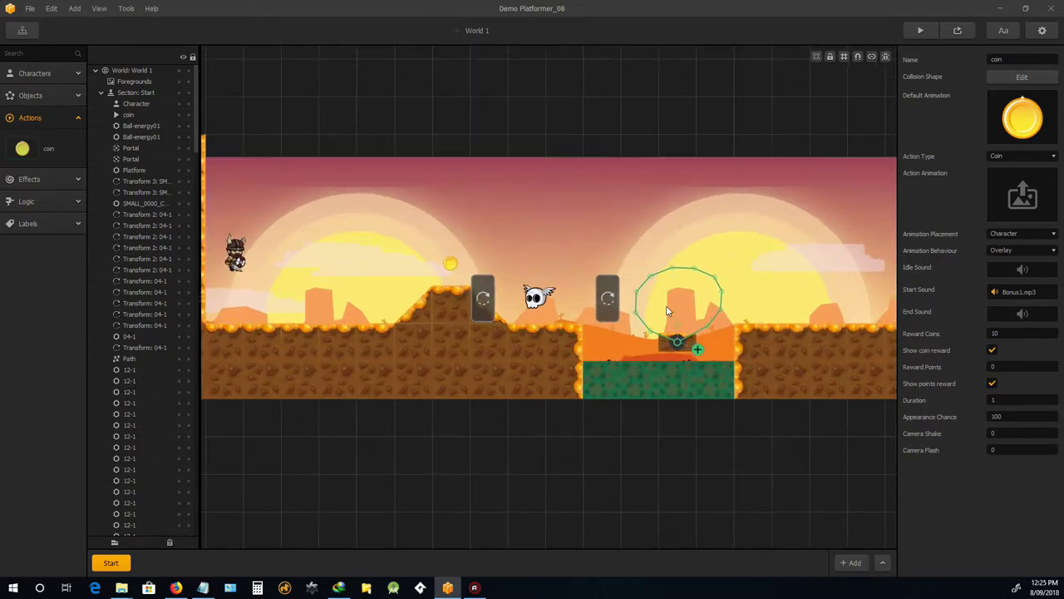
{"action": "scroll", "coordinate": [661, 307], "scroll_direction": "down", "scroll_amount": 3}
{"action": "scroll", "coordinate": [490, 287], "scroll_direction": "up", "scroll_amount": 3}
{"action": "scroll", "coordinate": [482, 291], "scroll_direction": "down", "scroll_amount": 3}
{"action": "scroll", "coordinate": [689, 295], "scroll_direction": "up", "scroll_amount": 4}
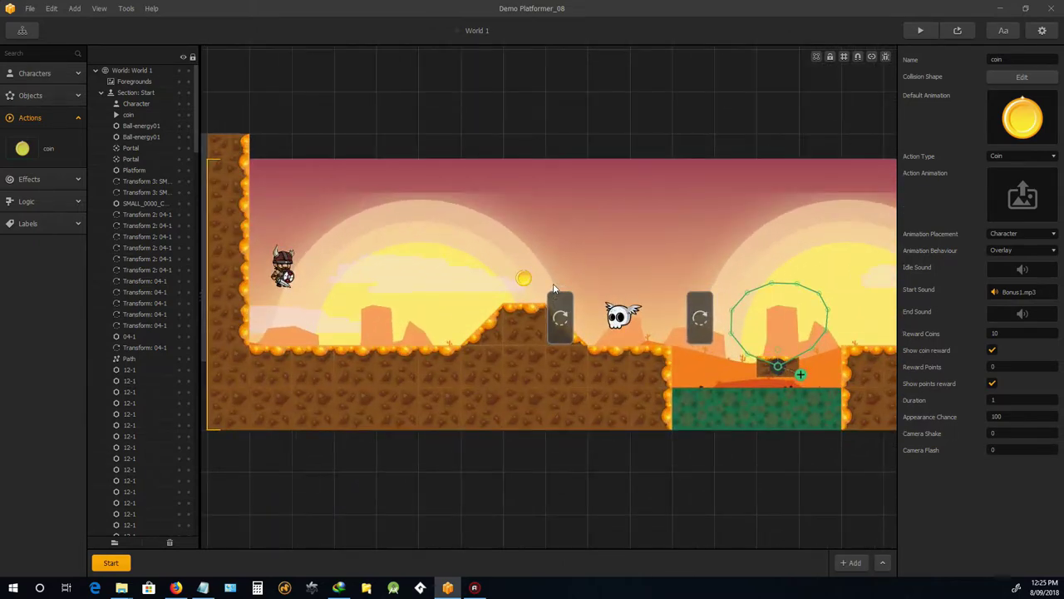
{"action": "scroll", "coordinate": [832, 334], "scroll_direction": "down", "scroll_amount": 2}
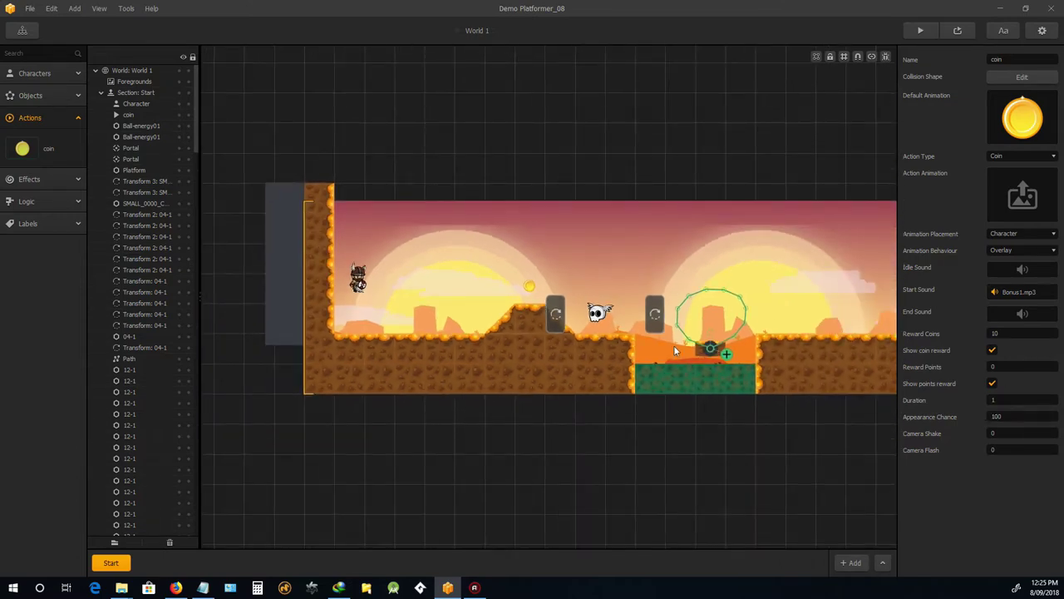
{"action": "scroll", "coordinate": [546, 307], "scroll_direction": "up", "scroll_amount": 1}
{"action": "scroll", "coordinate": [545, 308], "scroll_direction": "up", "scroll_amount": 2}
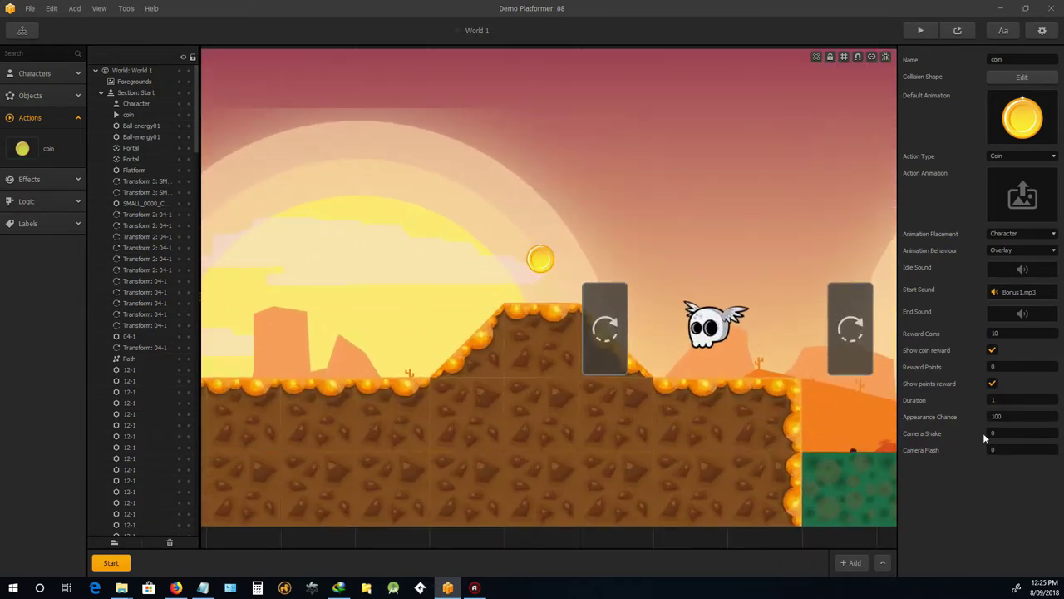
{"action": "double_click", "coordinate": [1012, 417]}
{"action": "scroll", "coordinate": [573, 271], "scroll_direction": "down", "scroll_amount": 4}
{"action": "scroll", "coordinate": [531, 269], "scroll_direction": "up", "scroll_amount": 3}
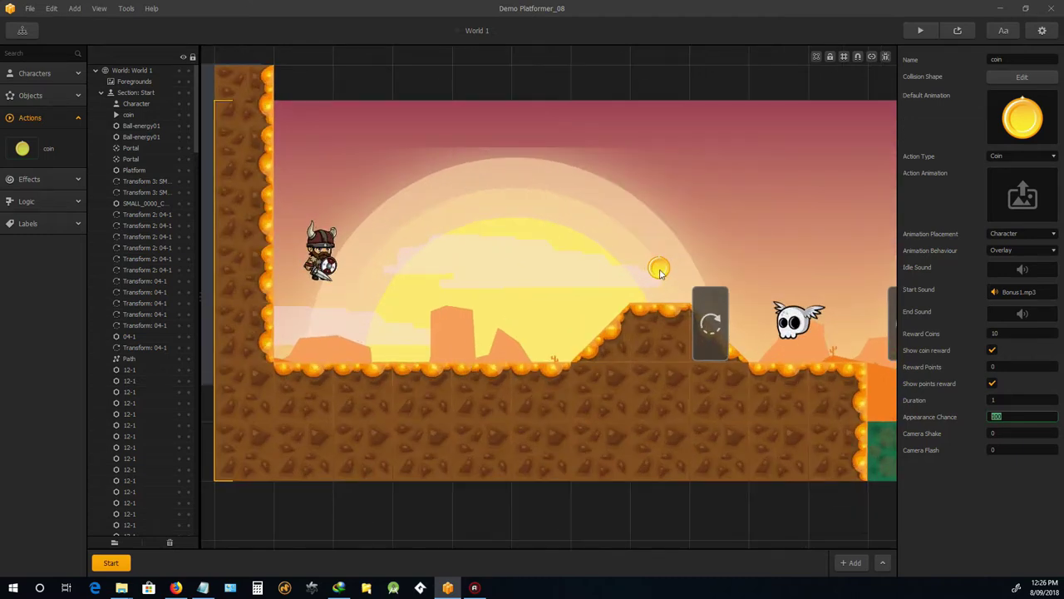
- Duplicate the coin twice and place both copies lower, side by side near the ground
{"action": "left_click", "coordinate": [659, 268]}
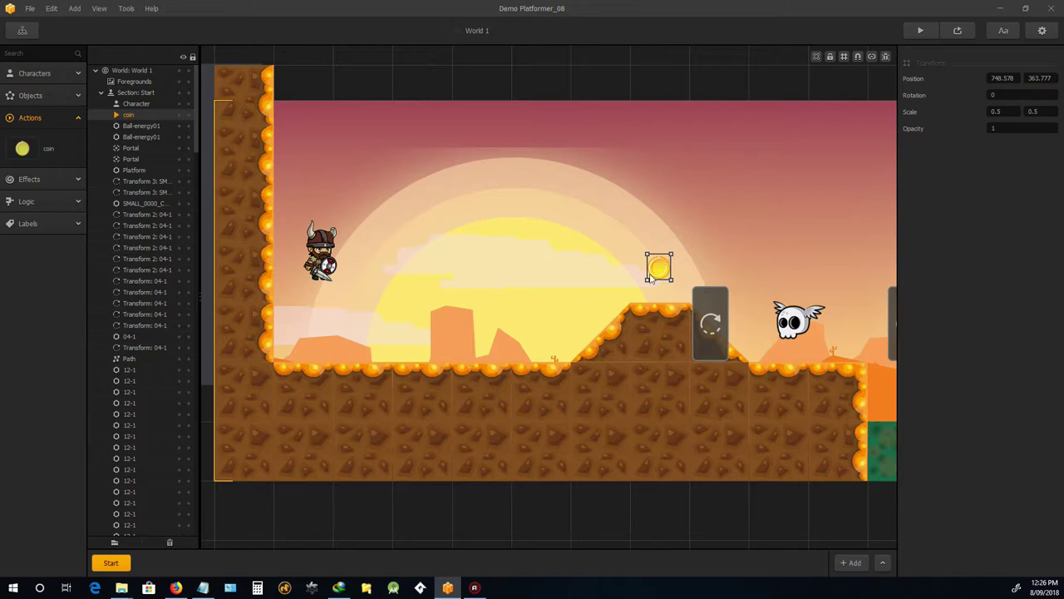
{"action": "key", "text": "ctrl+d"}
{"action": "key", "text": "ctrl+d"}
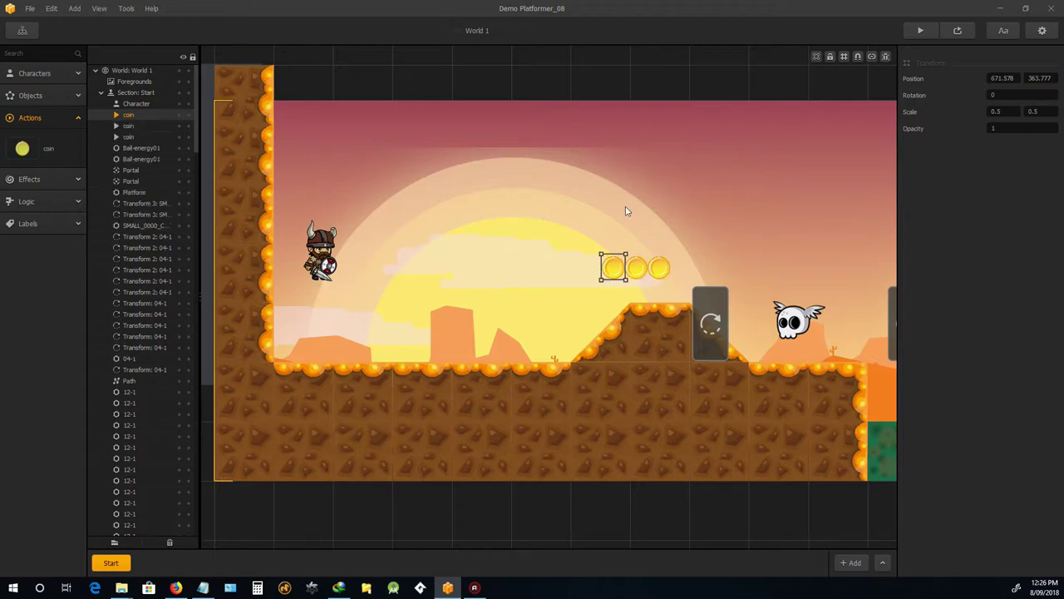
{"action": "left_click", "coordinate": [642, 236]}
{"action": "left_click_drag", "start_coordinate": [614, 271], "coordinate": [484, 315]}
{"action": "left_click_drag", "start_coordinate": [635, 270], "coordinate": [523, 314]}
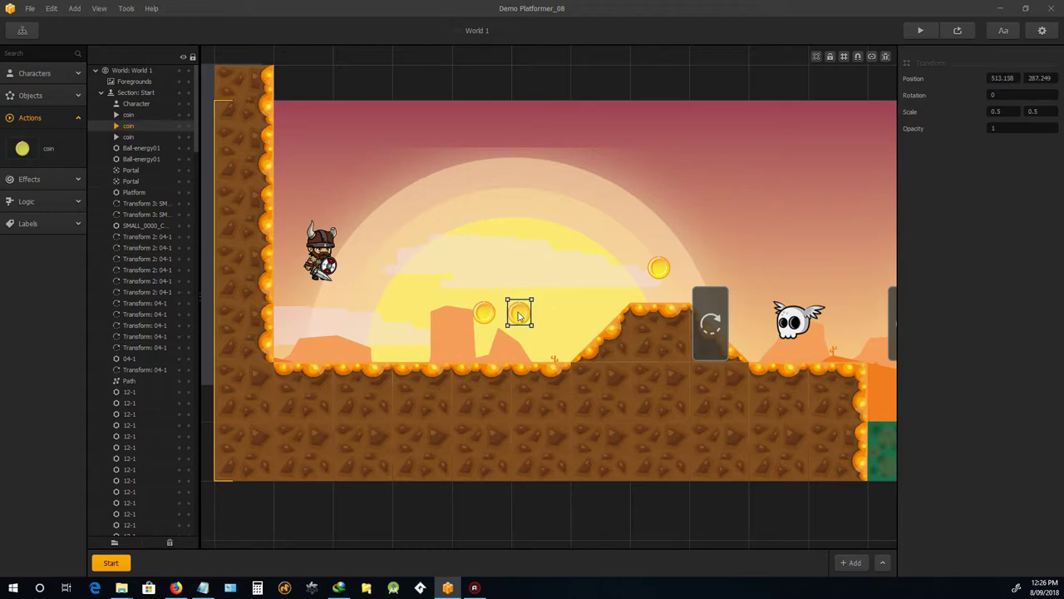
- Test-play the level, running the viking right to collect coins for a score of 30
{"action": "left_click", "coordinate": [958, 32]}
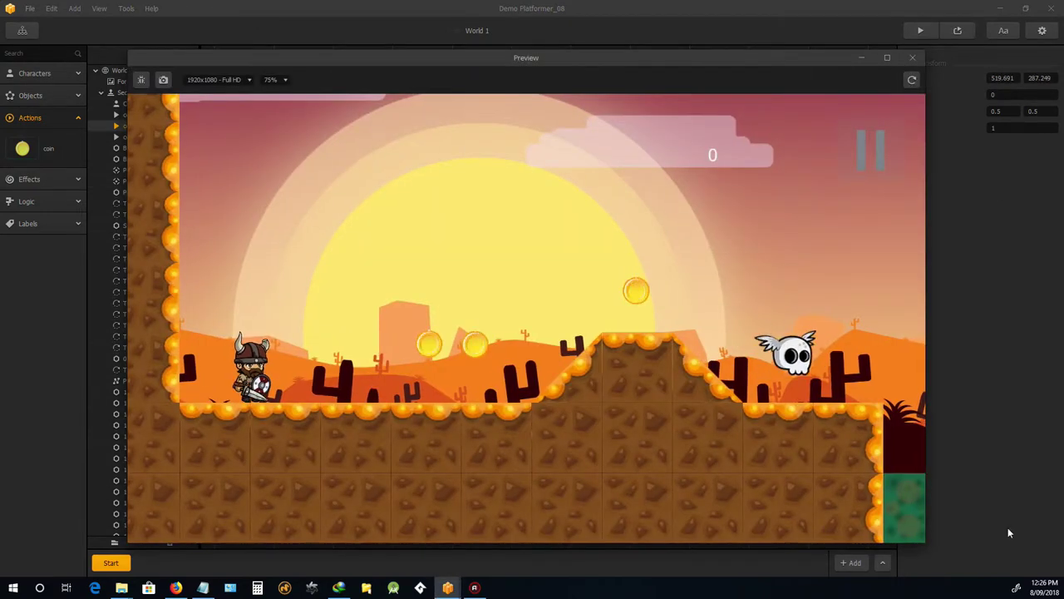
{"action": "key", "text": "Right"}
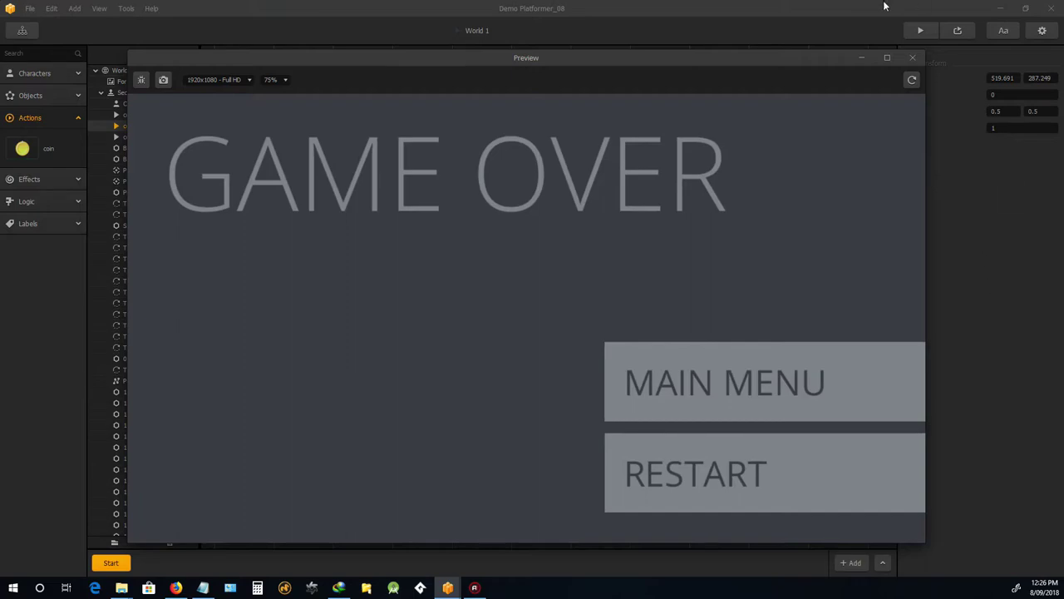
{"action": "left_click", "coordinate": [913, 59]}
- Delete the two extra coin copies, leaving only the original coin
{"action": "scroll", "coordinate": [523, 312], "scroll_direction": "down", "scroll_amount": 2}
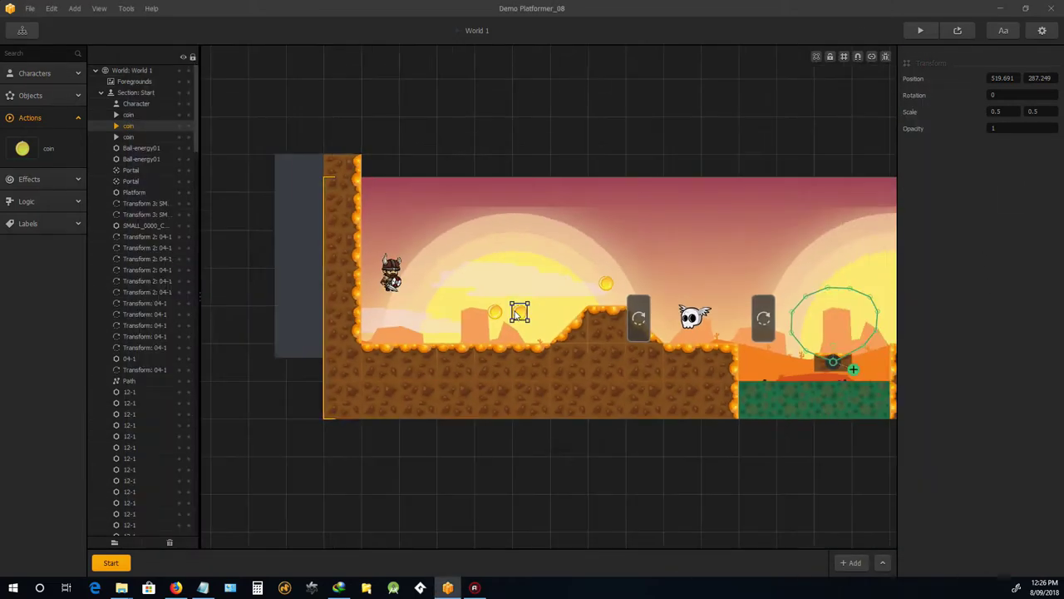
{"action": "scroll", "coordinate": [521, 314], "scroll_direction": "up", "scroll_amount": 2}
{"action": "key", "text": "Delete"}
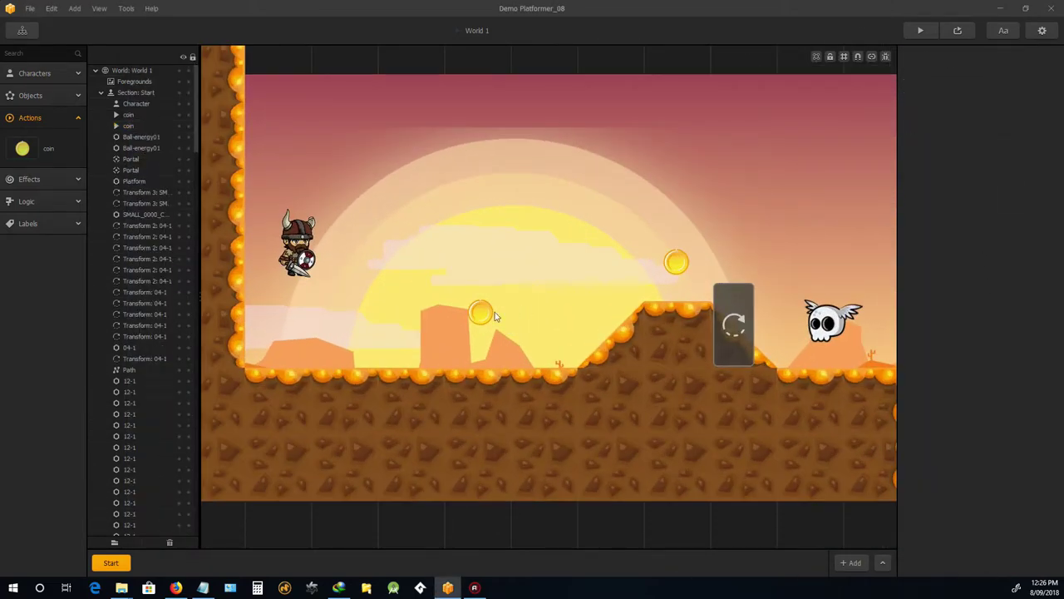
{"action": "scroll", "coordinate": [490, 312], "scroll_direction": "down", "scroll_amount": 4}
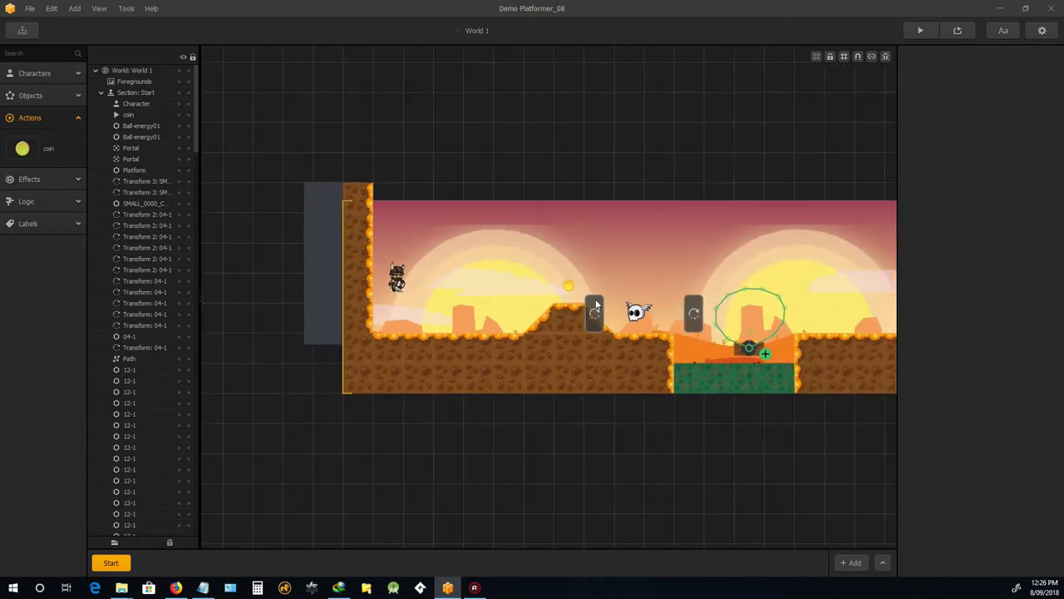
{"action": "scroll", "coordinate": [556, 257], "scroll_direction": "up", "scroll_amount": 3}
{"action": "scroll", "coordinate": [556, 260], "scroll_direction": "down", "scroll_amount": 3}
{"action": "scroll", "coordinate": [556, 260], "scroll_direction": "up", "scroll_amount": 1}
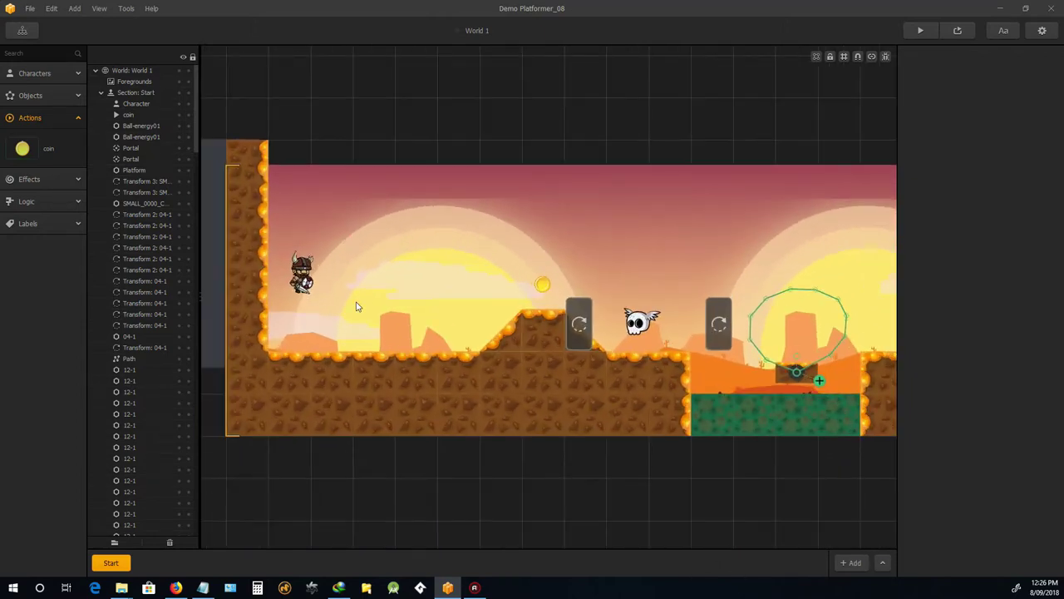
- Open the World UI screen for editing from the Game Mind Map
{"action": "left_click", "coordinate": [23, 32]}
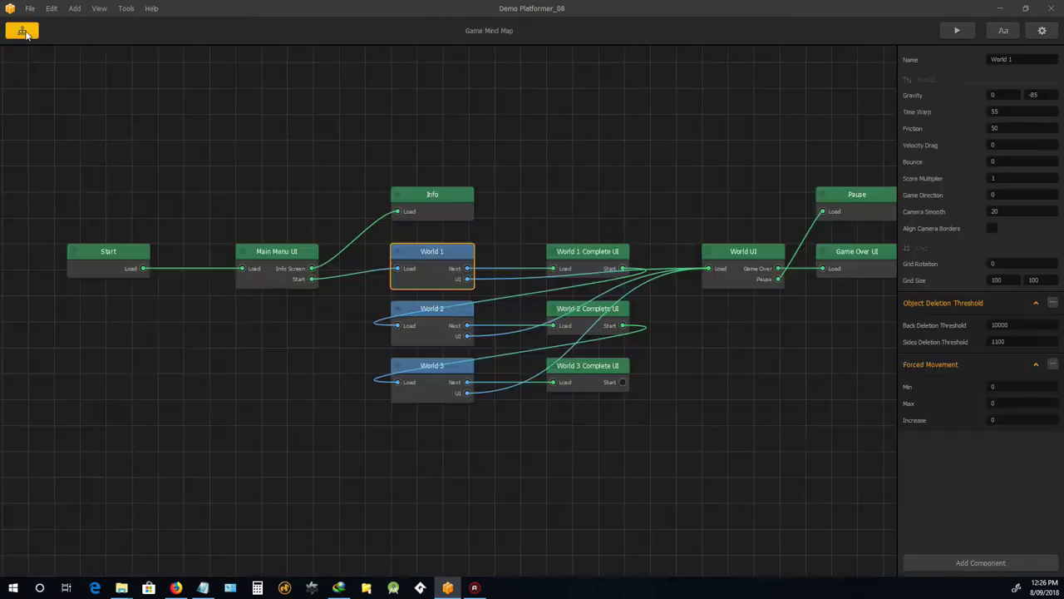
{"action": "scroll", "coordinate": [577, 275], "scroll_direction": "down", "scroll_amount": 3}
{"action": "scroll", "coordinate": [577, 275], "scroll_direction": "up", "scroll_amount": 3}
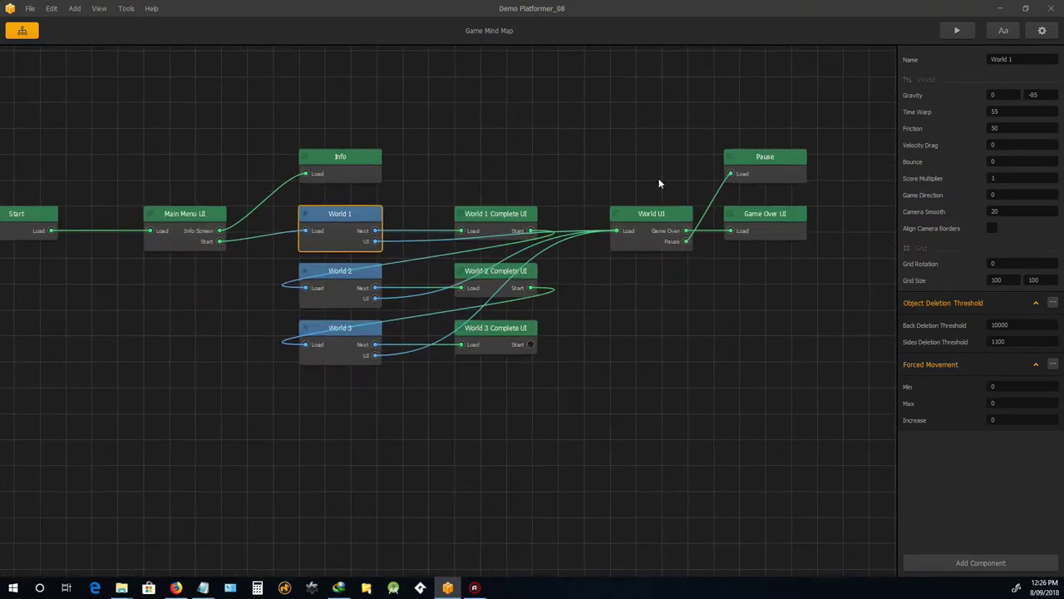
{"action": "scroll", "coordinate": [664, 198], "scroll_direction": "up", "scroll_amount": 2}
{"action": "double_click", "coordinate": [628, 225]}
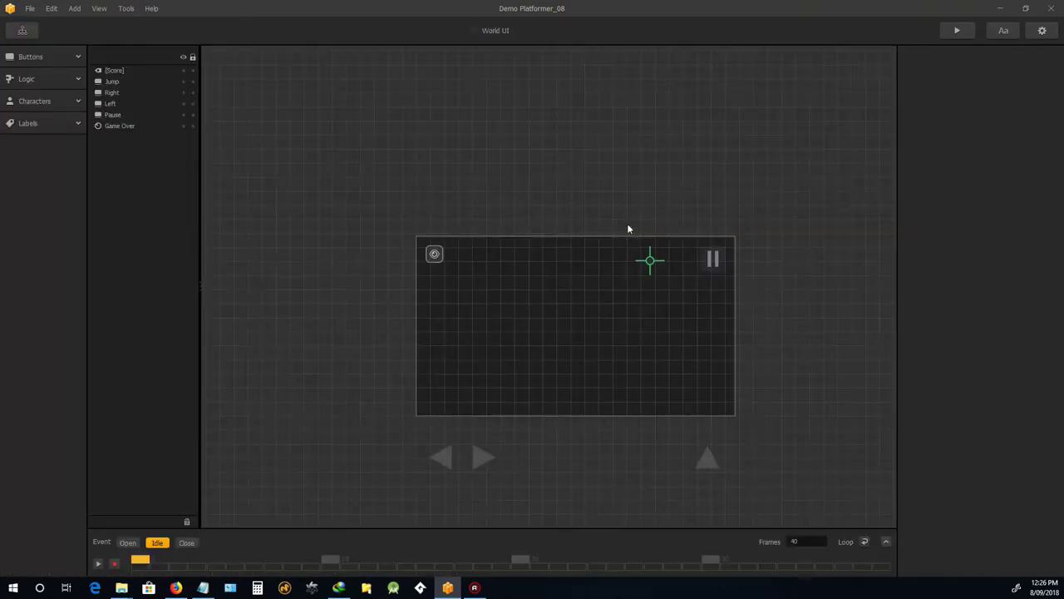
{"action": "scroll", "coordinate": [574, 270], "scroll_direction": "up", "scroll_amount": 2}
{"action": "scroll", "coordinate": [524, 244], "scroll_direction": "up", "scroll_amount": 1}
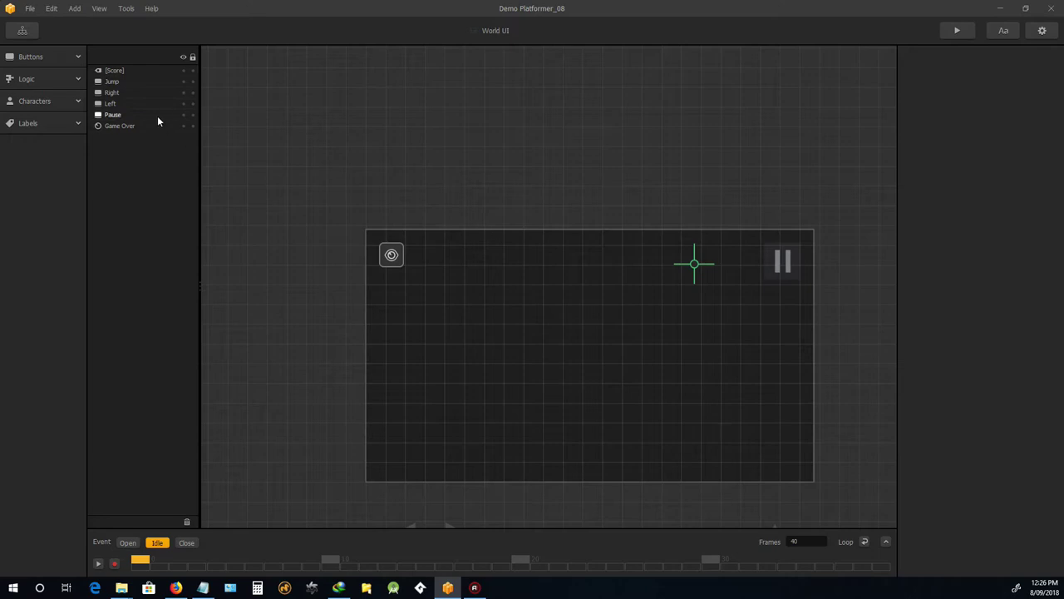
- Add a Default Font text label and position it just left of the score counter
{"action": "left_click", "coordinate": [31, 124]}
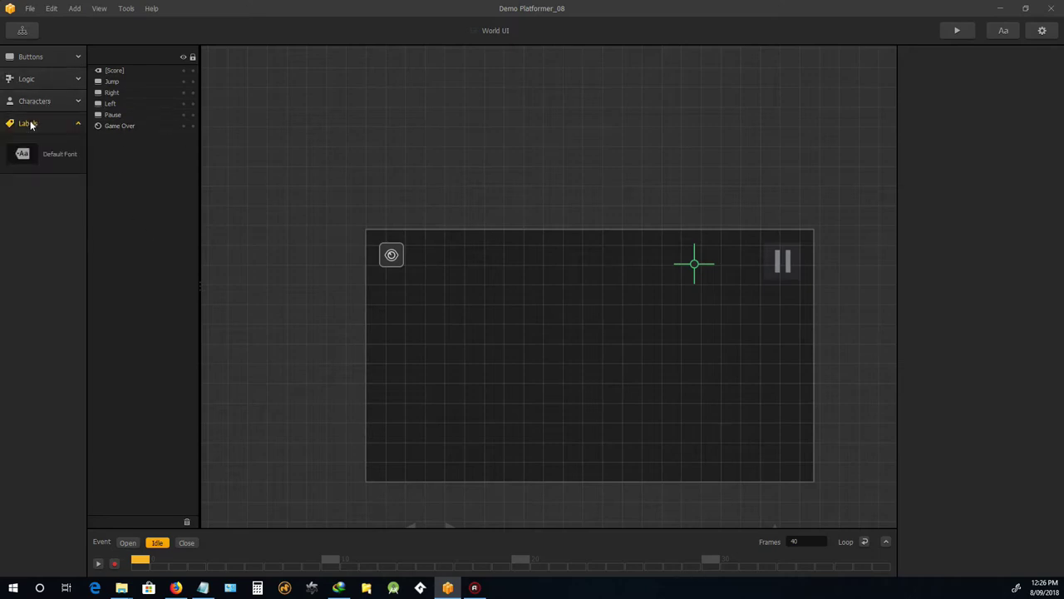
{"action": "left_click_drag", "start_coordinate": [23, 154], "coordinate": [119, 188]}
{"action": "left_click_drag", "start_coordinate": [580, 310], "coordinate": [657, 256]}
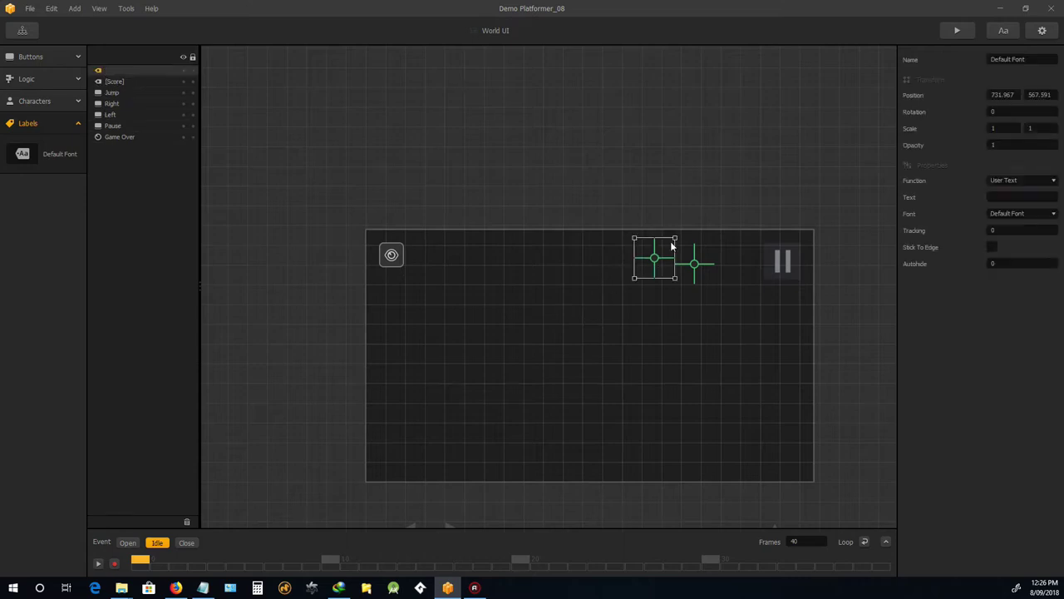
{"action": "scroll", "coordinate": [692, 241], "scroll_direction": "up", "scroll_amount": 5}
{"action": "scroll", "coordinate": [649, 314], "scroll_direction": "down", "scroll_amount": 3}
{"action": "scroll", "coordinate": [580, 207], "scroll_direction": "up", "scroll_amount": 3}
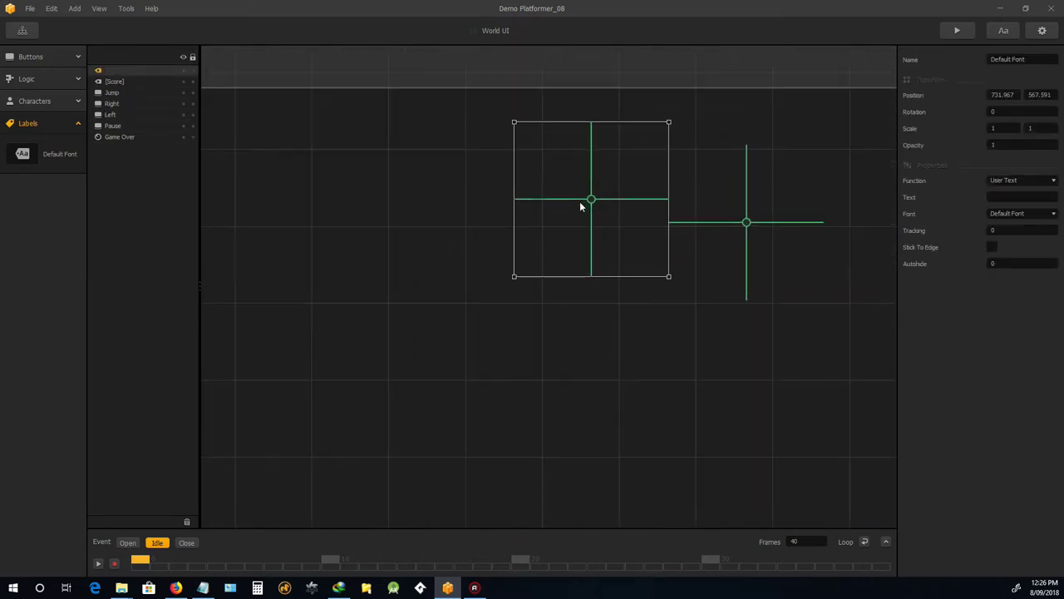
{"action": "left_click_drag", "start_coordinate": [591, 199], "coordinate": [579, 237]}
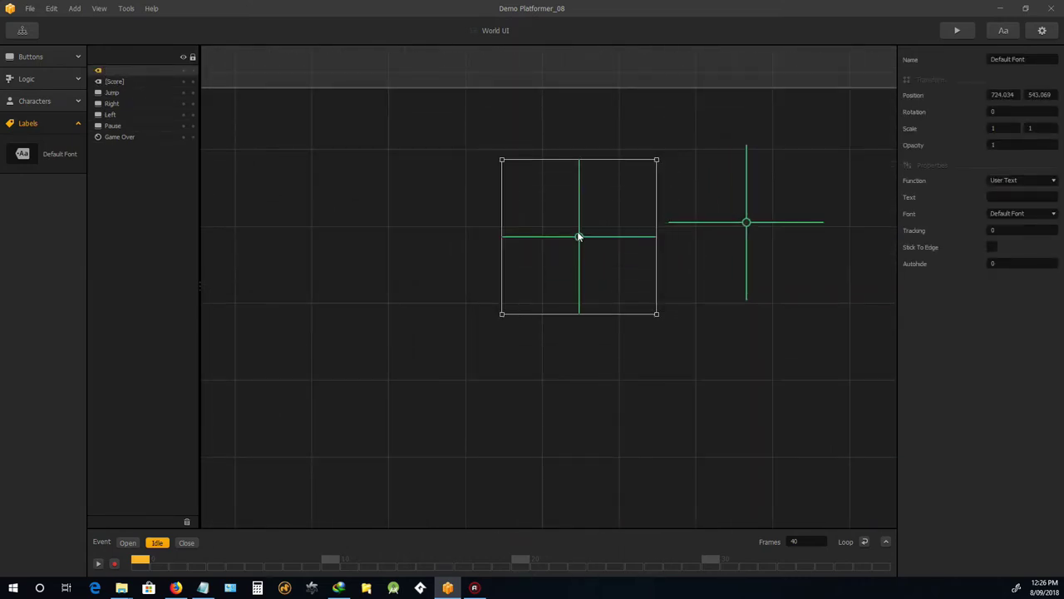
{"action": "scroll", "coordinate": [555, 234], "scroll_direction": "down", "scroll_amount": 3}
{"action": "scroll", "coordinate": [515, 197], "scroll_direction": "up", "scroll_amount": 4}
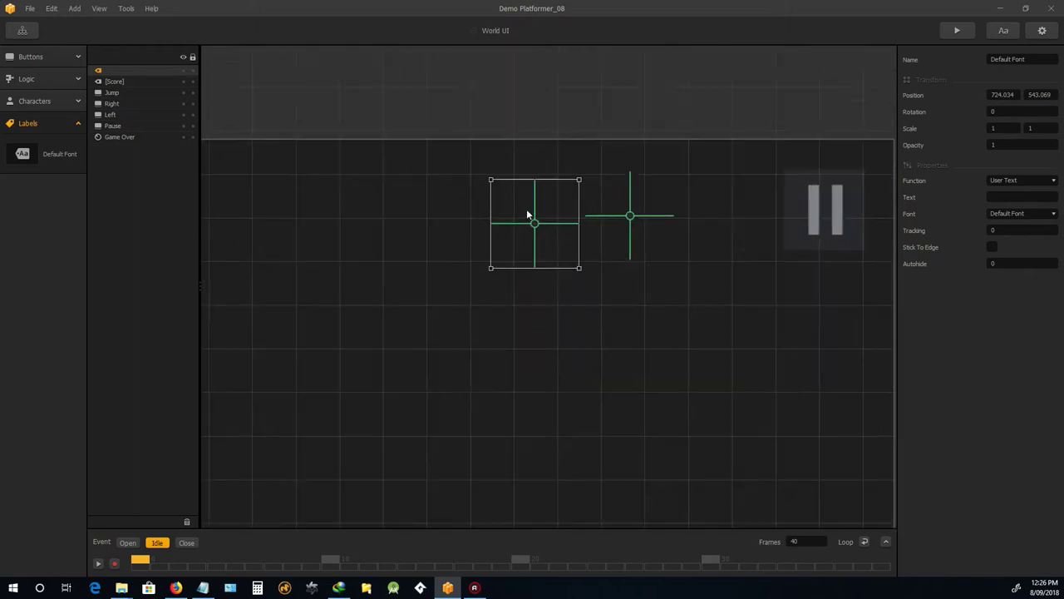
{"action": "left_click_drag", "start_coordinate": [542, 230], "coordinate": [486, 238]}
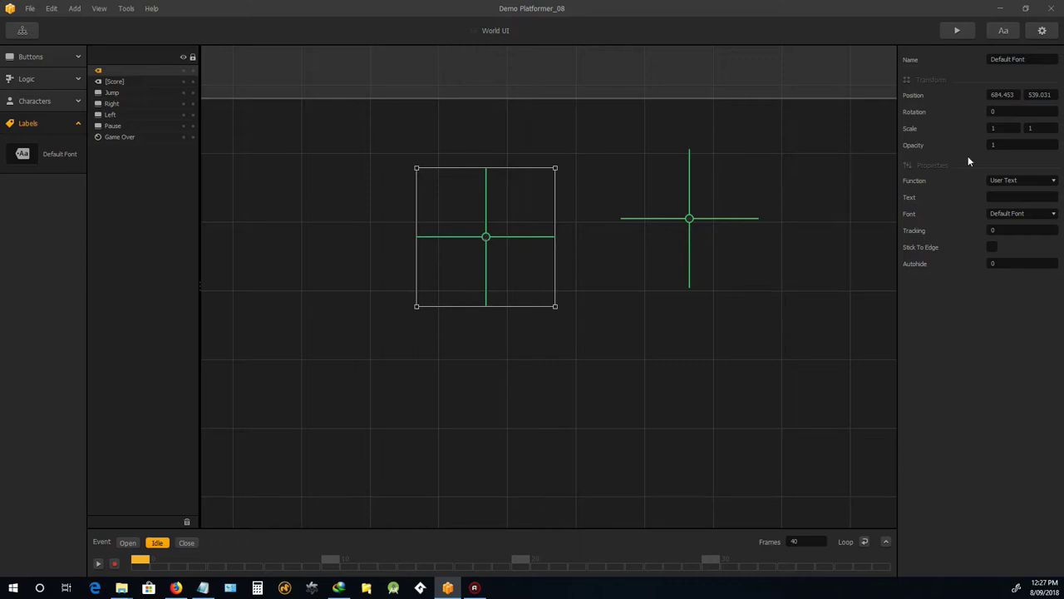
- Set the new label's text to 'SCORE:' and move it up beside the counter
{"action": "left_click", "coordinate": [1016, 193]}
{"action": "key", "text": "Return"}
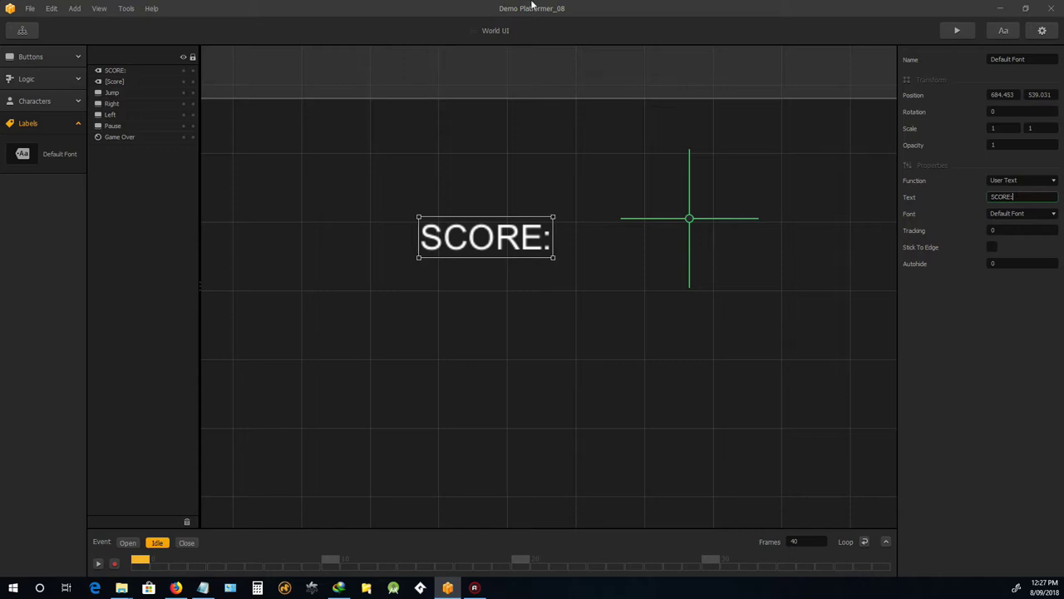
{"action": "left_click_drag", "start_coordinate": [470, 243], "coordinate": [532, 208]}
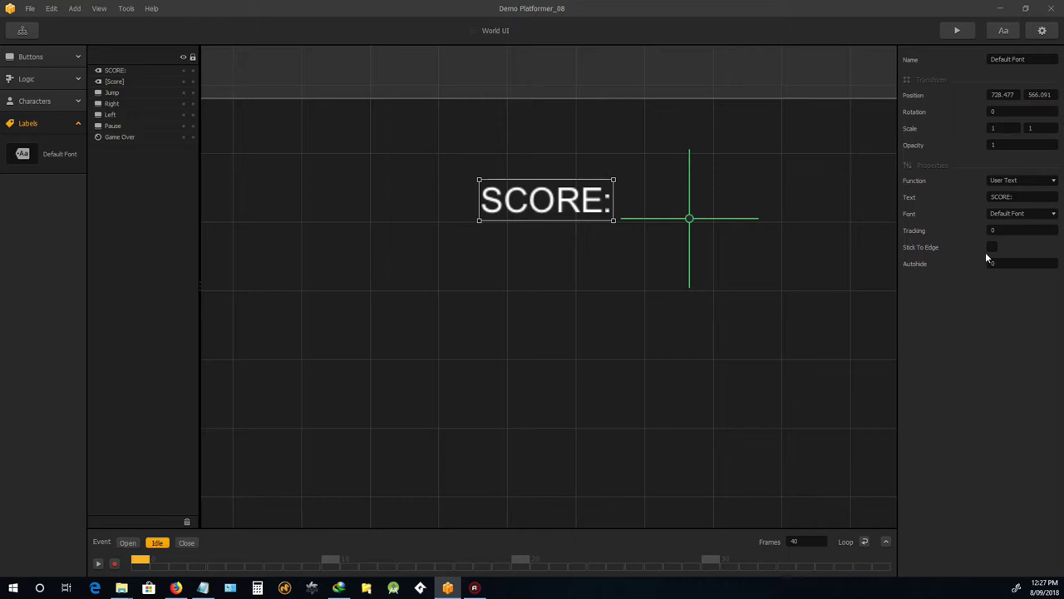
- Preview the SCORE: label, then shift it closer to the counter and raise it slightly
{"action": "left_click", "coordinate": [956, 31]}
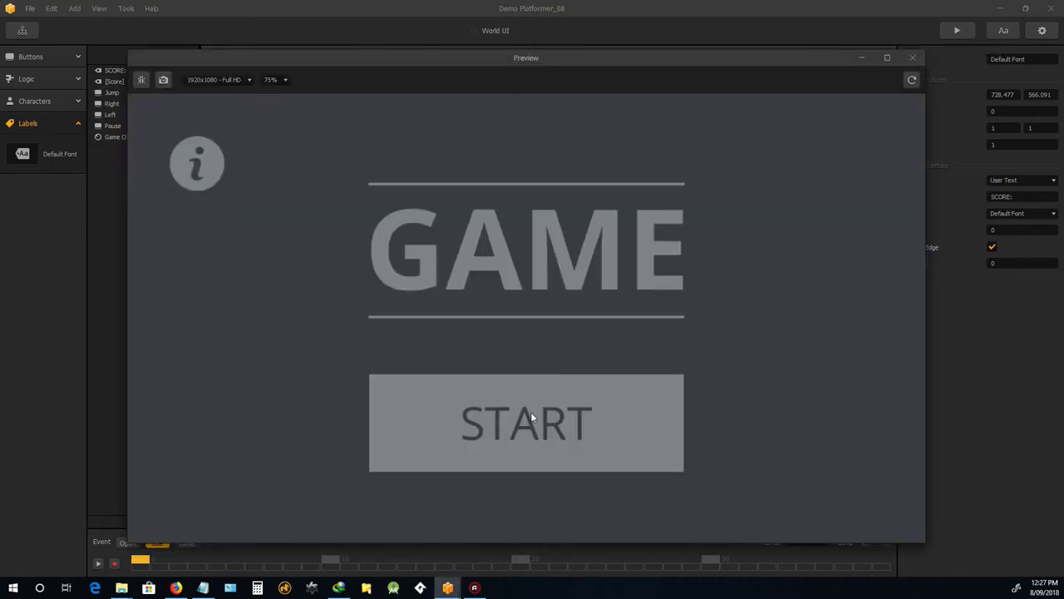
{"action": "left_click", "coordinate": [531, 417]}
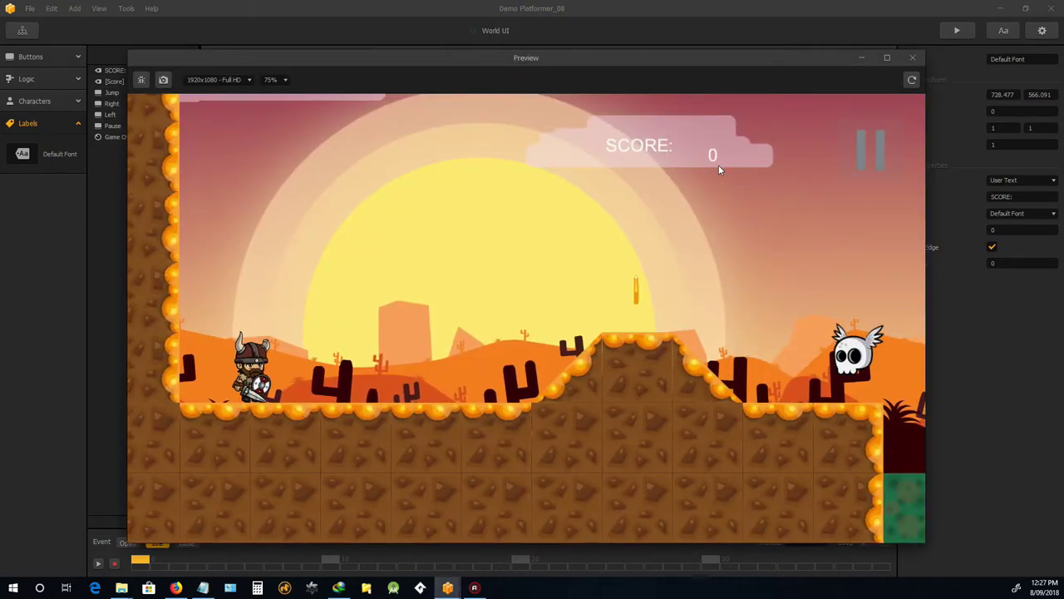
{"action": "left_click", "coordinate": [912, 58]}
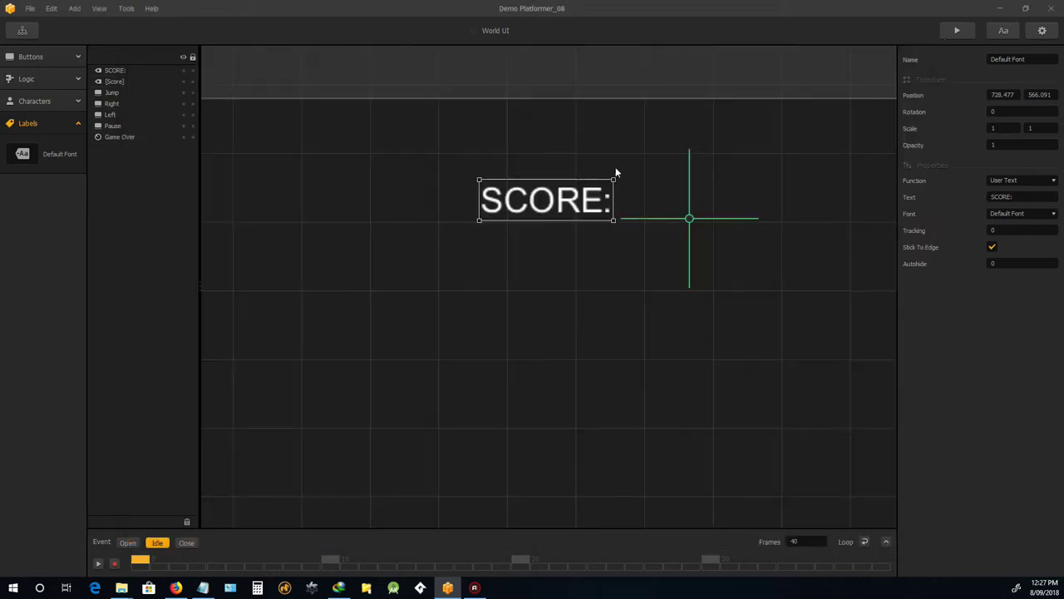
{"action": "left_click_drag", "start_coordinate": [565, 208], "coordinate": [596, 237]}
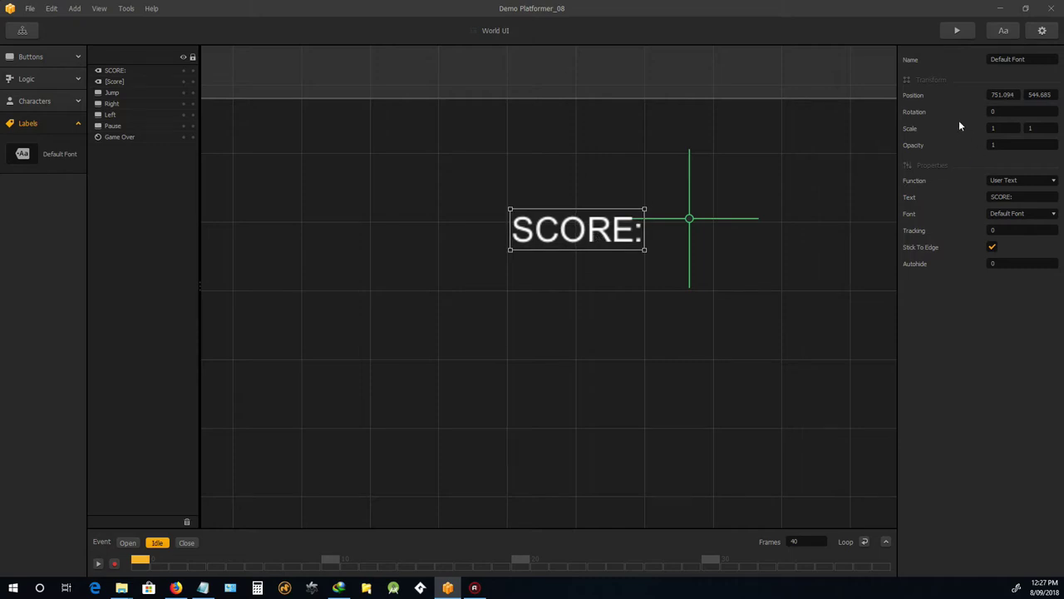
{"action": "left_click", "coordinate": [956, 31]}
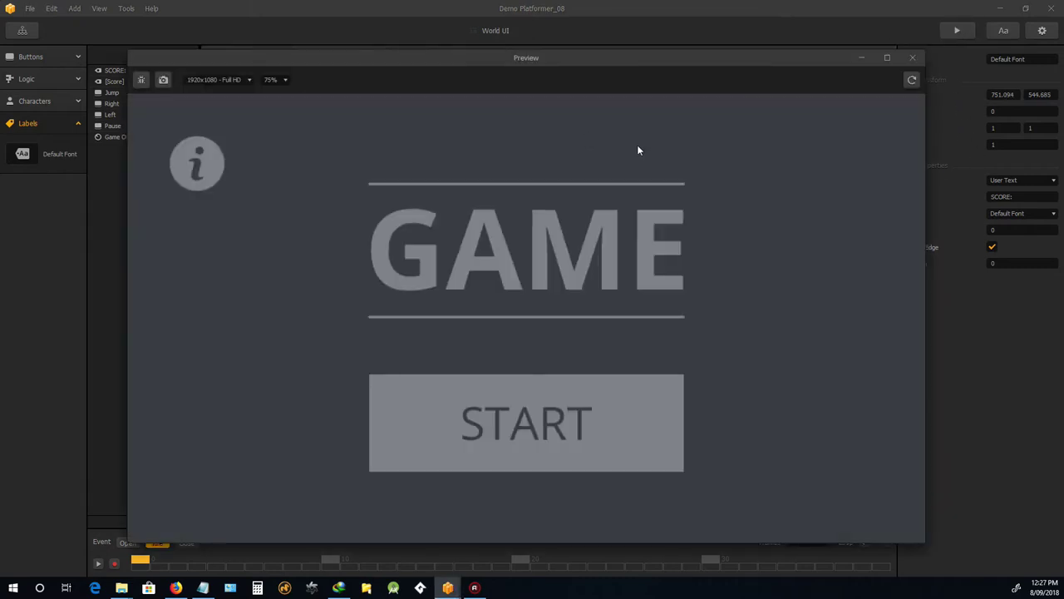
{"action": "left_click", "coordinate": [482, 404]}
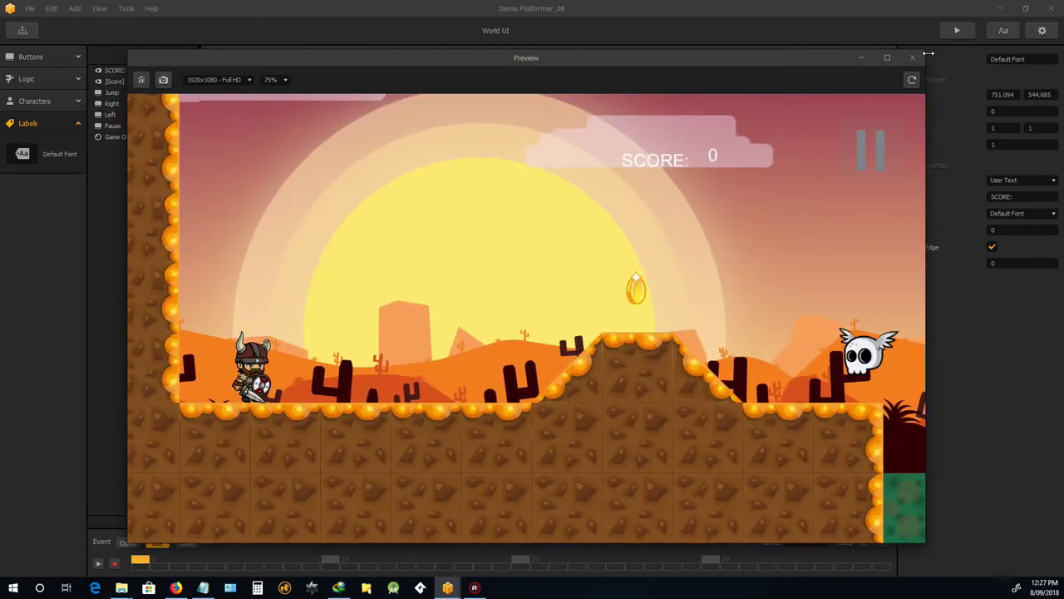
{"action": "left_click", "coordinate": [912, 57]}
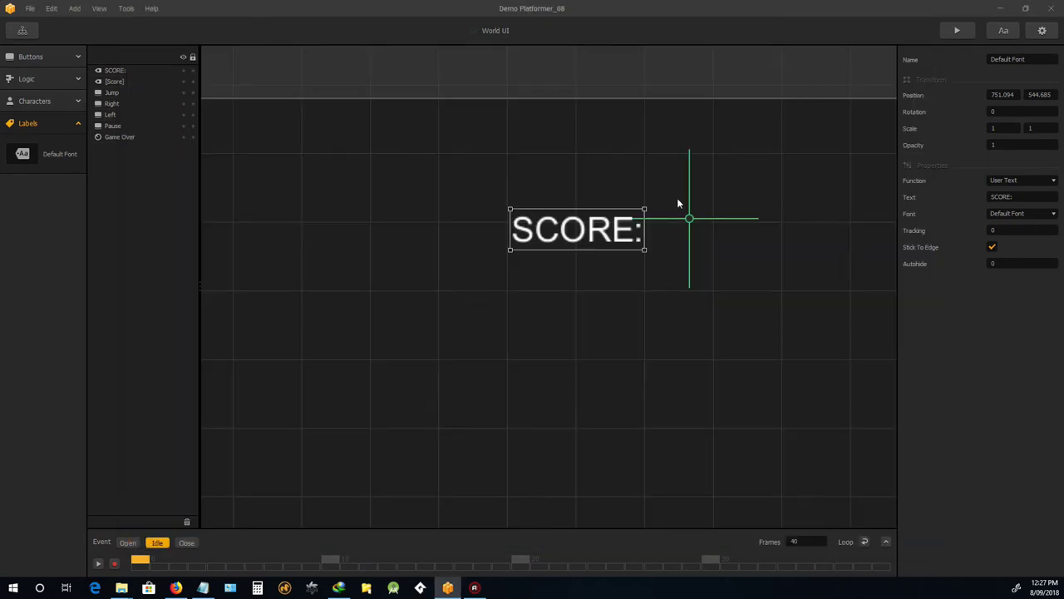
{"action": "left_click_drag", "start_coordinate": [617, 241], "coordinate": [638, 214]}
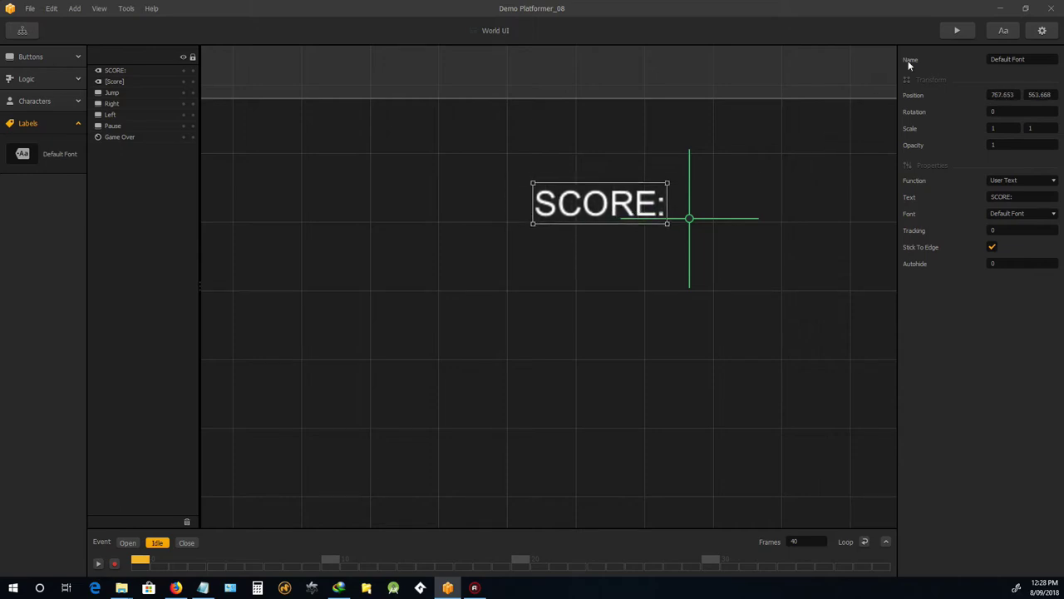
- Preview again and lower the SCORE: label in small nudges to 775.731, 552.763
{"action": "left_click", "coordinate": [954, 30]}
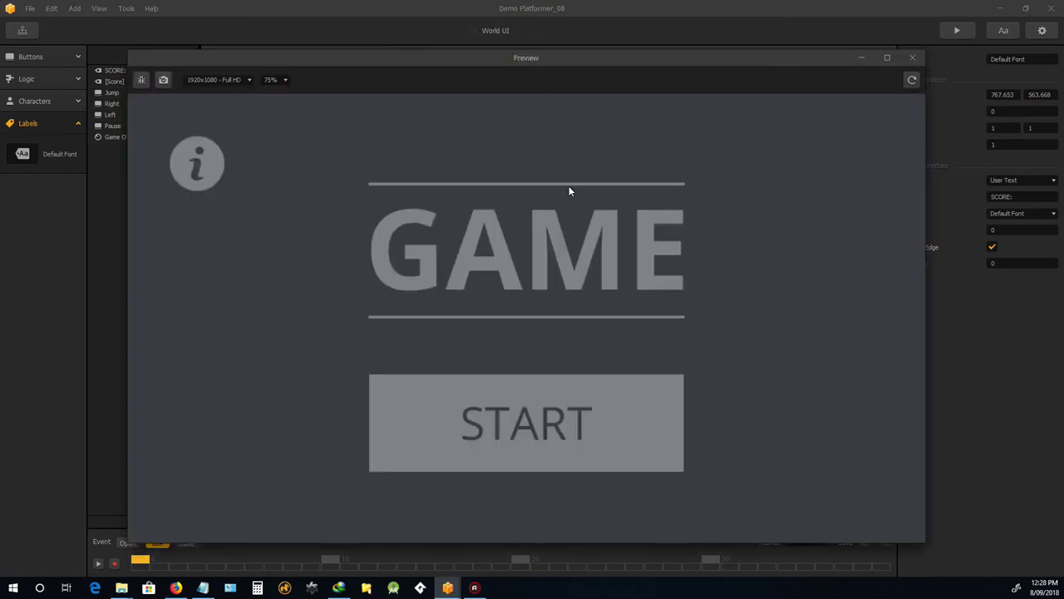
{"action": "left_click", "coordinate": [526, 450]}
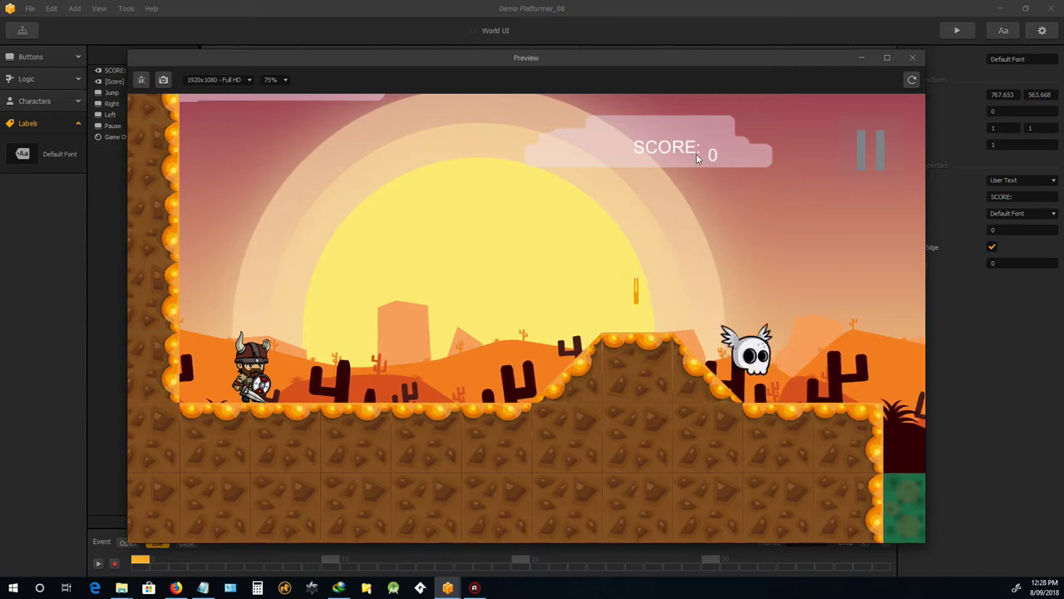
{"action": "left_click", "coordinate": [911, 57]}
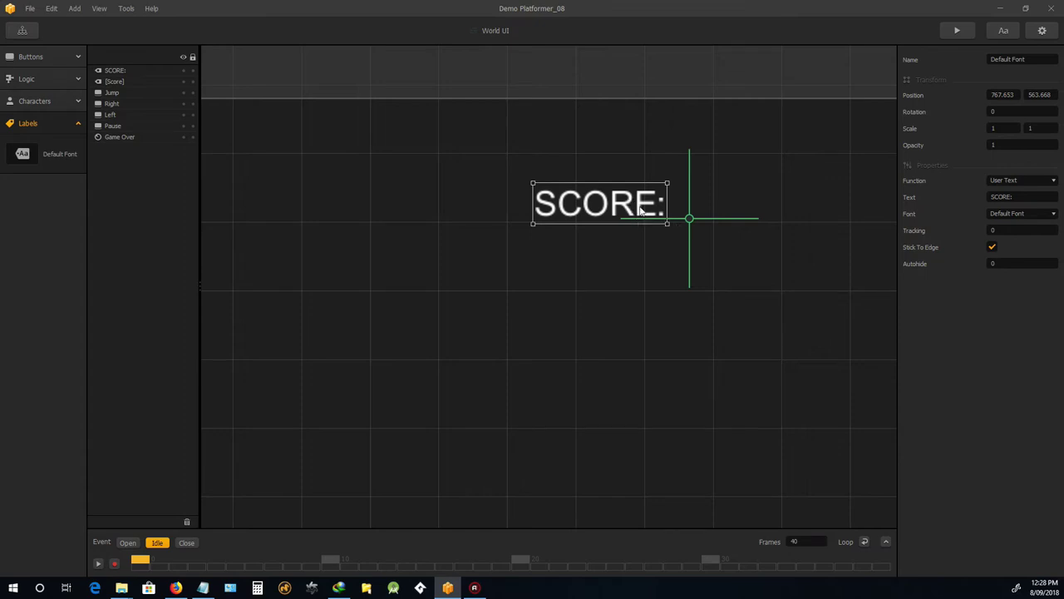
{"action": "left_click_drag", "start_coordinate": [640, 211], "coordinate": [640, 220]}
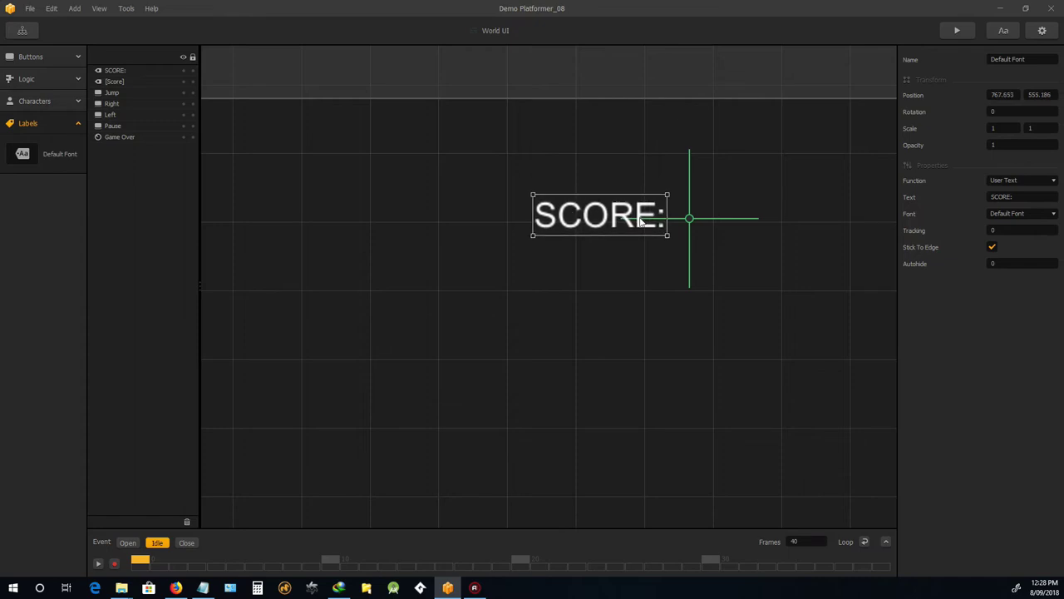
{"action": "left_click", "coordinate": [957, 31]}
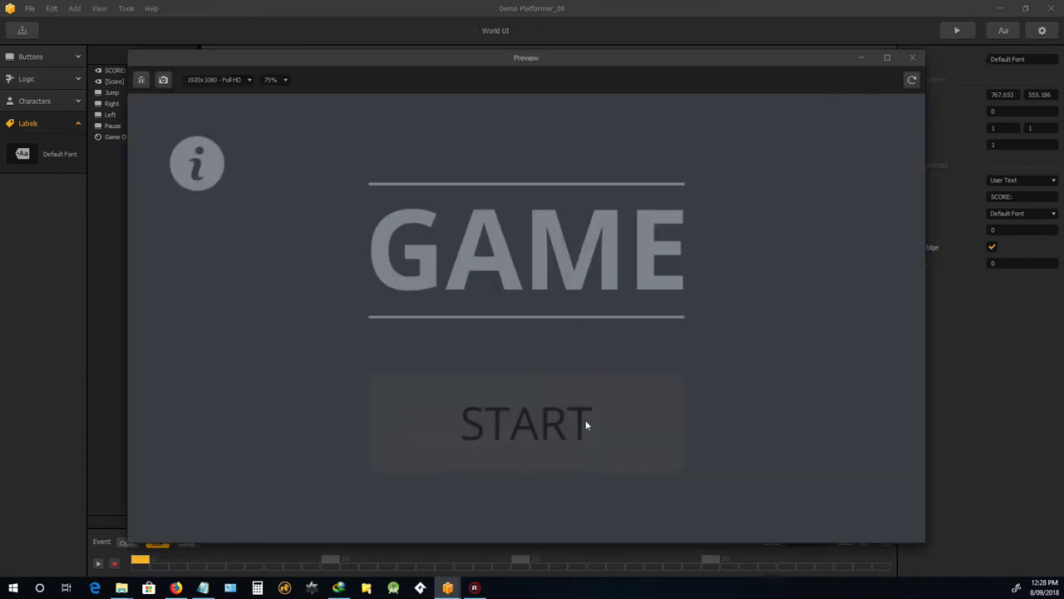
{"action": "left_click", "coordinate": [585, 425]}
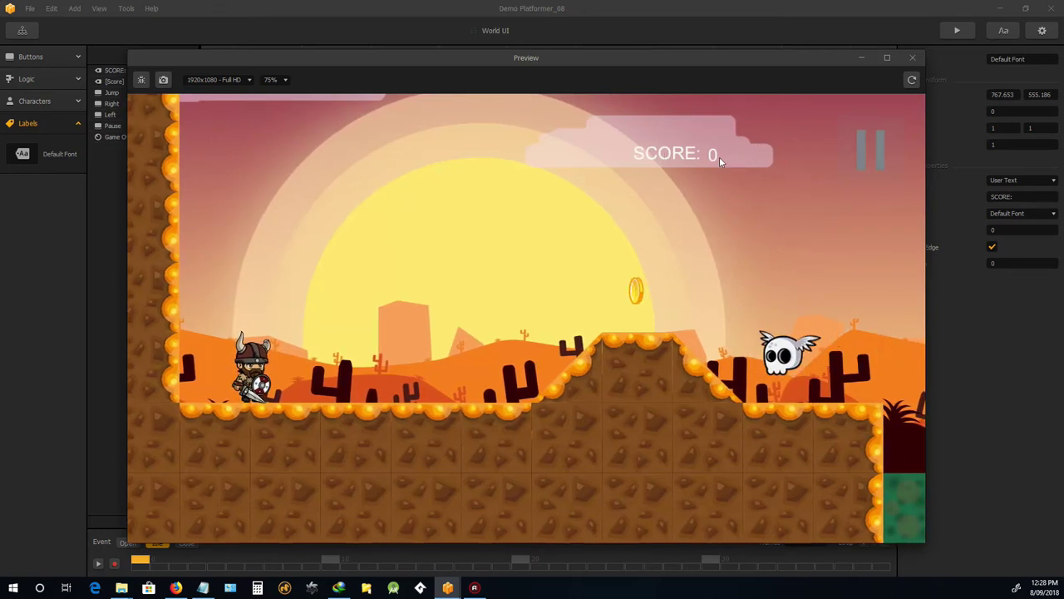
{"action": "left_click", "coordinate": [913, 58]}
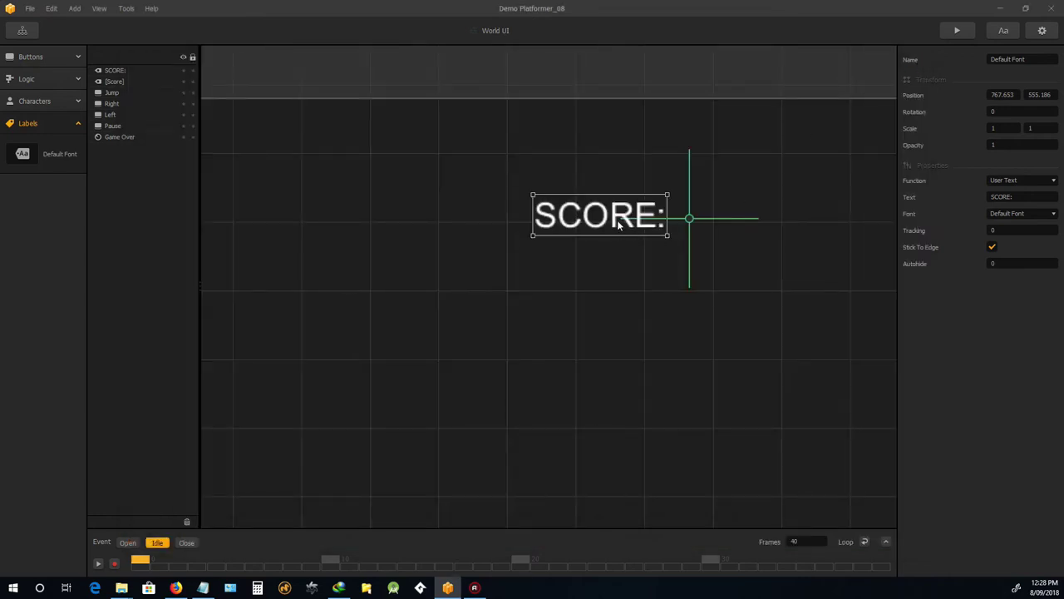
{"action": "left_click_drag", "start_coordinate": [615, 227], "coordinate": [626, 228]}
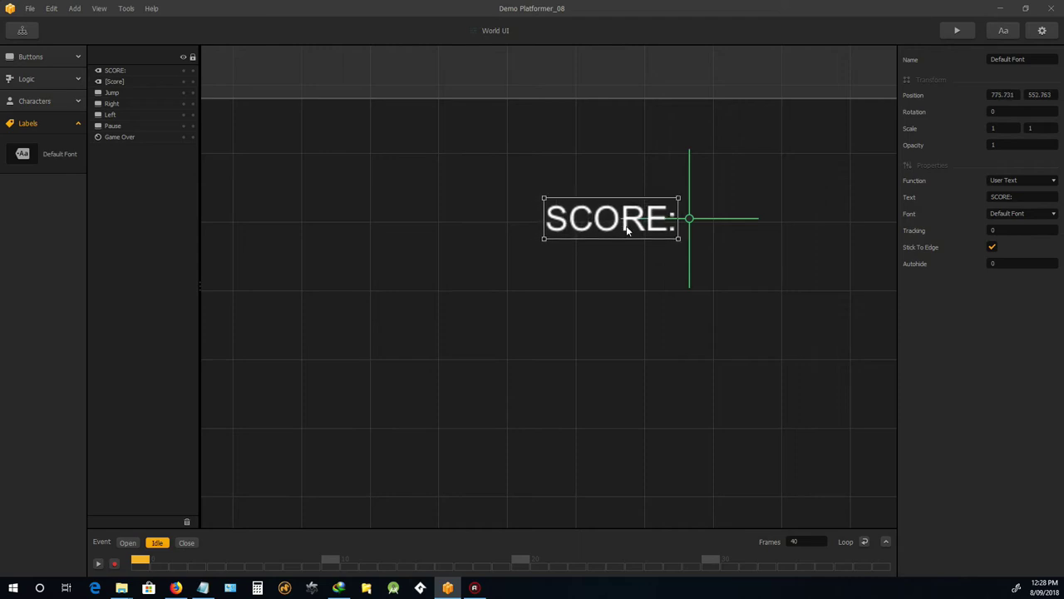
- Move the SCORE: label and score counter up together, then preview showing SCORE:10
{"action": "left_click", "coordinate": [689, 225], "text": "shift"}
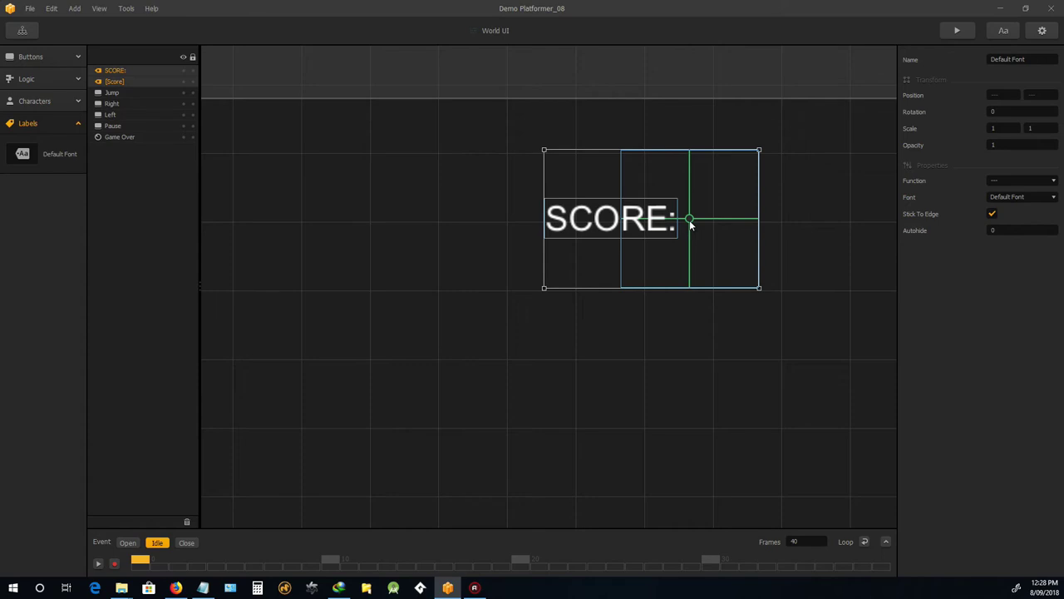
{"action": "key", "text": "Up"}
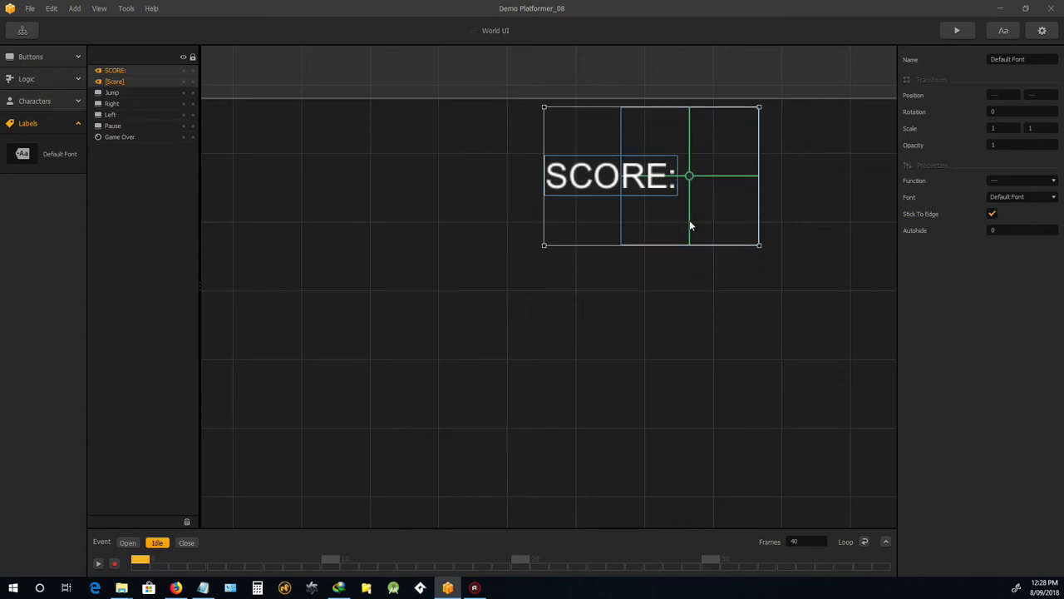
{"action": "left_click", "coordinate": [956, 31]}
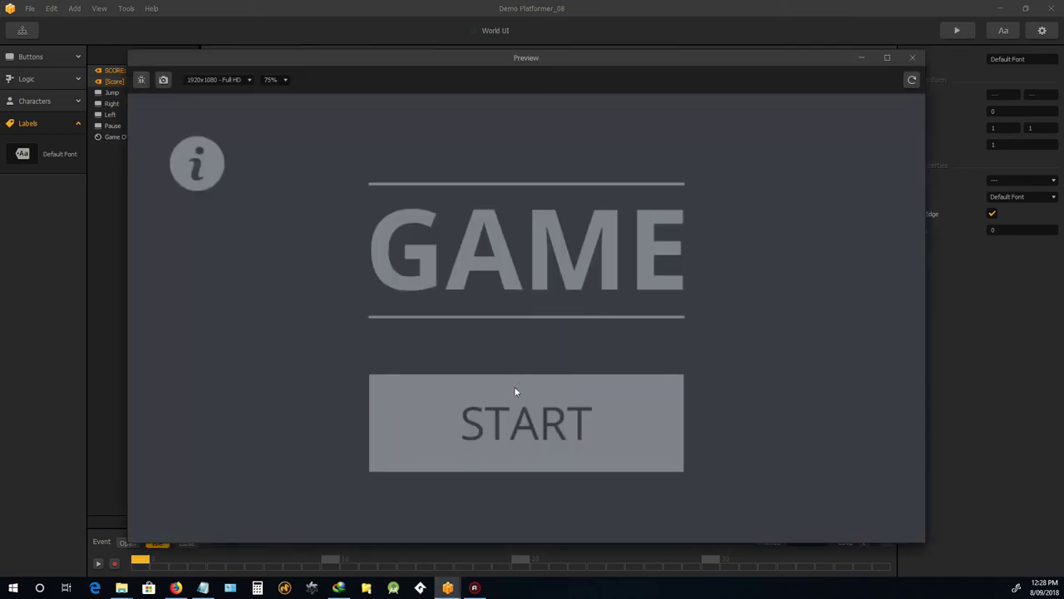
{"action": "left_click", "coordinate": [517, 390]}
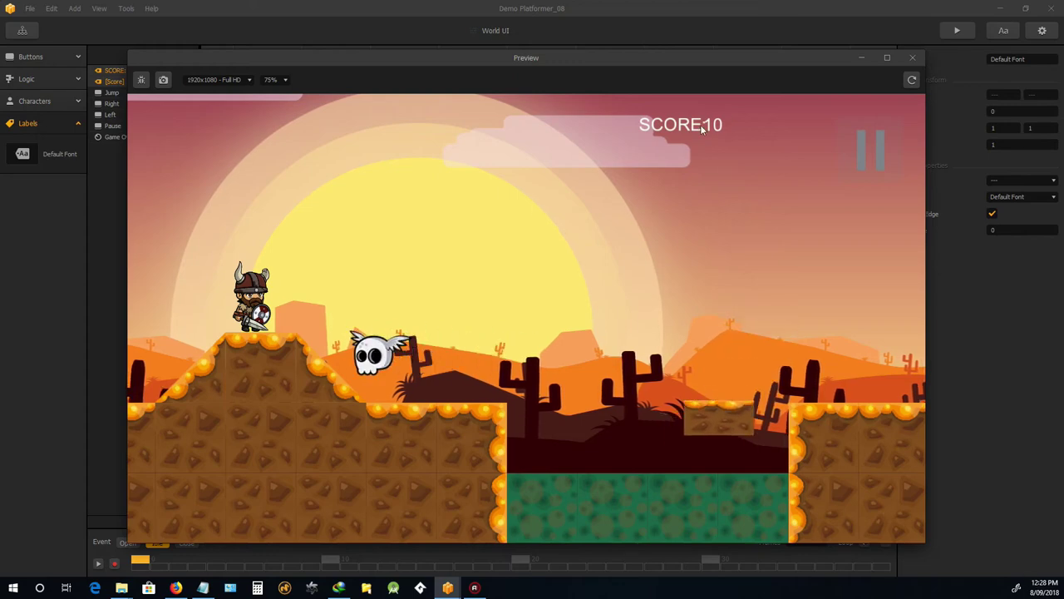
{"action": "left_click", "coordinate": [912, 57]}
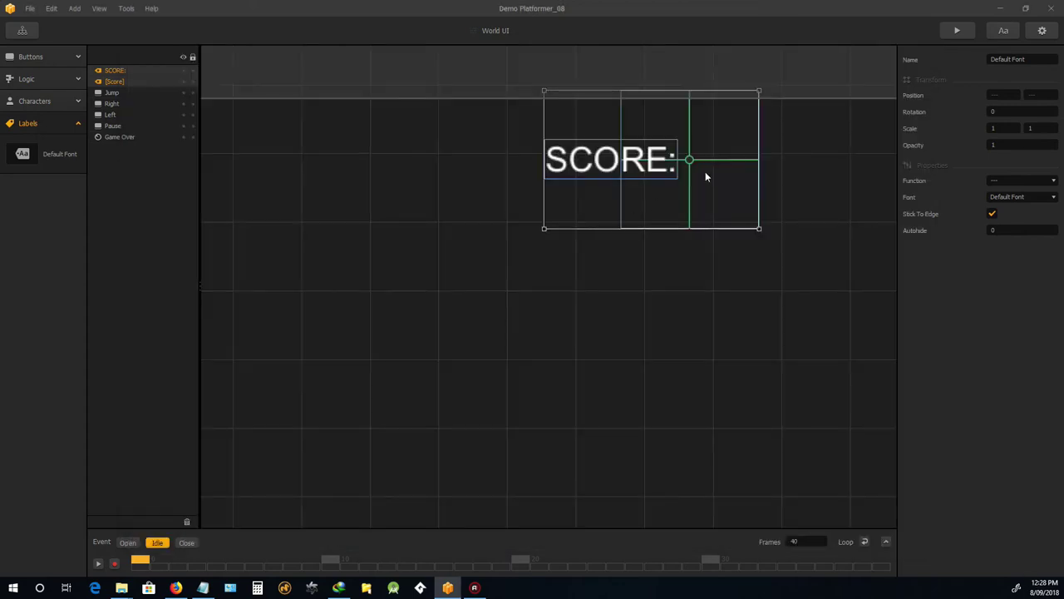
- Nudge only the score counter slightly right, to 836.952, 595.424
{"action": "left_click", "coordinate": [700, 295]}
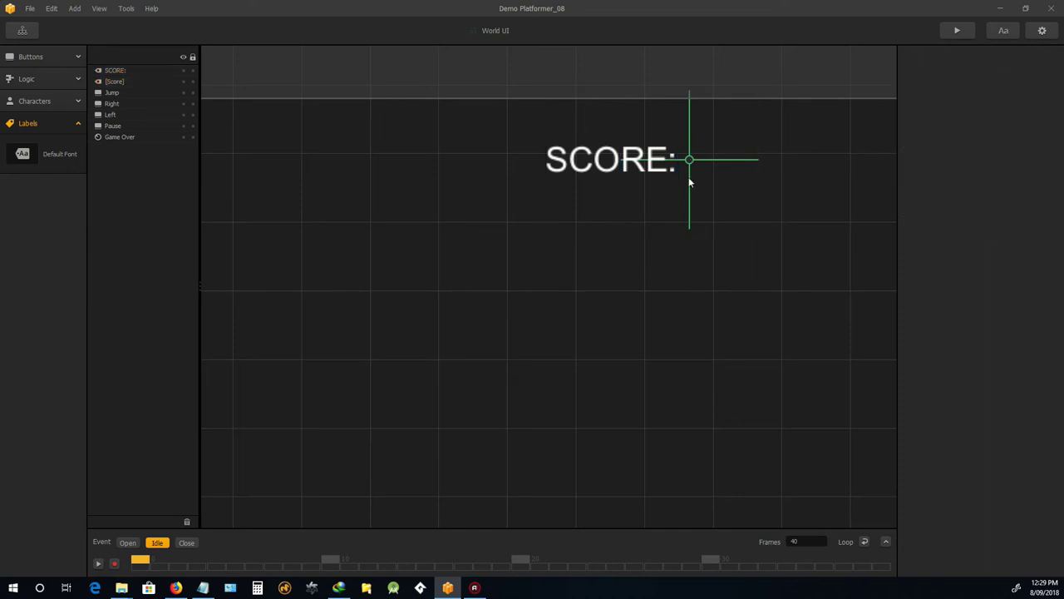
{"action": "left_click", "coordinate": [690, 161]}
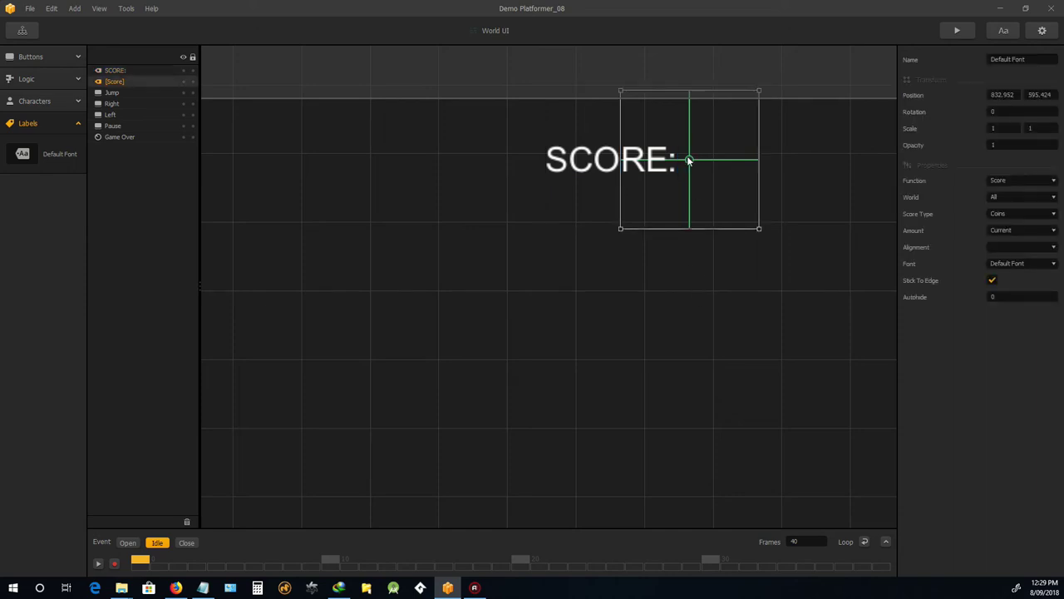
{"action": "left_click_drag", "start_coordinate": [689, 161], "coordinate": [694, 160]}
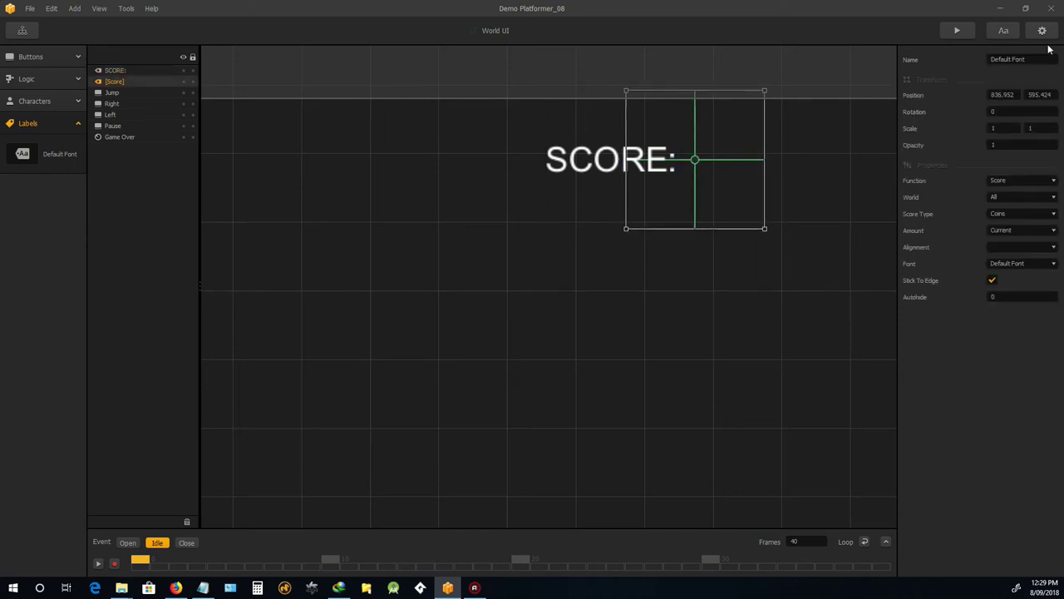
- Test-play collecting the coin (SCORE:10), then nudge the score counter right to 852.952, 595.424
{"action": "left_click", "coordinate": [957, 31]}
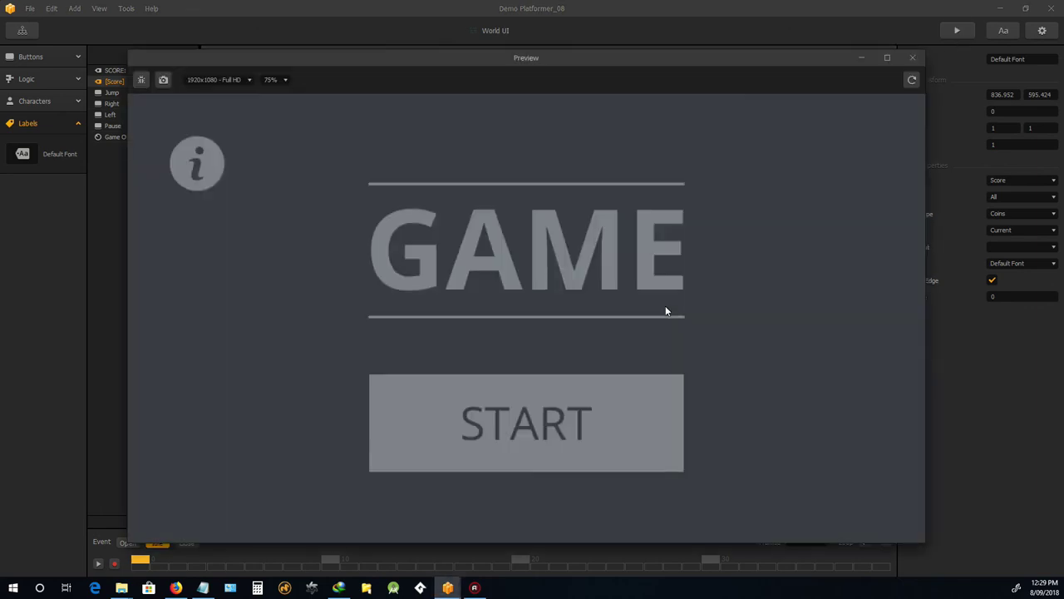
{"action": "left_click", "coordinate": [592, 420]}
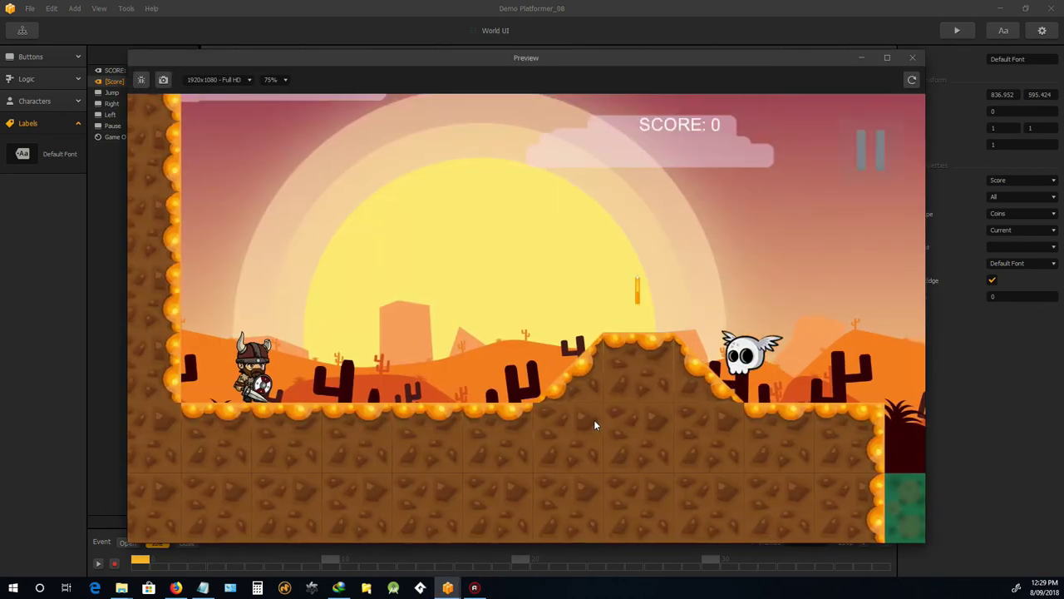
{"action": "key", "text": "Right"}
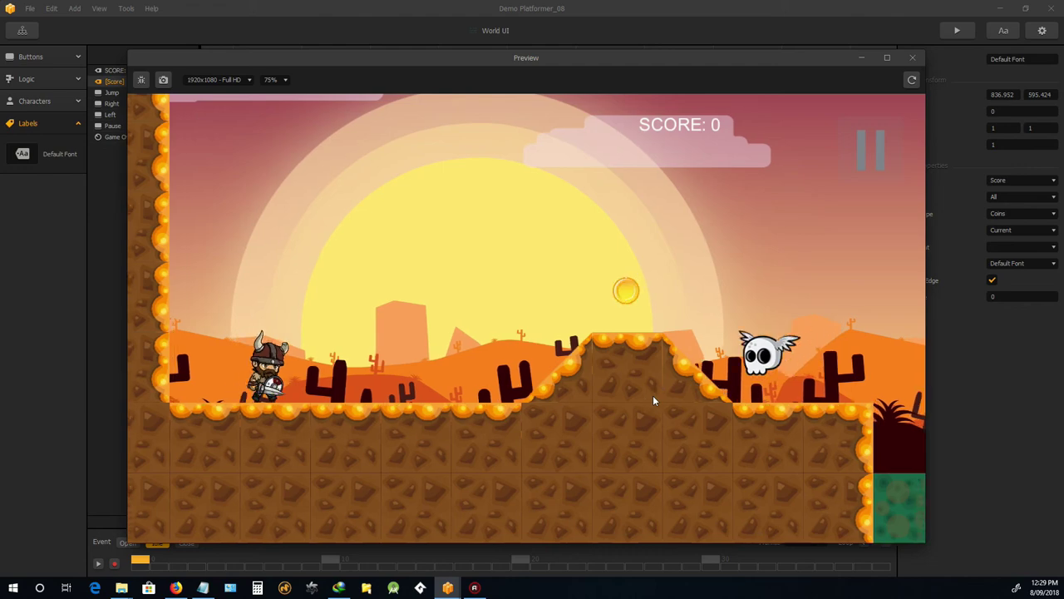
{"action": "key", "text": "Right"}
{"action": "key", "text": "Up"}
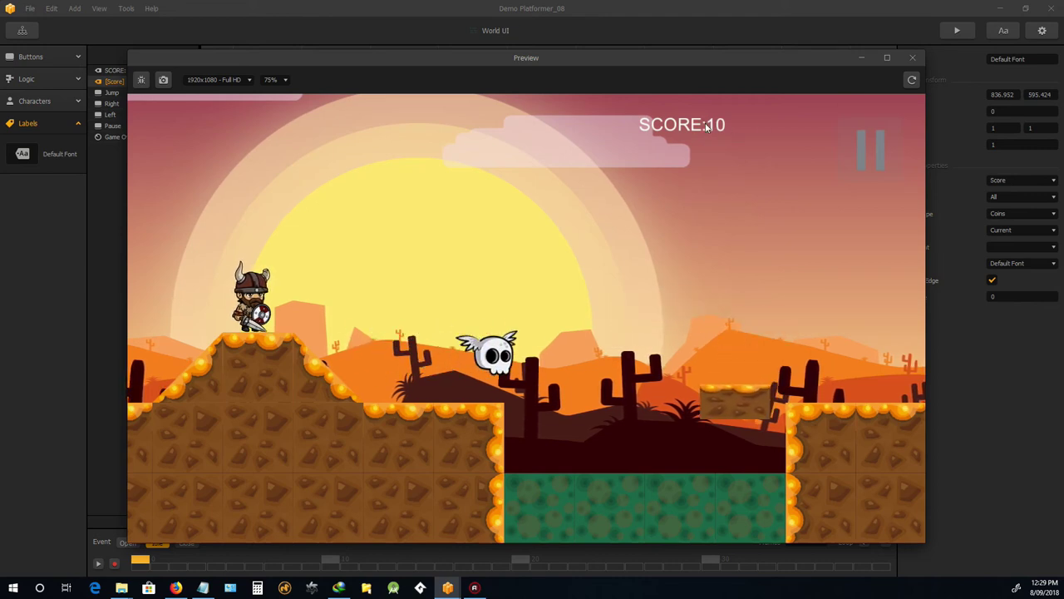
{"action": "left_click", "coordinate": [914, 58]}
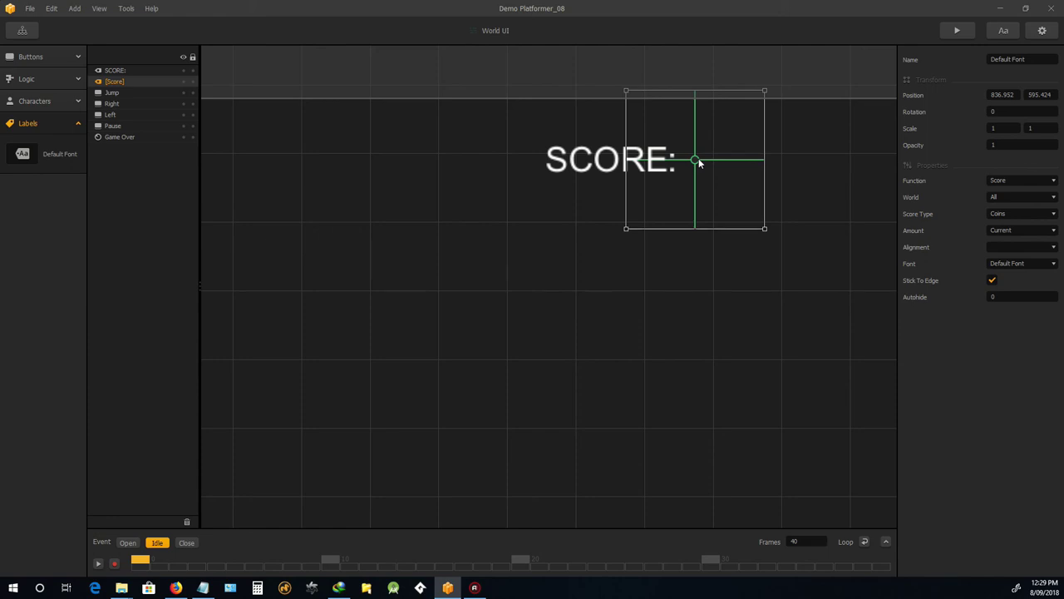
{"action": "key", "text": "Right"}
{"action": "key", "text": "Right"}
{"action": "key", "text": "Right"}
{"action": "key", "text": "Right"}
{"action": "key", "text": "Right"}
{"action": "key", "text": "Right"}
{"action": "key", "text": "Right"}
{"action": "key", "text": "Right"}
{"action": "key", "text": "Right"}
{"action": "key", "text": "Right"}
{"action": "key", "text": "Right"}
{"action": "key", "text": "Right"}
{"action": "key", "text": "Right"}
{"action": "key", "text": "Right"}
{"action": "key", "text": "Right"}
{"action": "key", "text": "Right"}
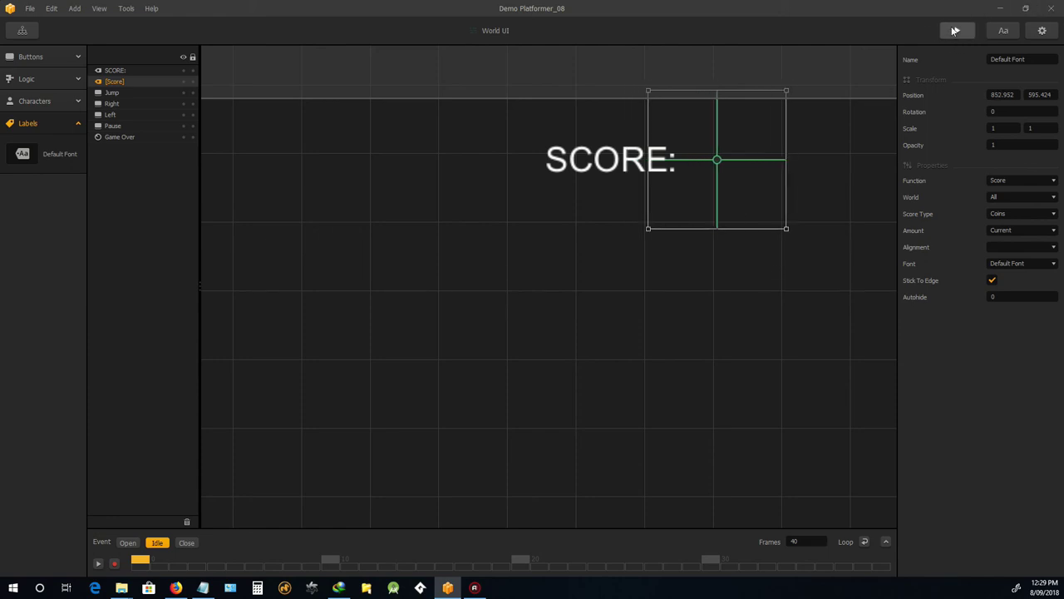
{"action": "left_click", "coordinate": [957, 30]}
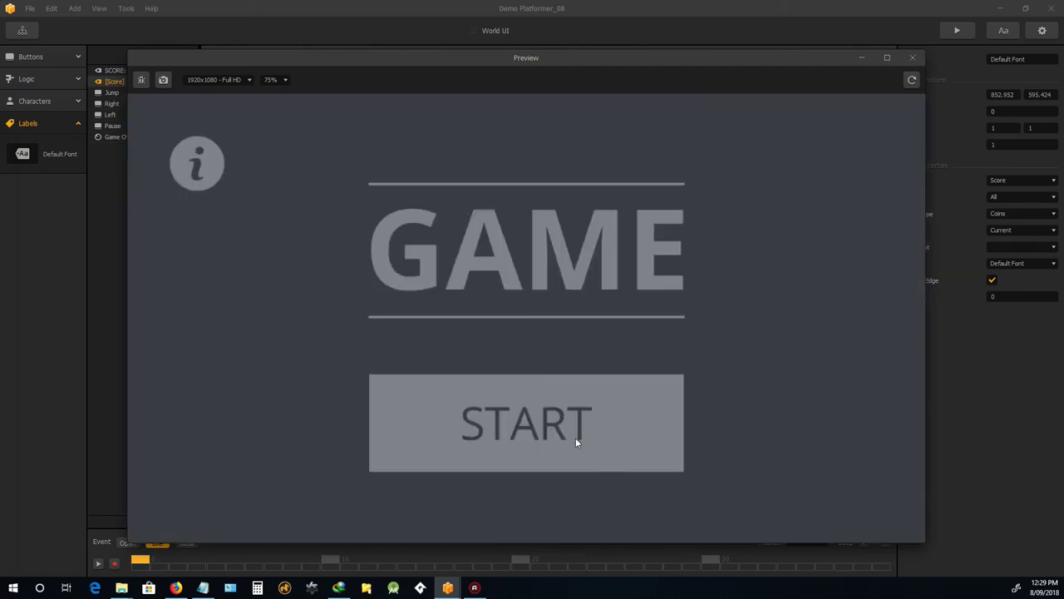
{"action": "left_click", "coordinate": [575, 441]}
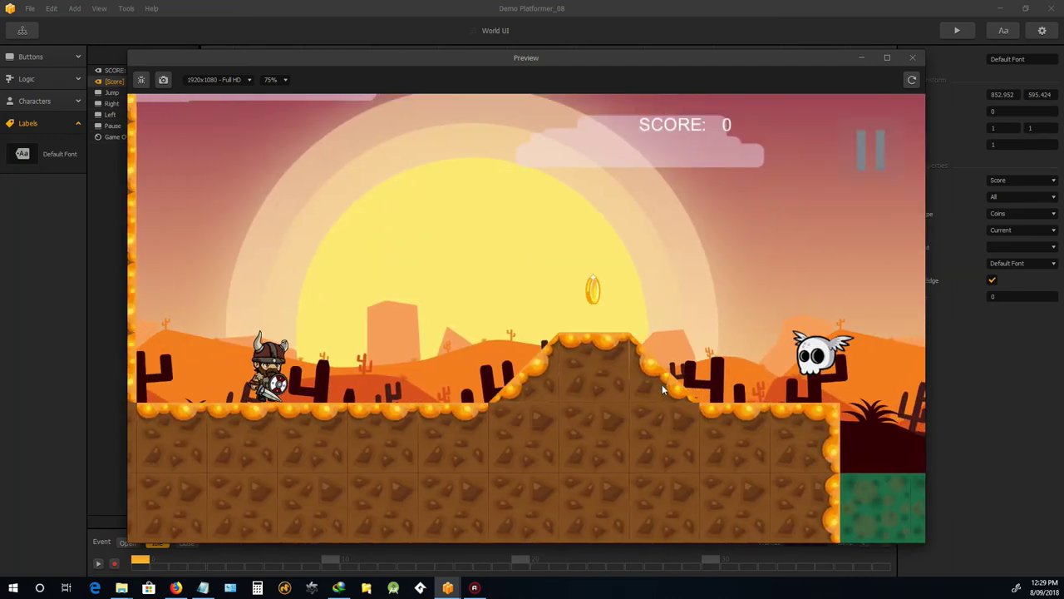
{"action": "key", "text": "Right"}
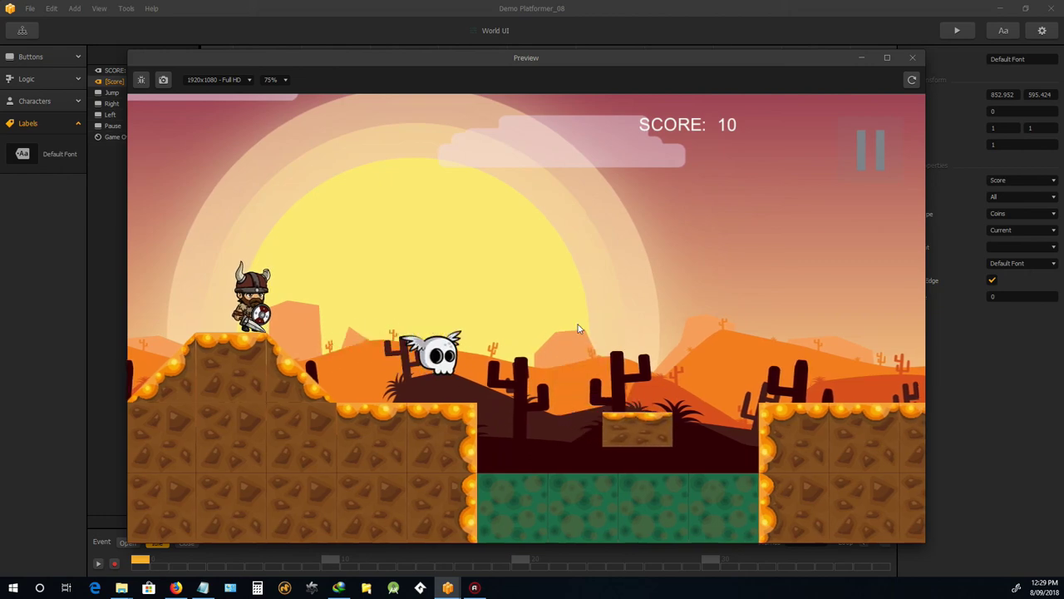
{"action": "left_click", "coordinate": [914, 58]}
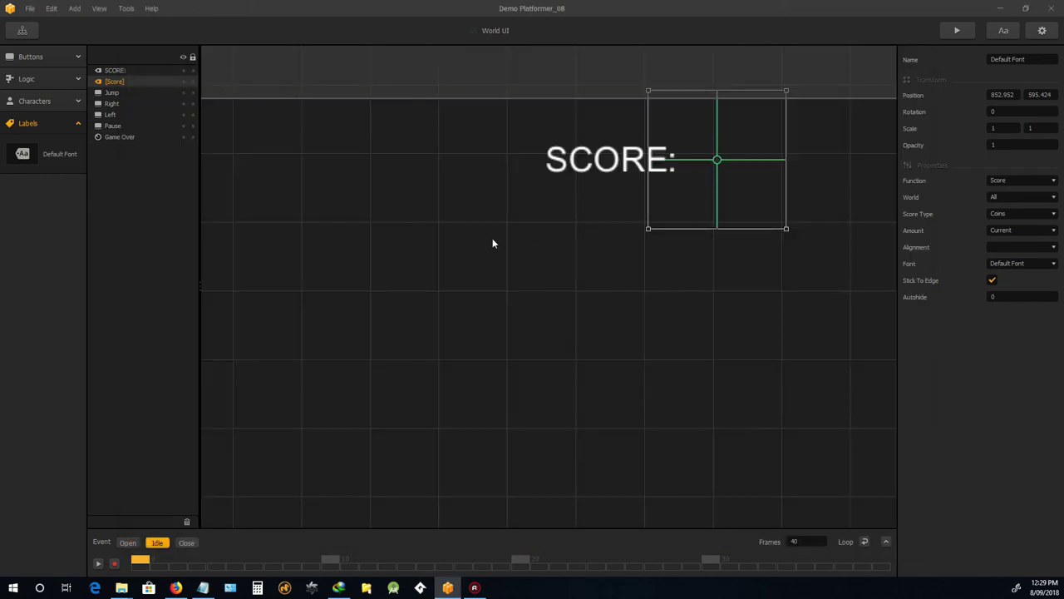
{"action": "scroll", "coordinate": [457, 279], "scroll_direction": "down", "scroll_amount": 3}
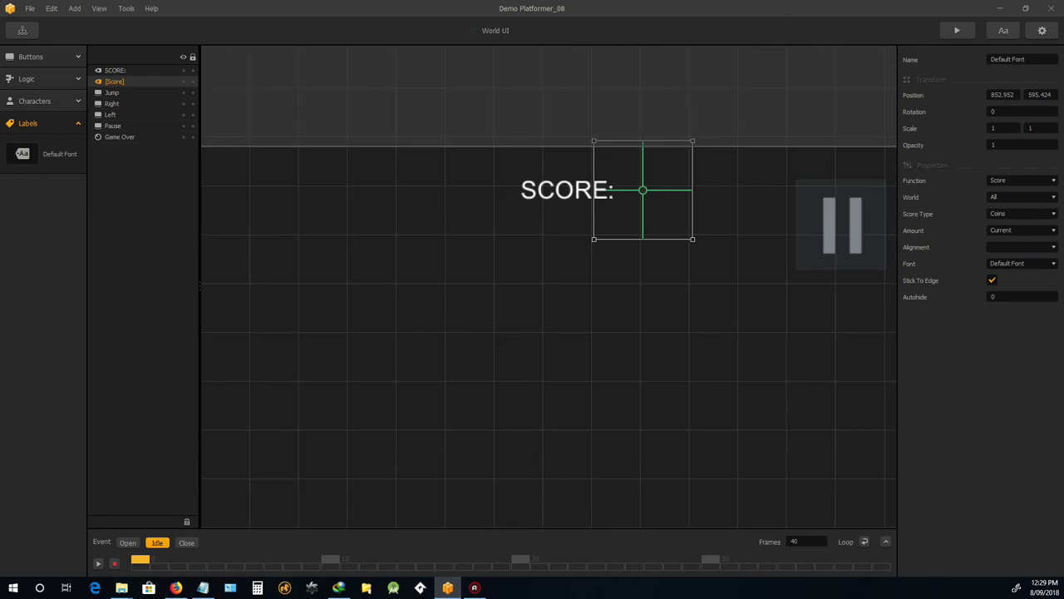